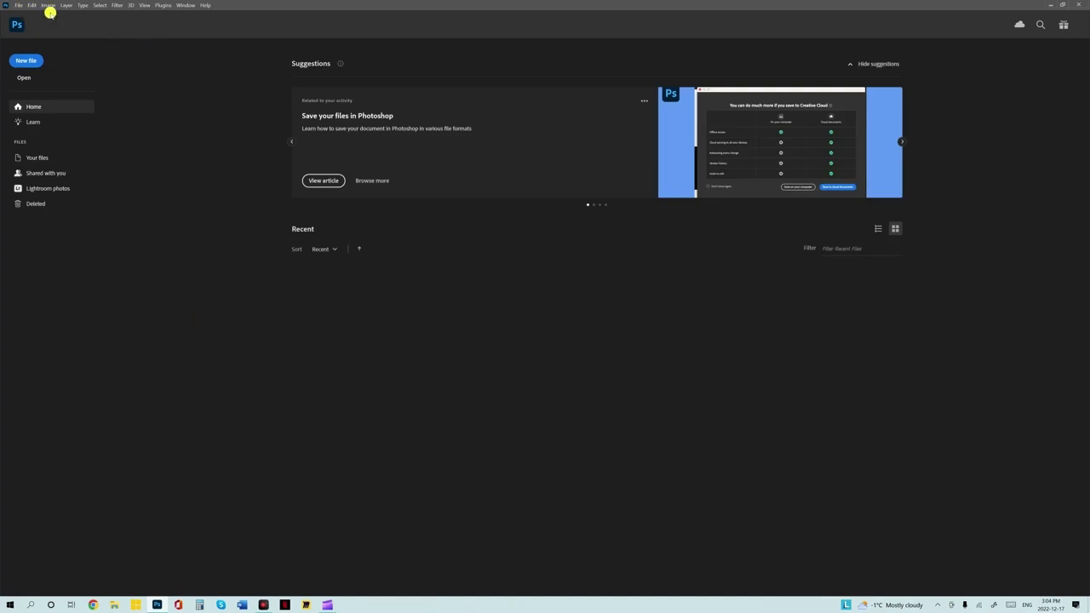
# Step: Open the house photo Image 2 from the CD Video related folder and move its window closer to the workspace's upper-left corner
pyautogui.click(18, 6)
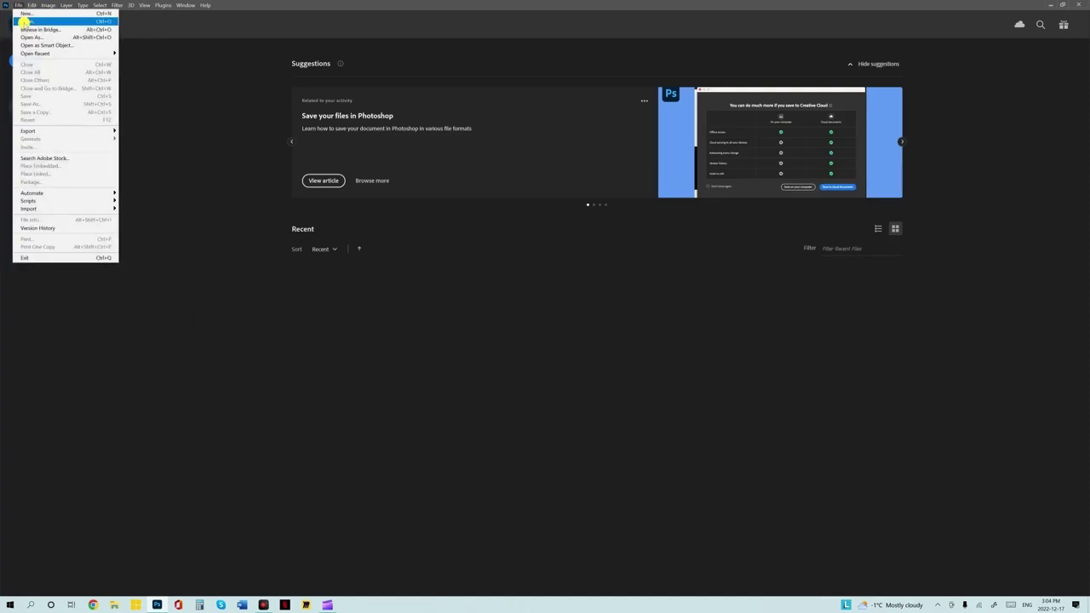
pyautogui.click(26, 21)
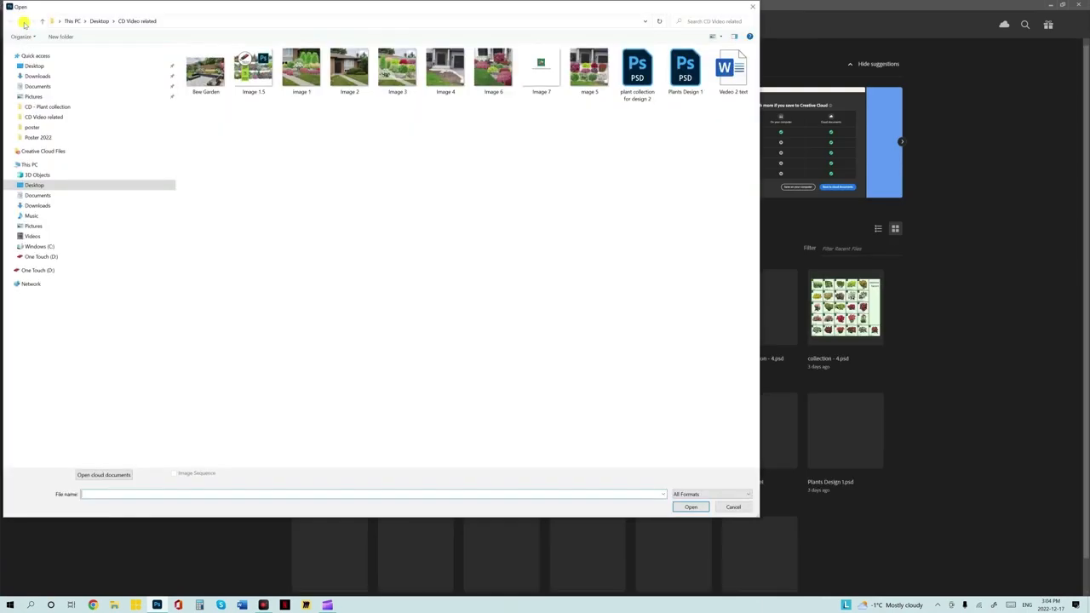
pyautogui.doubleClick(352, 68)
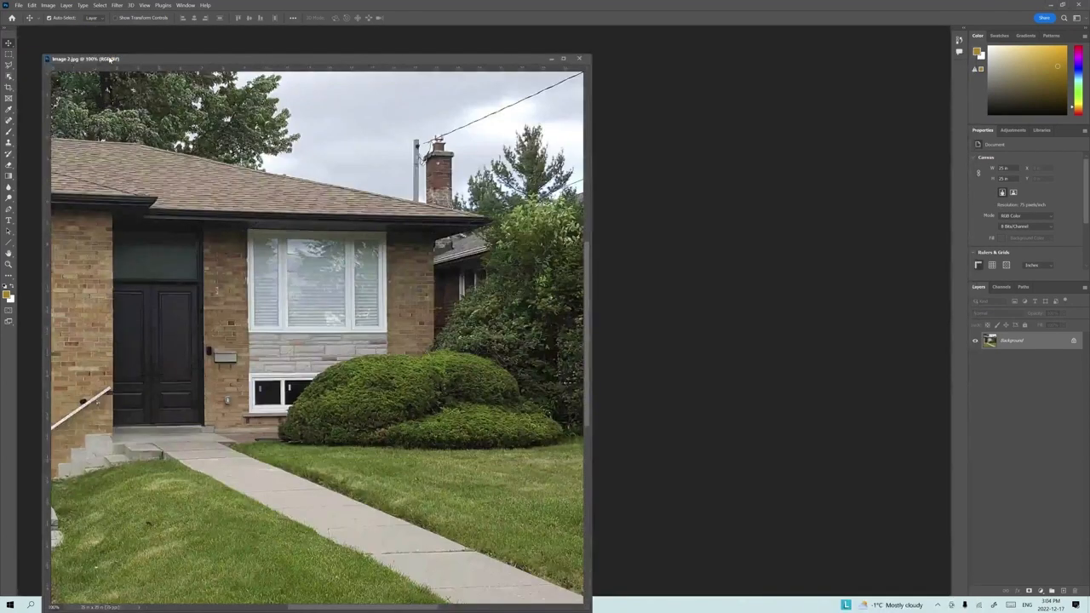
pyautogui.moveTo(105, 57); pyautogui.dragTo(92, 39)
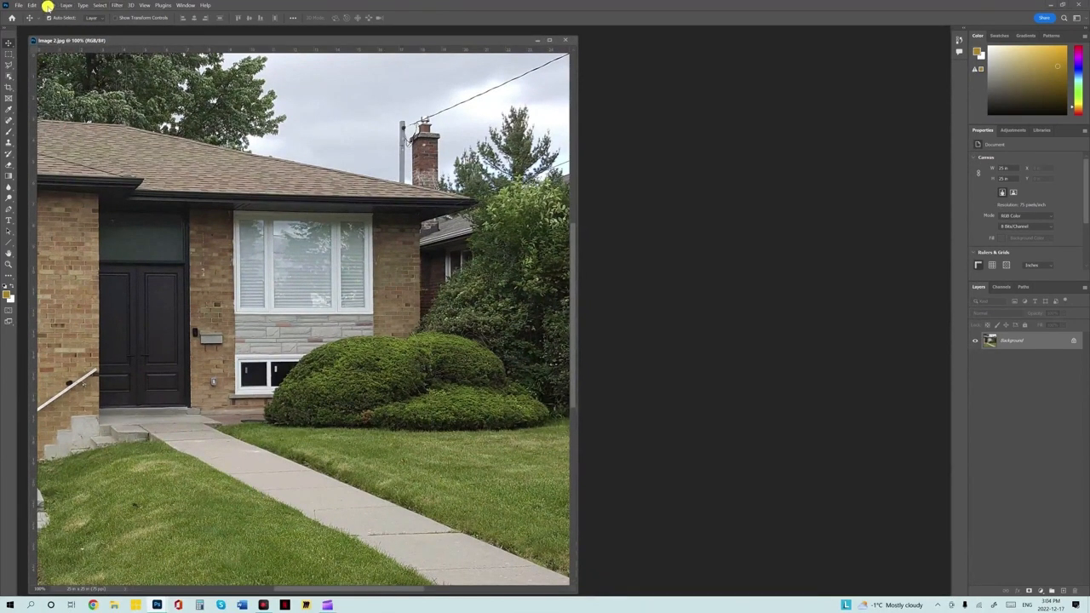
# Step: Resample the house photo to a resolution of 300 pixels/inch
pyautogui.click(48, 6)
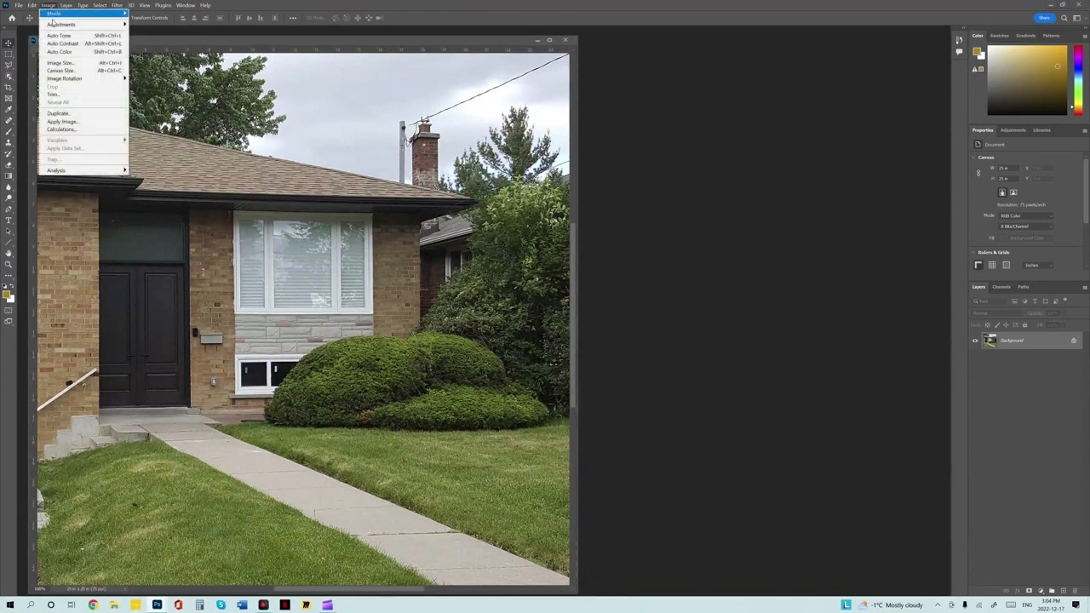
pyautogui.click(60, 64)
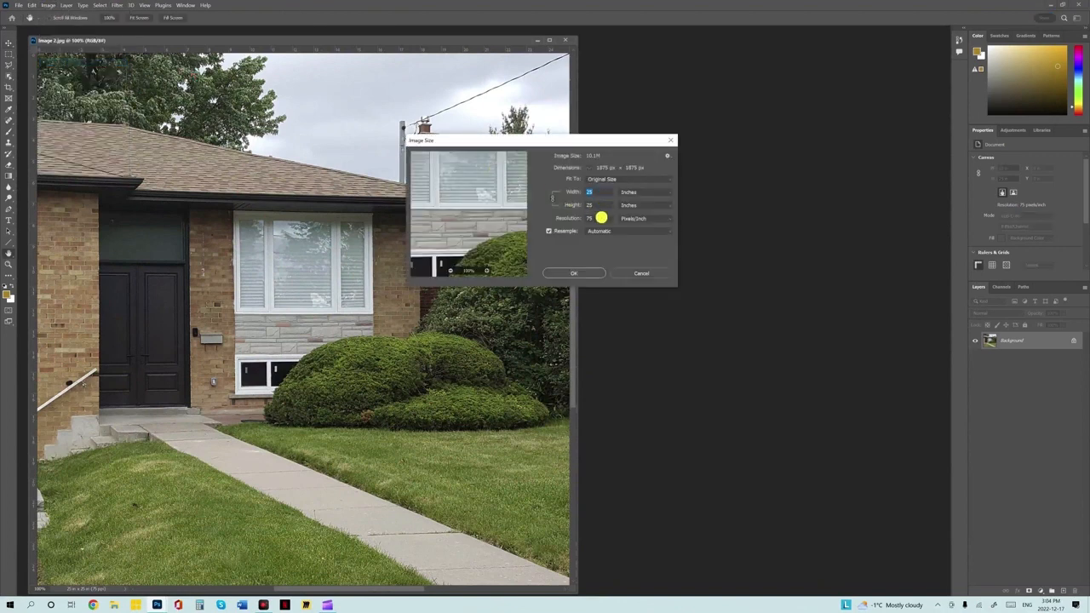
pyautogui.click(601, 218)
pyautogui.write('300')
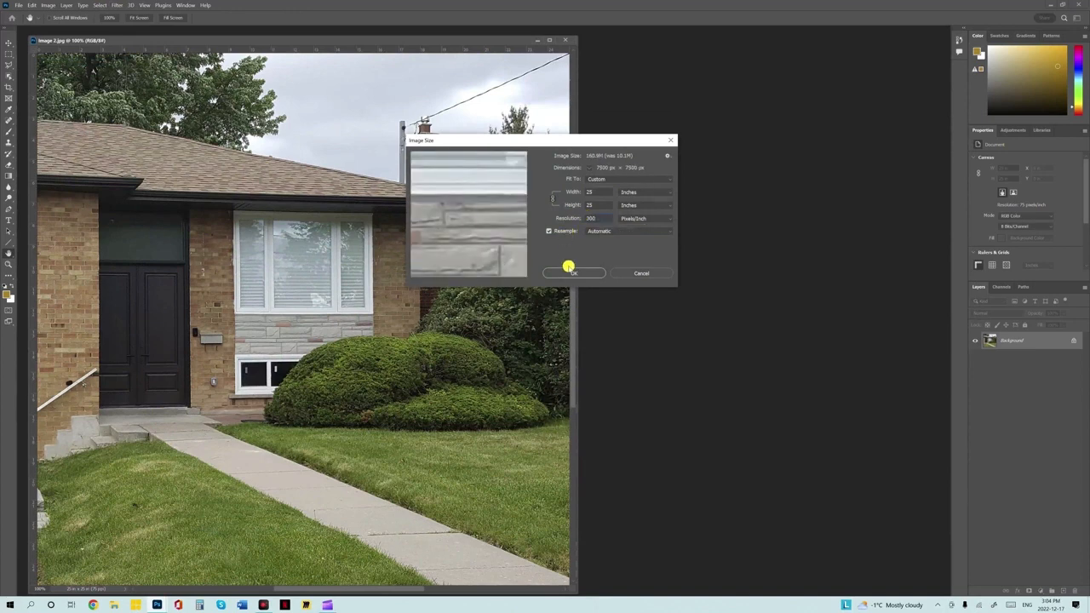
pyautogui.click(574, 273)
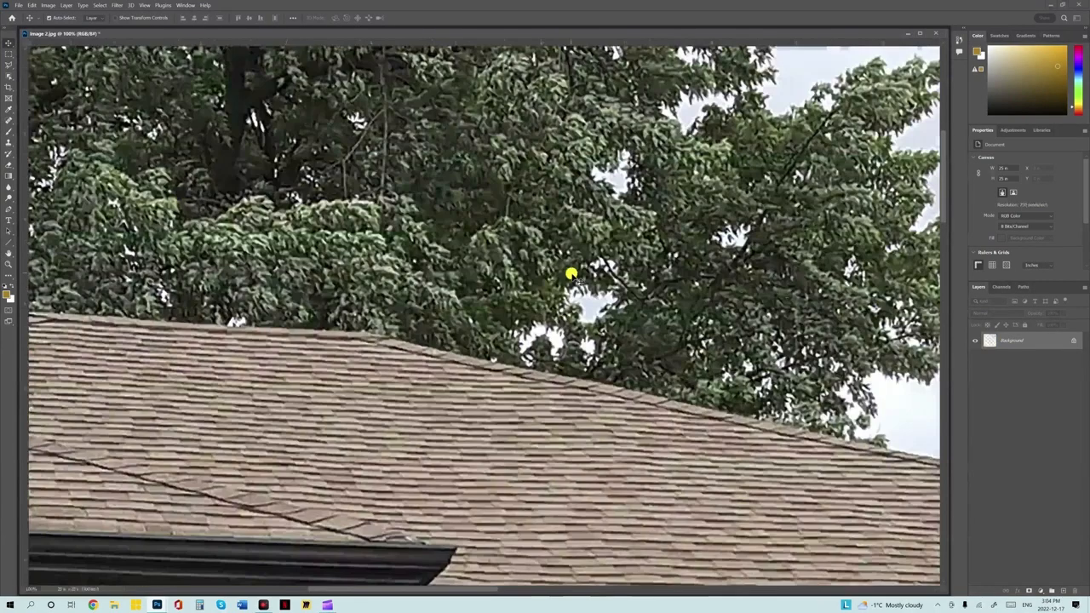
# Step: Fit the whole house photo in view and shrink its document window to free up workspace
pyautogui.hotkey('ctrl', '-')
pyautogui.hotkey('ctrl', '-')
pyautogui.hotkey('ctrl', '-')
pyautogui.hotkey('ctrl', '-')
pyautogui.hotkey('ctrl', '-')
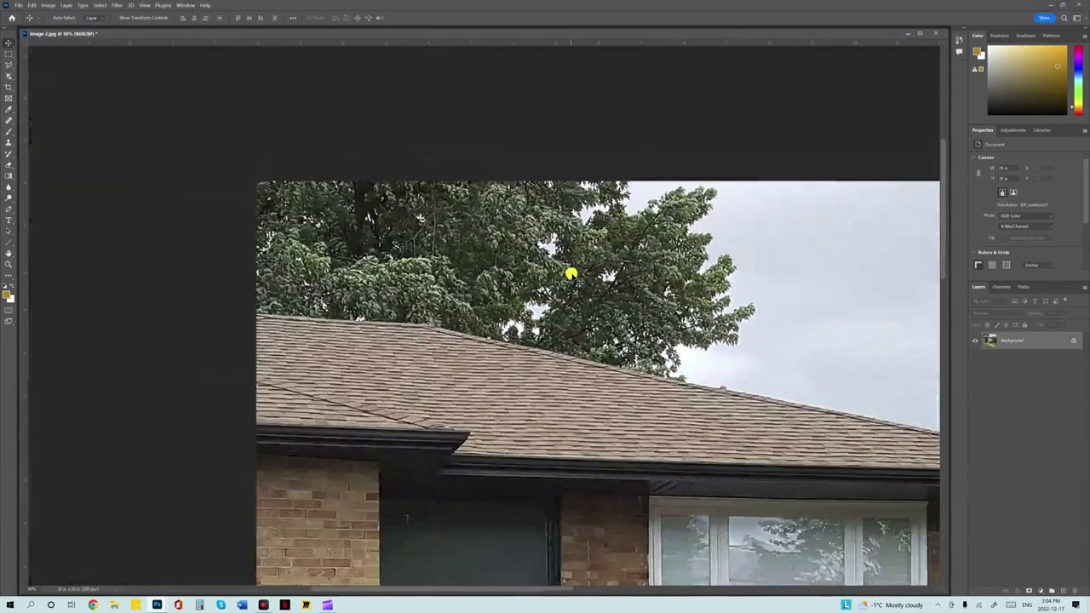
pyautogui.hotkey('ctrl', '-')
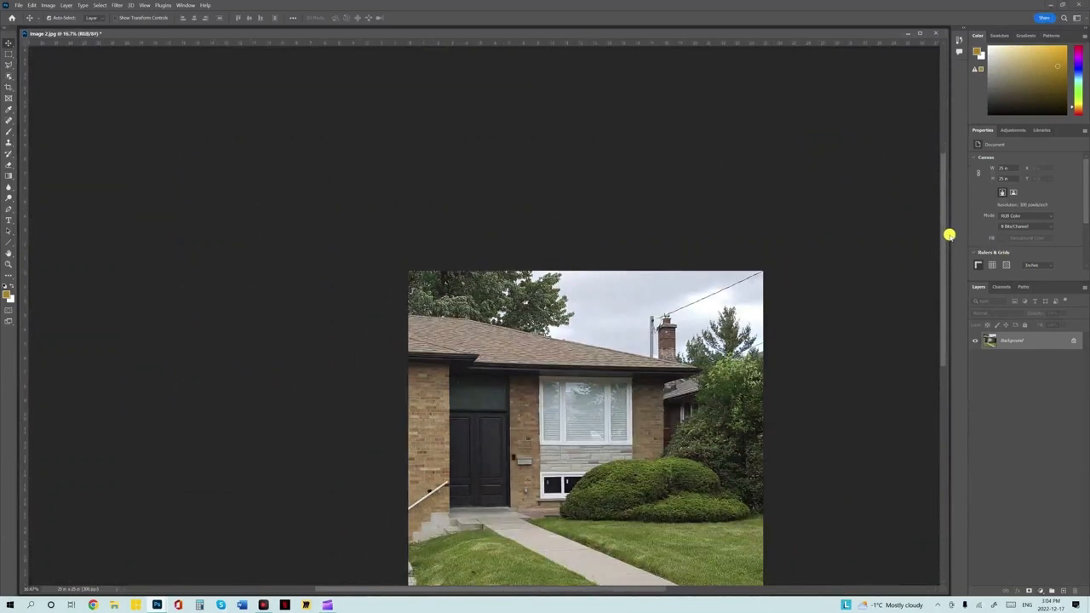
pyautogui.moveTo(942, 235); pyautogui.dragTo(944, 292)
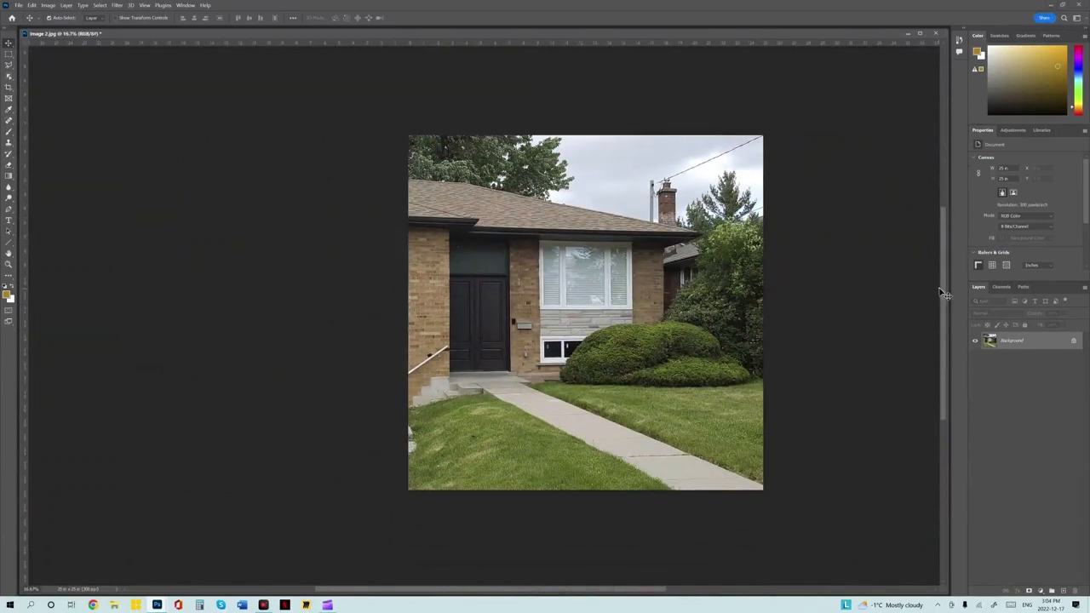
pyautogui.moveTo(947, 30); pyautogui.dragTo(652, 90)
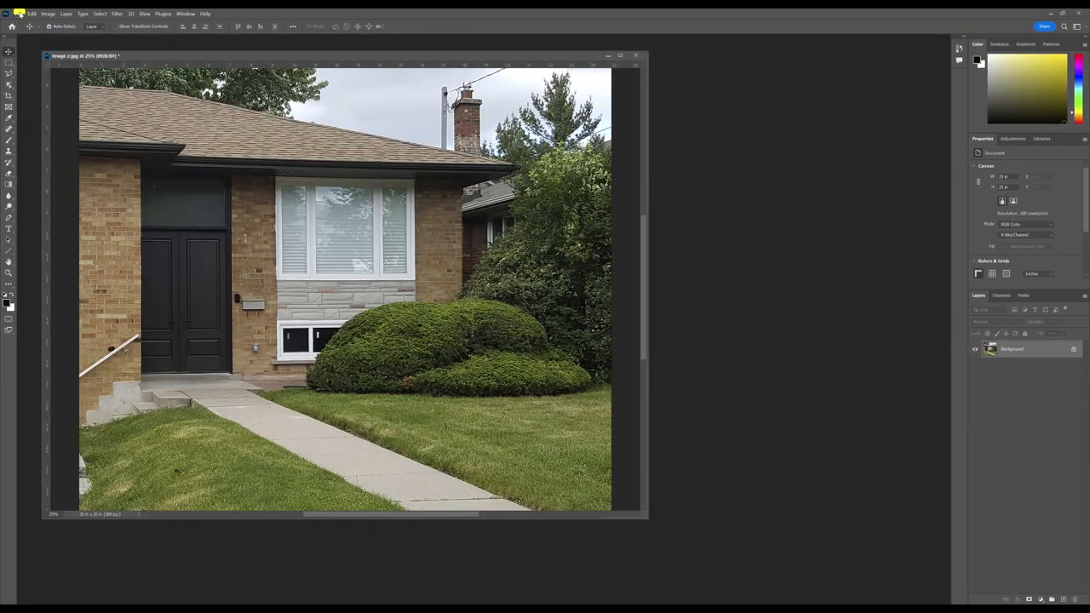
# Step: Open the plant file collection - 20.psd and undock it into its own floating window beside the house photo
pyautogui.click(19, 14)
pyautogui.click(29, 30)
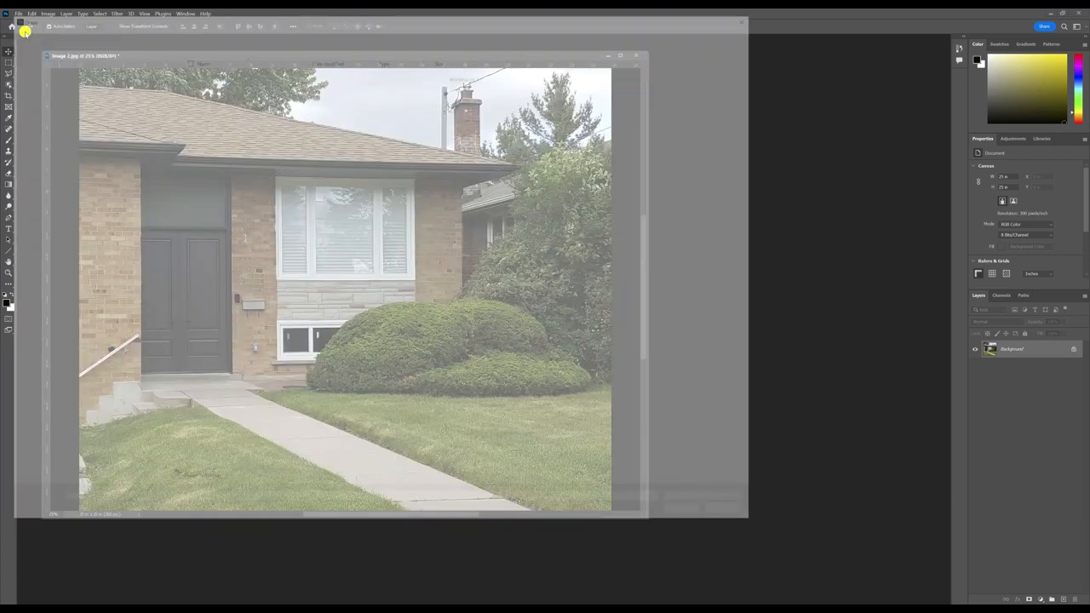
pyautogui.doubleClick(213, 117)
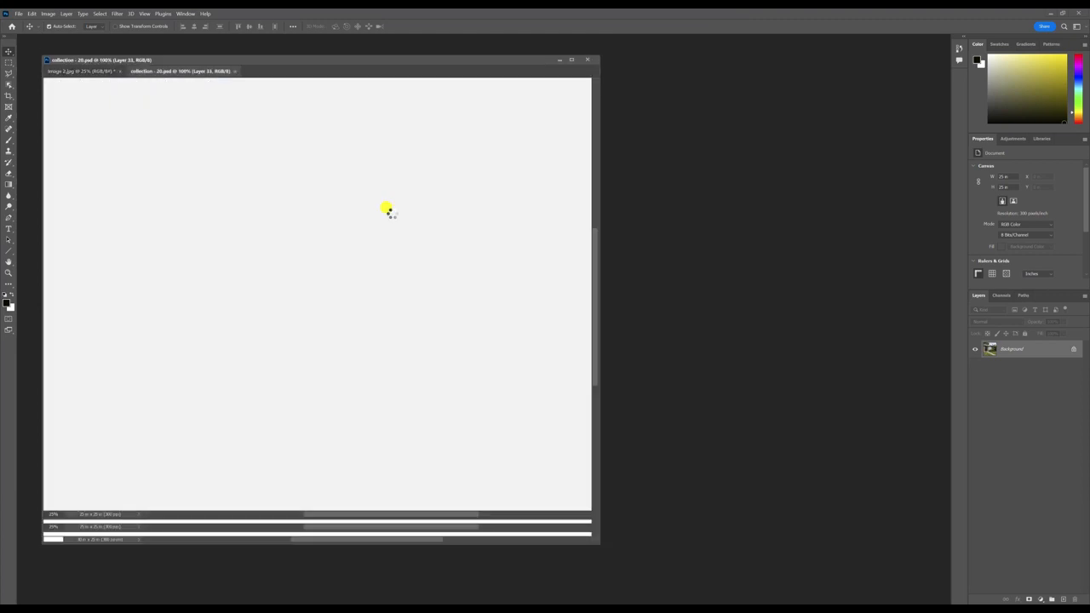
pyautogui.moveTo(184, 71); pyautogui.dragTo(384, 89)
# Step: Copy the number 2 cedar from the plant collection into the house photo and close the collection file
pyautogui.click(481, 151)
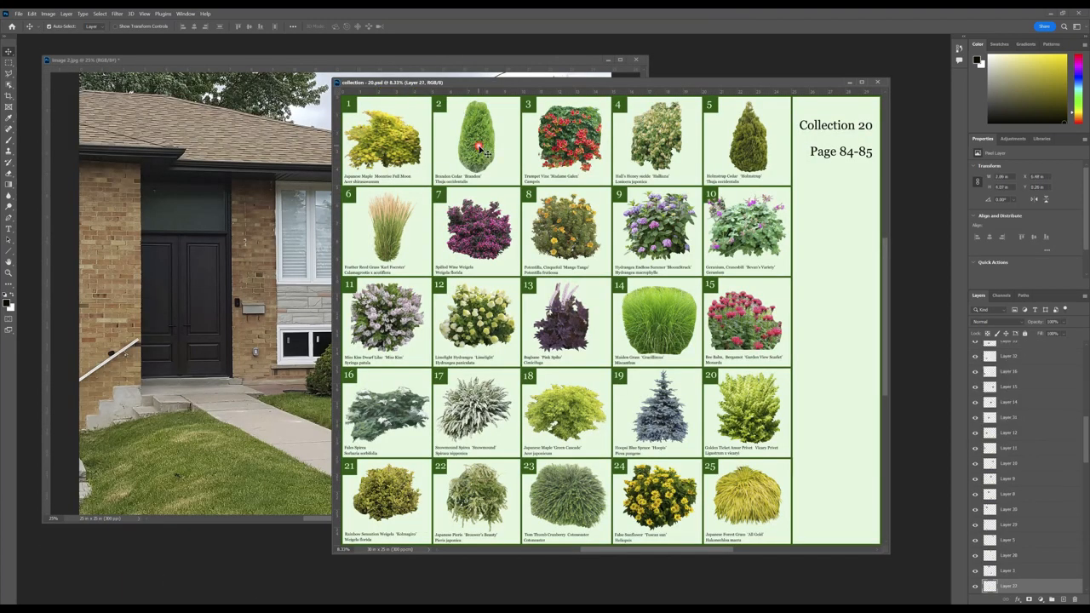
pyautogui.moveTo(481, 151); pyautogui.dragTo(267, 216)
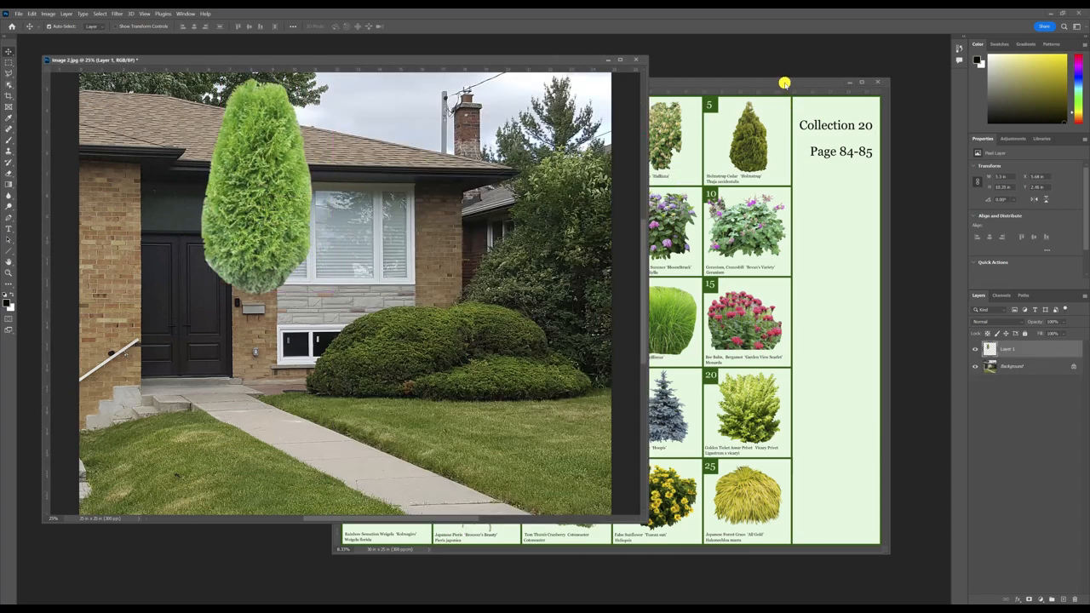
pyautogui.click(783, 83)
pyautogui.click(877, 81)
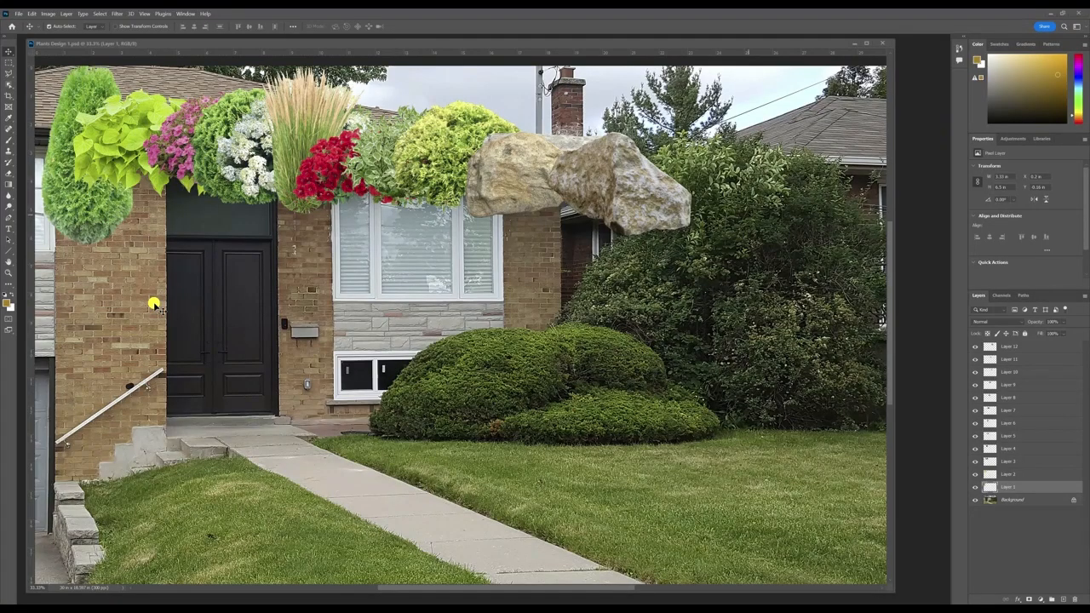
# Step: Select the cedar in Plants Design 1.psd and shift it slightly upward
pyautogui.click(87, 216)
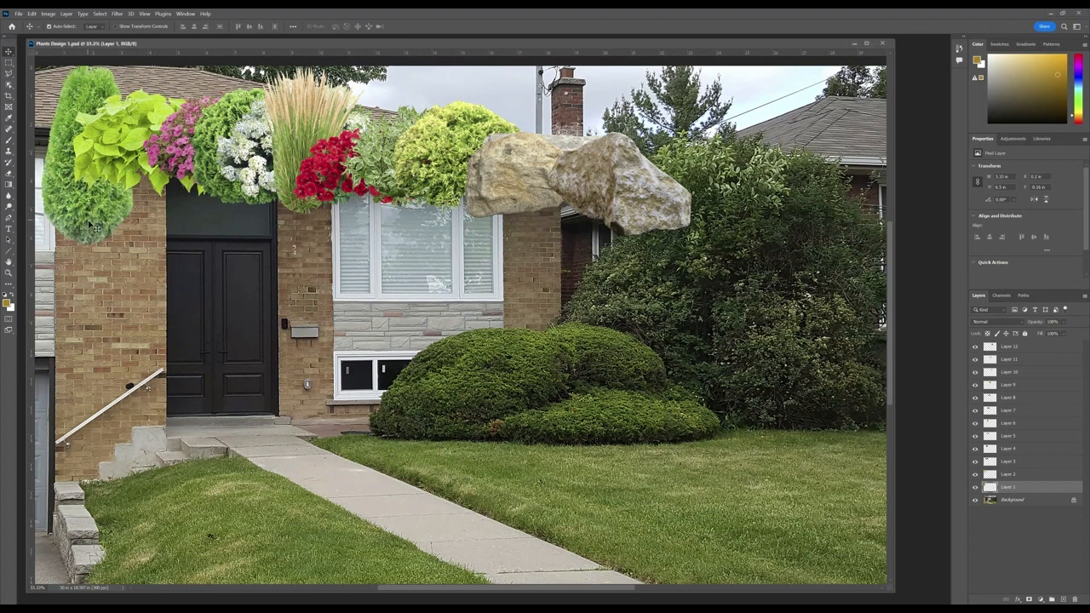
pyautogui.click(99, 220)
pyautogui.moveTo(99, 220)
pyautogui.mouseDown()
pyautogui.moveTo(103, 243)
pyautogui.moveTo(319, 433)
pyautogui.moveTo(575, 370)
pyautogui.moveTo(697, 290)
pyautogui.moveTo(337, 370)
pyautogui.moveTo(186, 358)
pyautogui.moveTo(340, 325)
pyautogui.moveTo(310, 458)
pyautogui.moveTo(150, 410)
pyautogui.moveTo(634, 460)
pyautogui.moveTo(340, 408)
pyautogui.moveTo(83, 280)
pyautogui.moveTo(102, 205)
pyautogui.mouseUp()
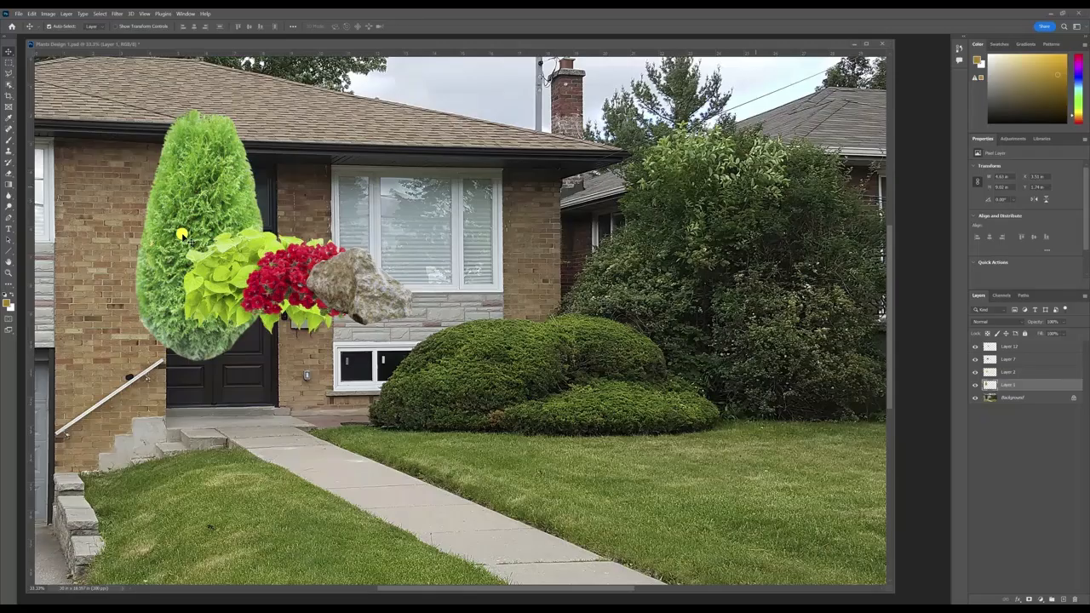
# Step: Bring the cedar's layer to the top of the stack and place the cedar in front of the window's left side
pyautogui.moveTo(207, 219); pyautogui.dragTo(214, 249)
pyautogui.moveTo(1053, 387); pyautogui.dragTo(1052, 342)
pyautogui.moveTo(219, 322); pyautogui.dragTo(350, 397)
# Step: Bring the red flowers' layer to the top of the stack and place them at the right foot of the cedar
pyautogui.click(289, 293)
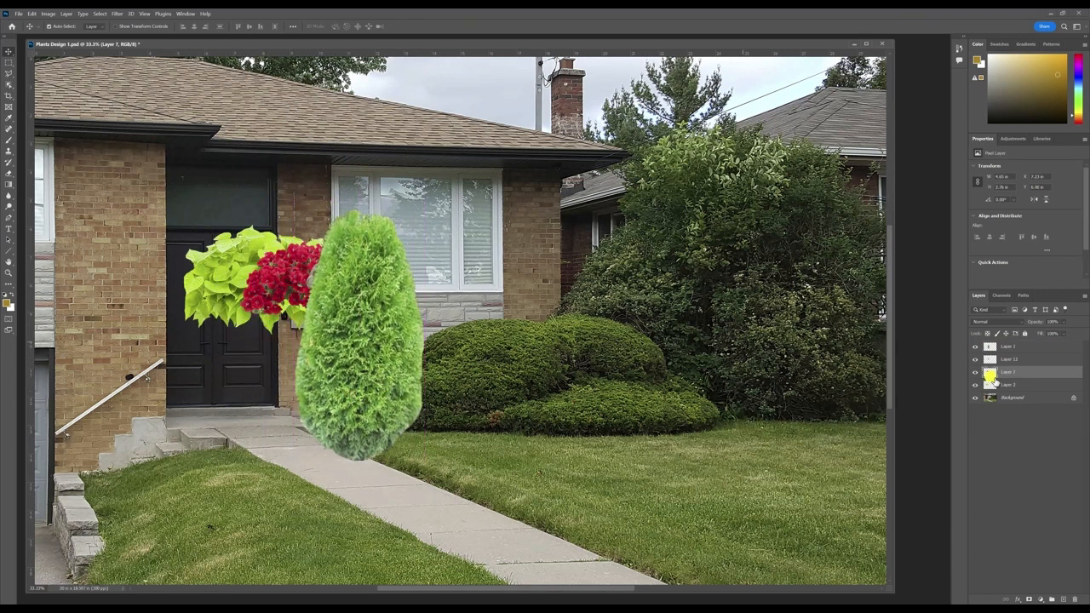
pyautogui.moveTo(1039, 372); pyautogui.dragTo(1052, 345)
pyautogui.moveTo(333, 295); pyautogui.dragTo(452, 455)
pyautogui.moveTo(279, 272); pyautogui.dragTo(424, 356)
# Step: Bring the lime-green plant's layer to the top, place it at the cedar's left foot, and nudge the cedar right
pyautogui.click(1065, 388)
pyautogui.moveTo(1065, 387); pyautogui.dragTo(1069, 346)
pyautogui.moveTo(457, 385); pyautogui.dragTo(349, 444)
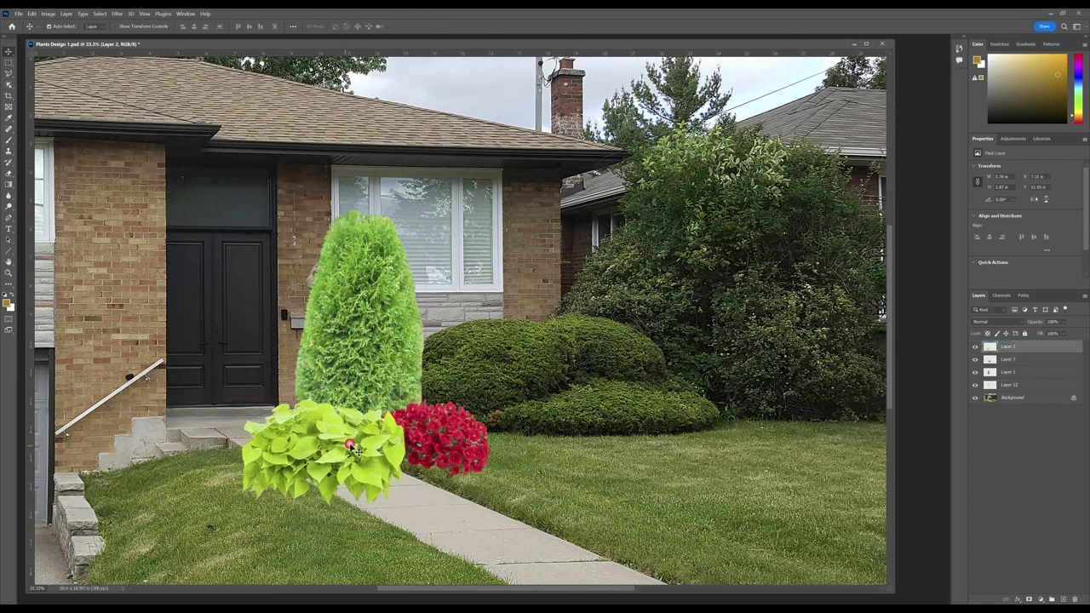
pyautogui.moveTo(366, 375)
pyautogui.mouseDown()
pyautogui.moveTo(413, 378)
pyautogui.moveTo(385, 380)
pyautogui.mouseUp()
# Step: Bring the rock's layer to the top and place the rock in front of the lime-green plant and red flowers
pyautogui.click(326, 277)
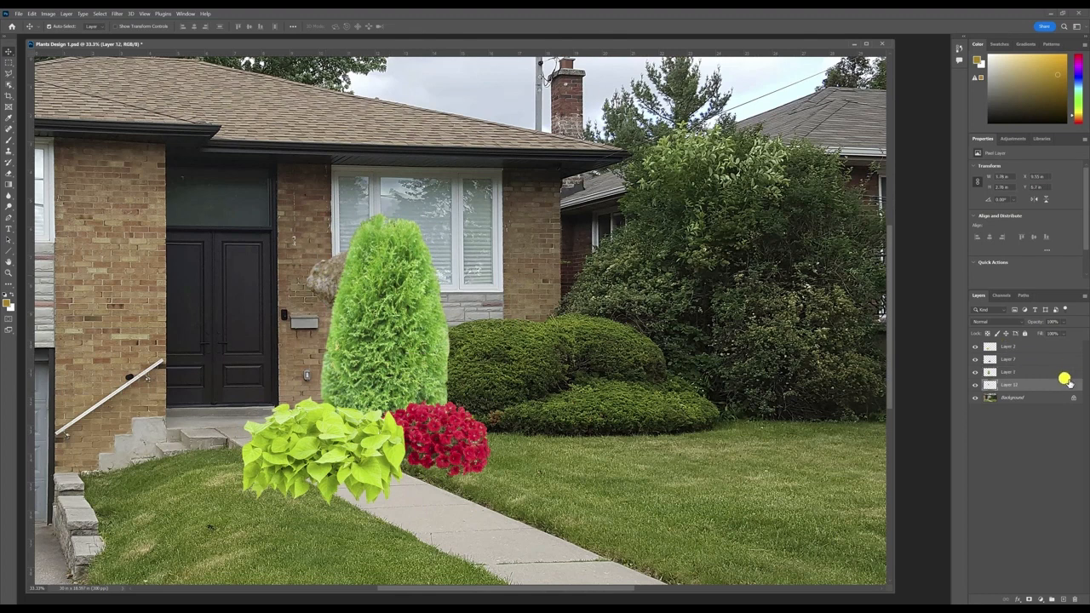
pyautogui.moveTo(1055, 384); pyautogui.dragTo(1062, 349)
pyautogui.moveTo(340, 287); pyautogui.dragTo(367, 475)
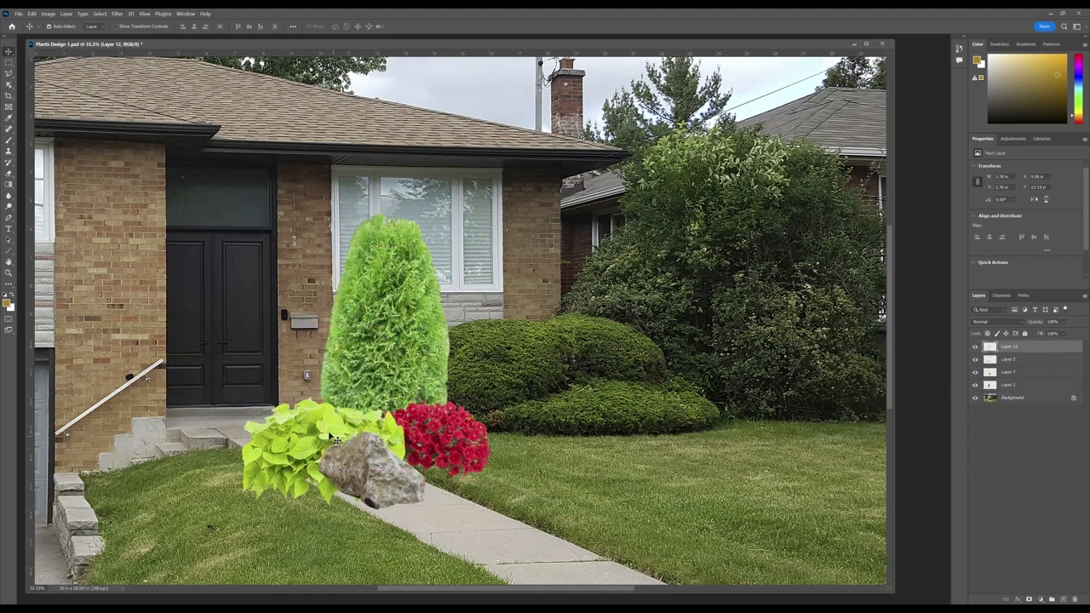
pyautogui.moveTo(331, 435); pyautogui.dragTo(337, 422)
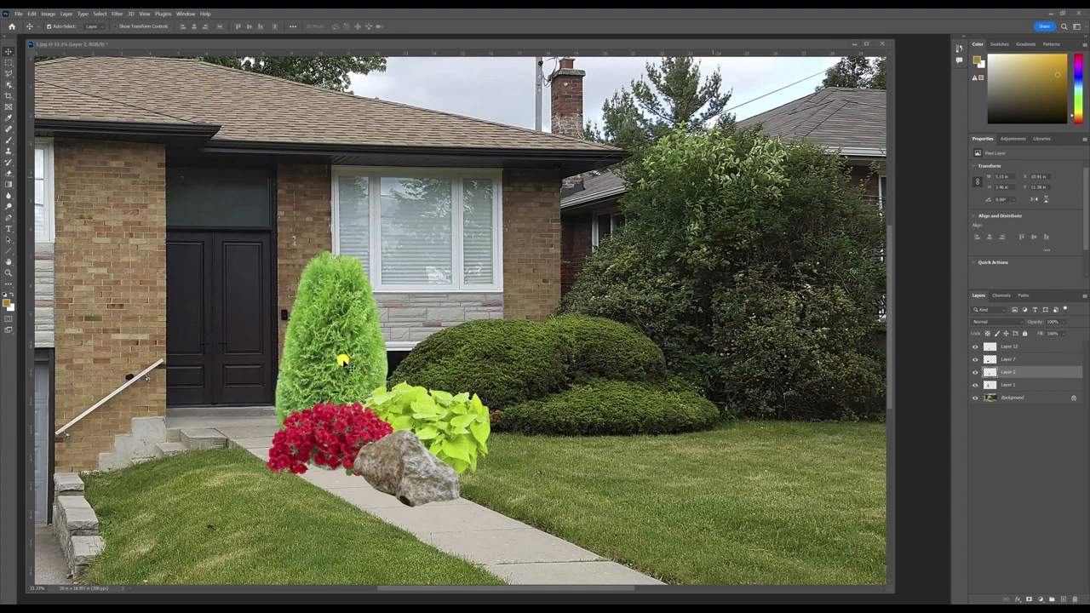
# Step: Duplicate the cedar layer twice and spread the copies out to the right of the original cedar
pyautogui.moveTo(338, 366); pyautogui.dragTo(346, 366)
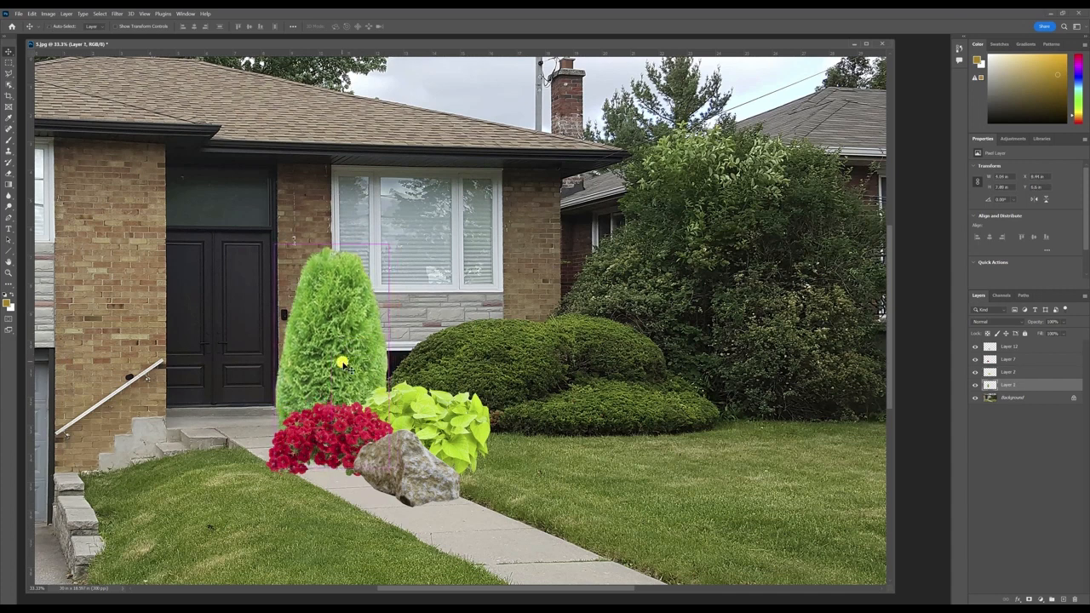
pyautogui.hotkey('ctrl', 'j')
pyautogui.hotkey('ctrl', 'j')
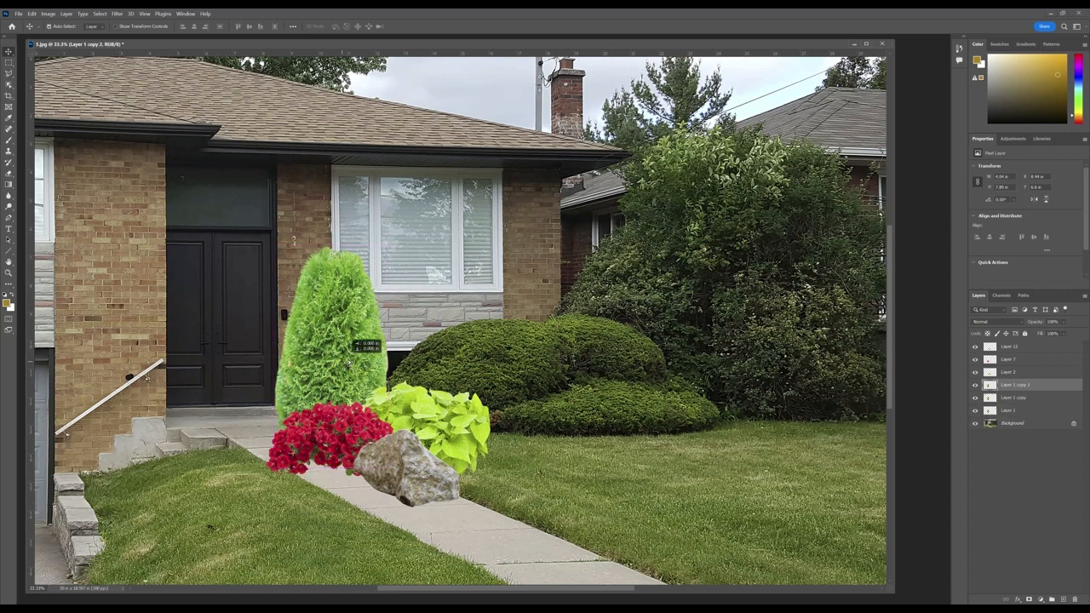
pyautogui.moveTo(345, 367); pyautogui.dragTo(501, 342)
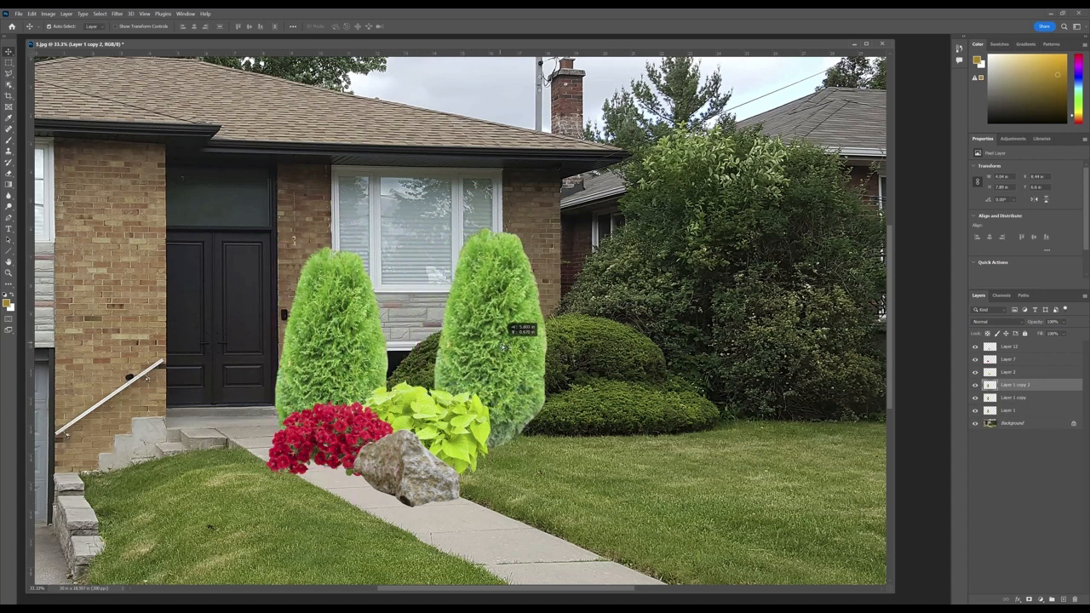
pyautogui.moveTo(356, 368); pyautogui.dragTo(534, 344)
pyautogui.moveTo(431, 358); pyautogui.dragTo(441, 356)
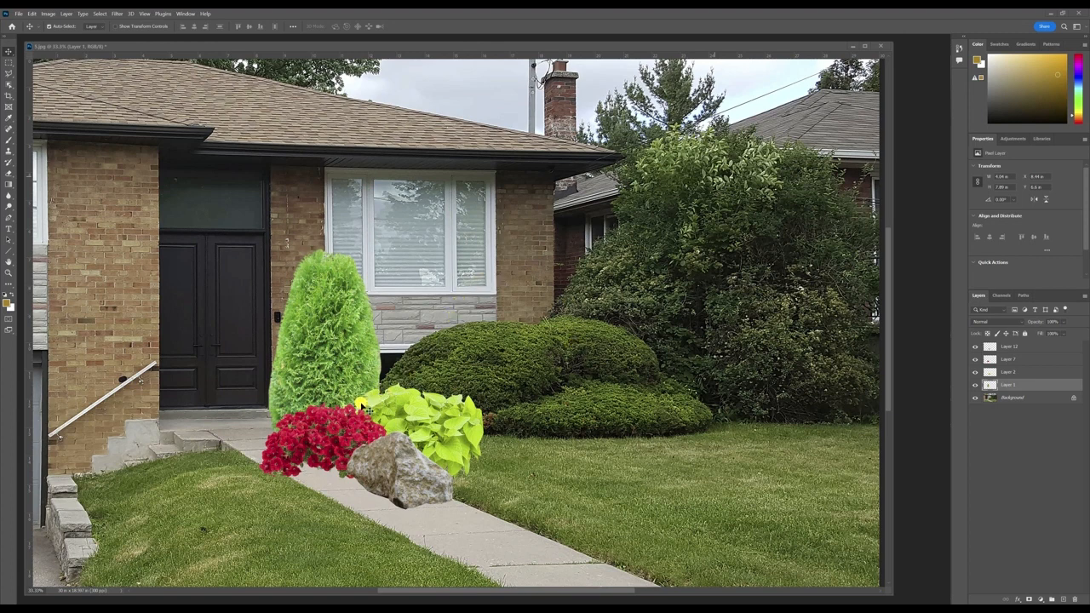
# Step: Shift the red flowers left and enlarge them proportionally toward the upper left with Free Transform
pyautogui.moveTo(339, 432)
pyautogui.mouseDown()
pyautogui.moveTo(315, 436)
pyautogui.moveTo(330, 432)
pyautogui.mouseUp()
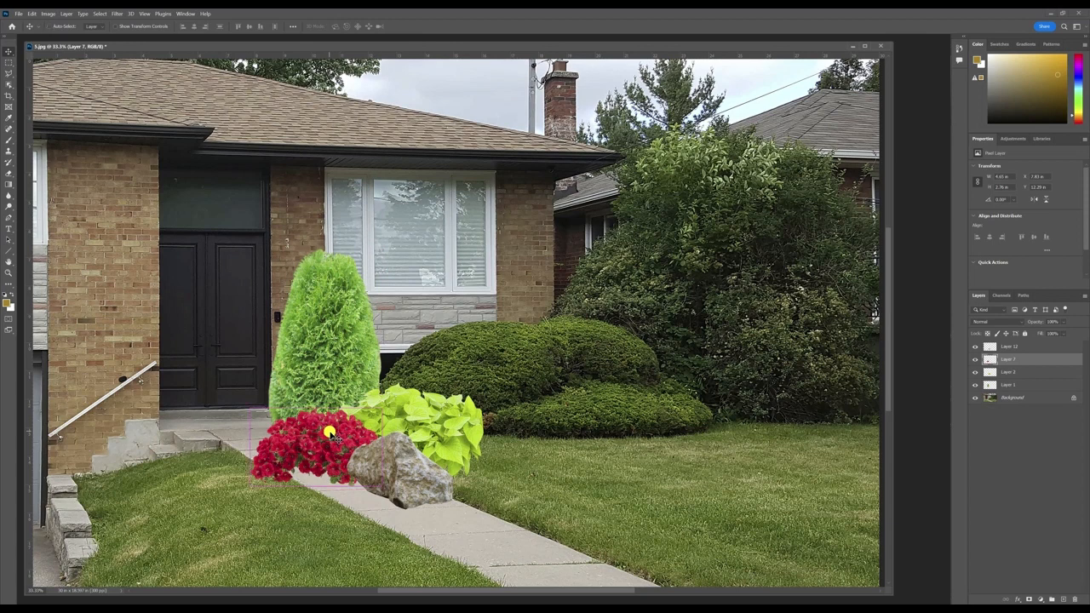
pyautogui.hotkey('ctrl', 't')
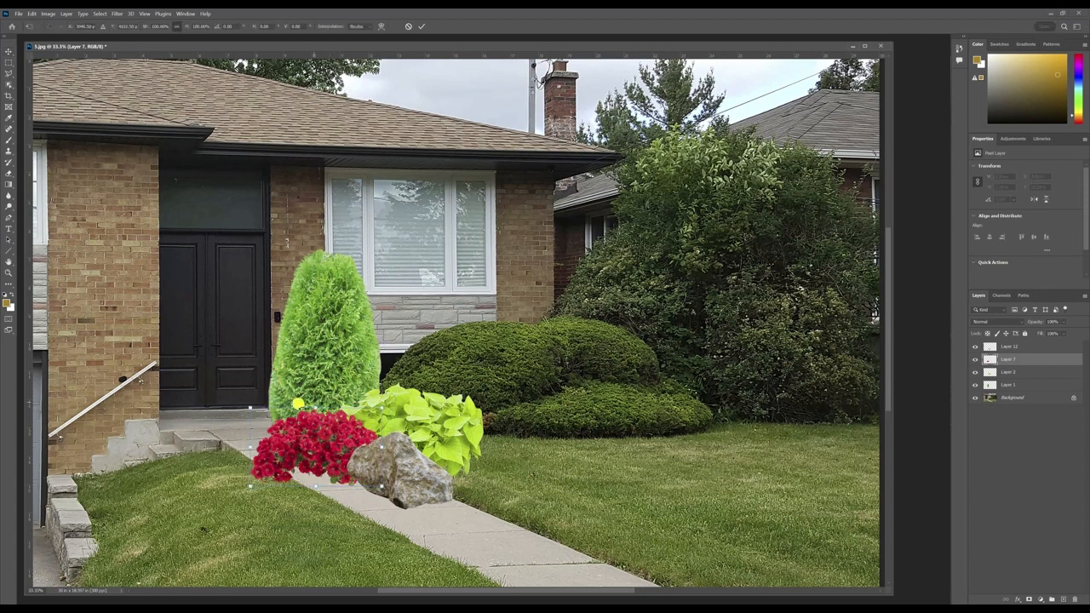
pyautogui.moveTo(255, 414); pyautogui.dragTo(201, 378)
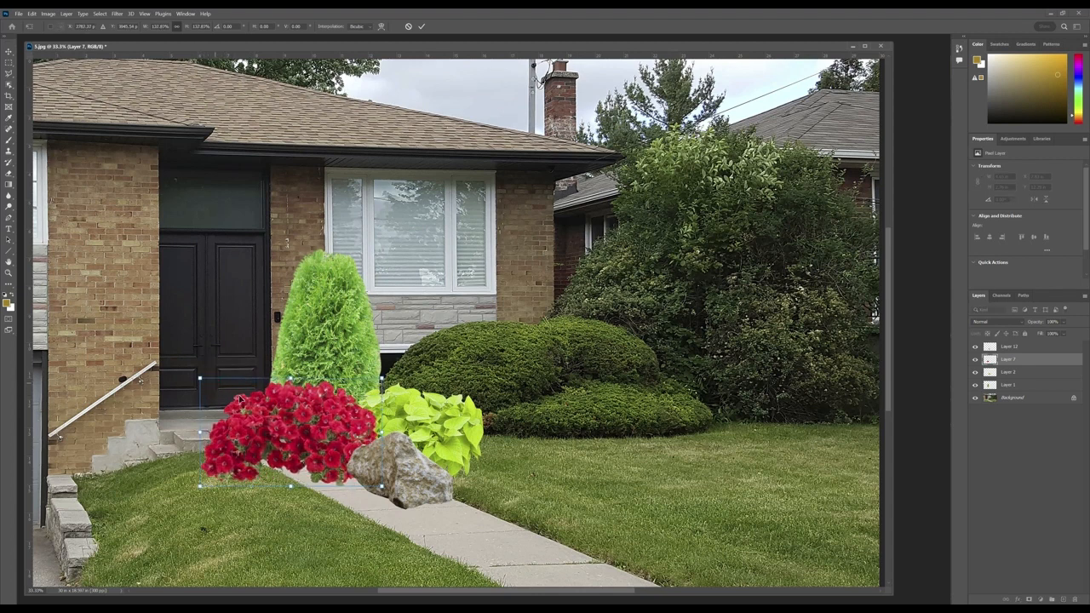
pyautogui.click(282, 417)
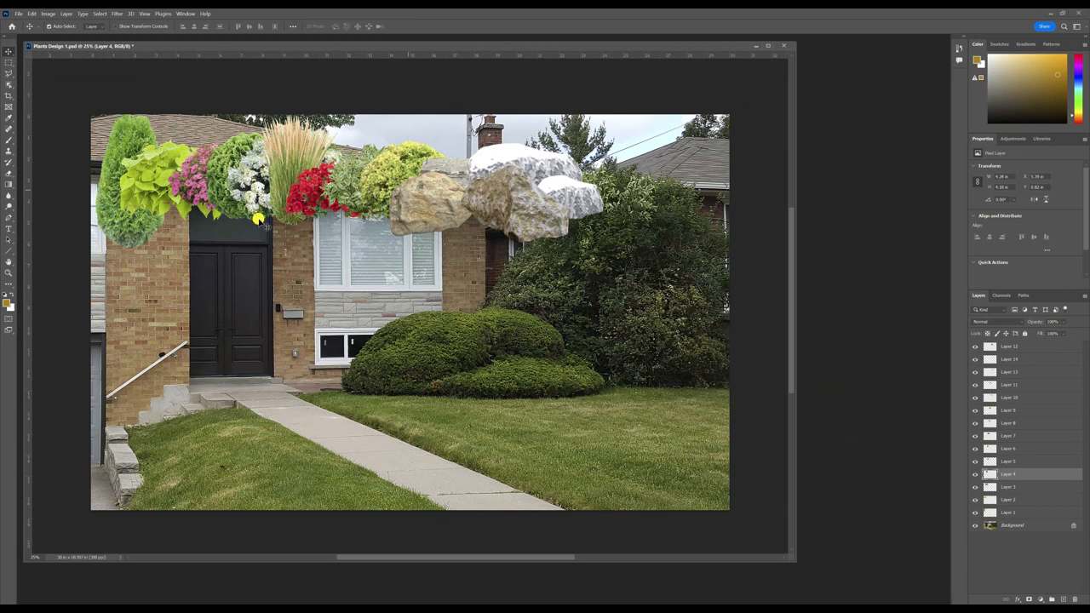
# Step: Move the cedar in Plants Design 1.psd onto the right end of the rounded bush and enlarge it with Free Transform
pyautogui.moveTo(134, 228); pyautogui.dragTo(525, 368)
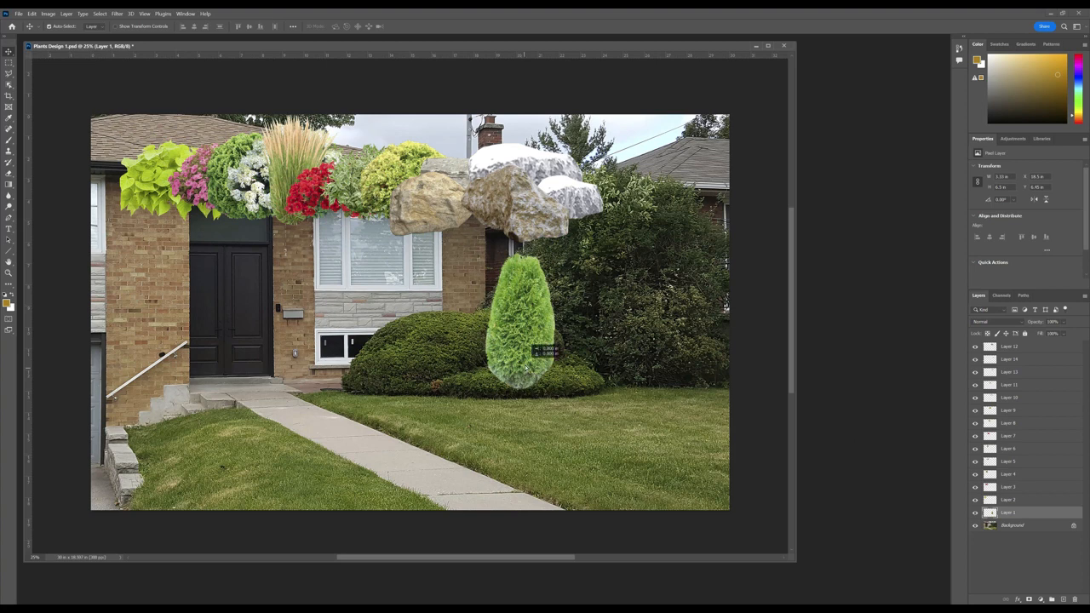
pyautogui.moveTo(526, 368); pyautogui.dragTo(539, 374)
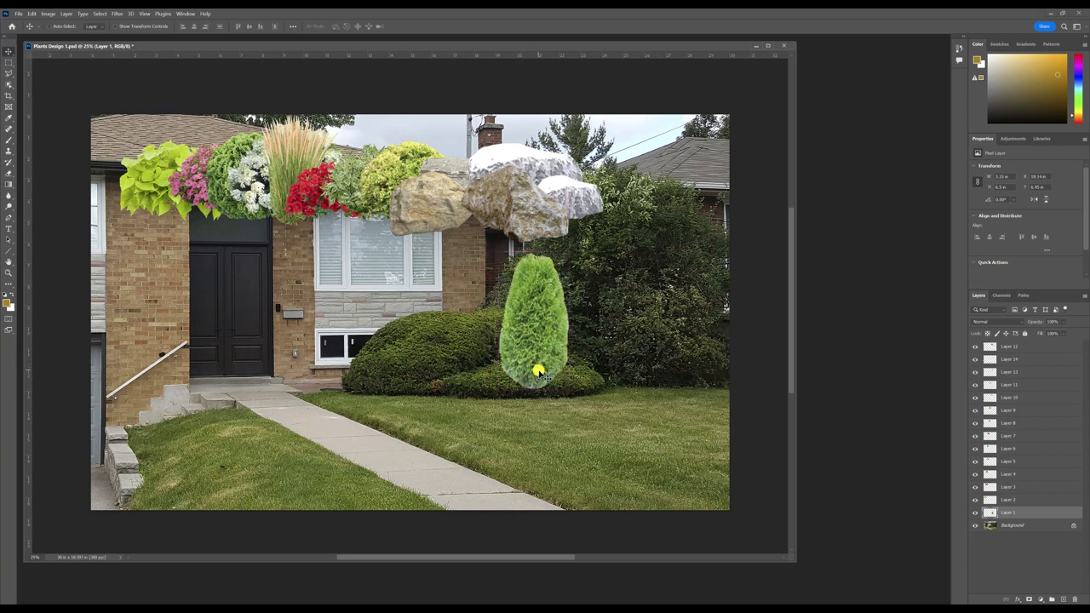
pyautogui.hotkey('ctrl', 't')
pyautogui.moveTo(570, 252); pyautogui.dragTo(576, 202)
pyautogui.press('Return')
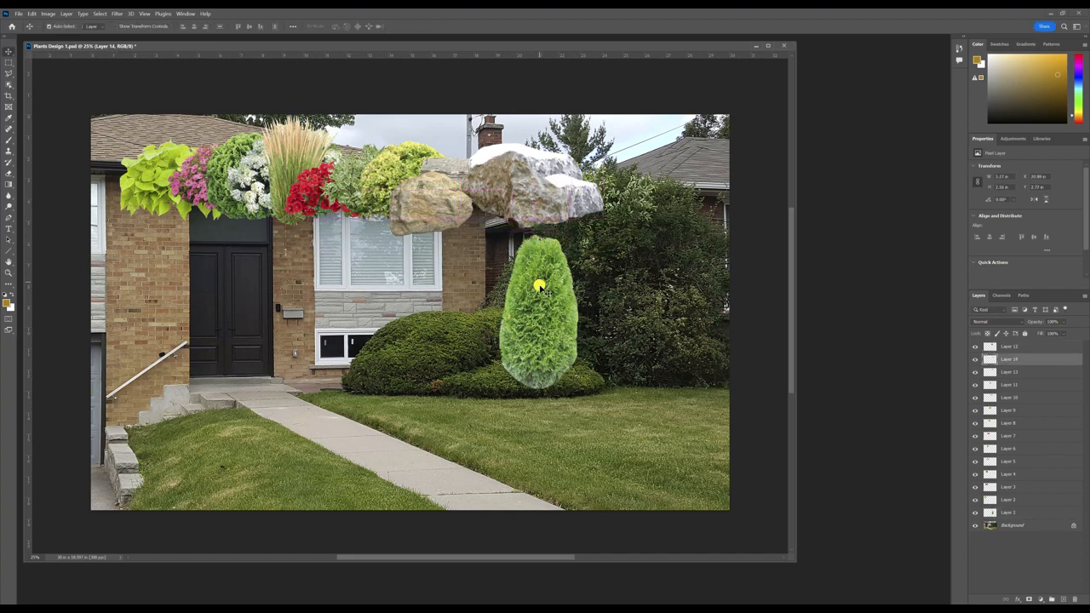
# Step: Shift the cedar slightly down and left so its base meets the lawn in front of the low hedge
pyautogui.moveTo(534, 286); pyautogui.dragTo(539, 295)
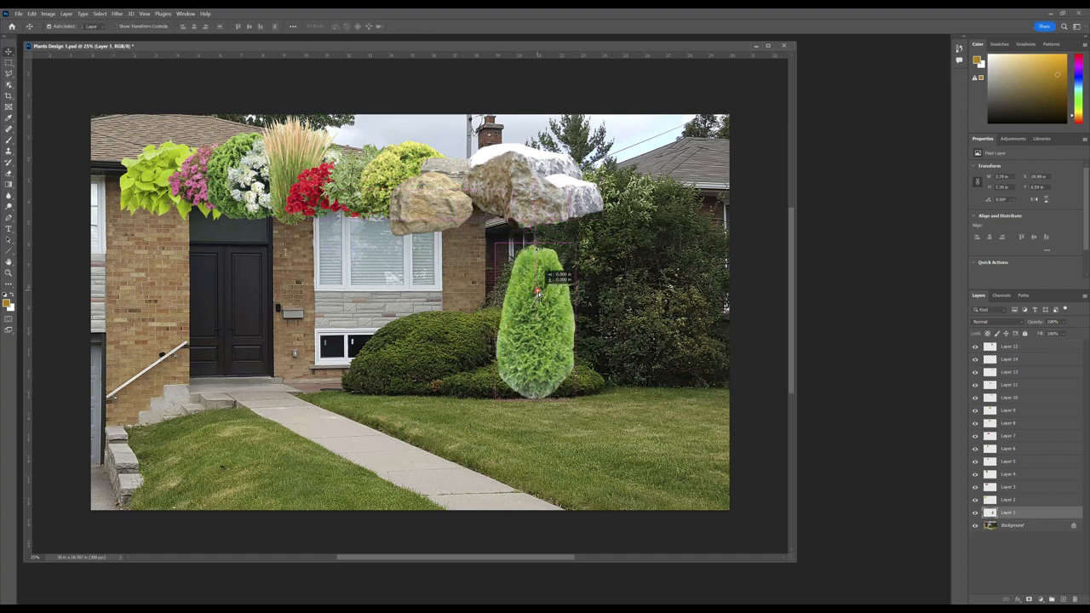
pyautogui.click(537, 312)
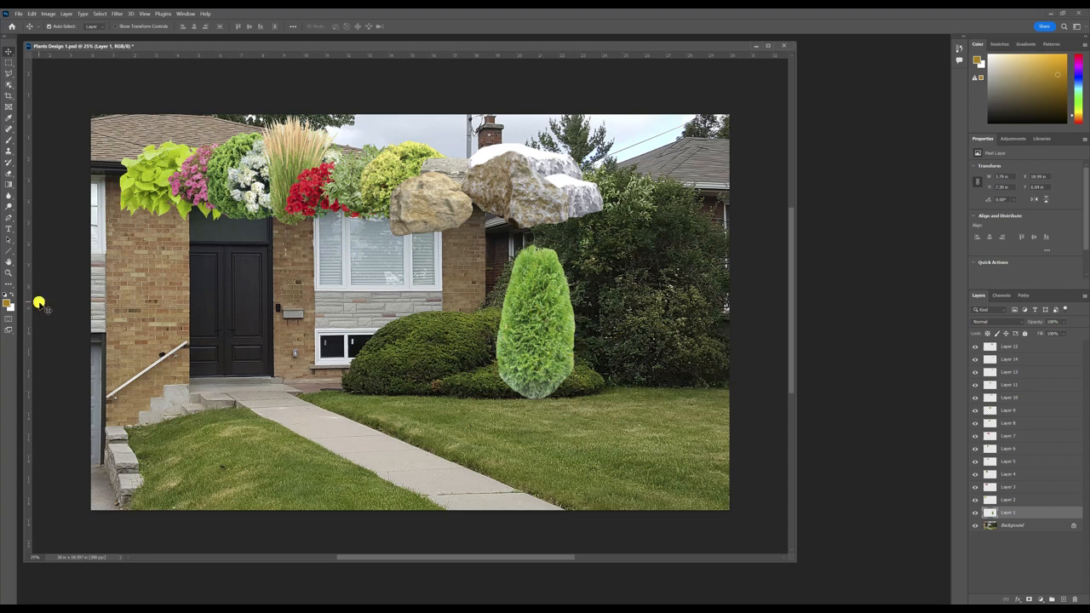
pyautogui.click(537, 321)
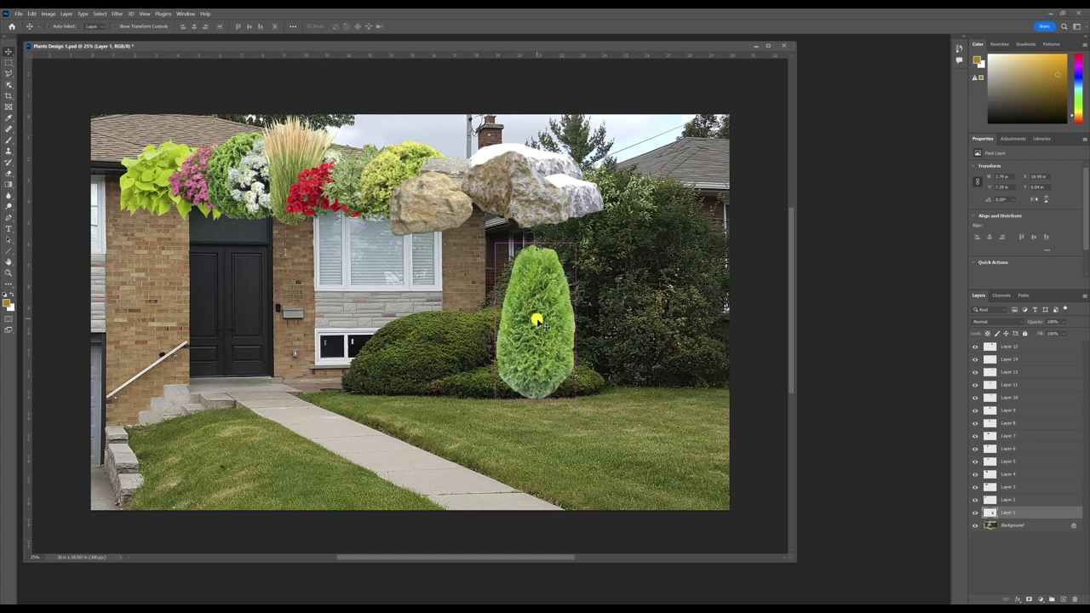
# Step: Duplicate the enlarged cedar layer twice and arrange the three cedars in a close row extending right across the dark bushes
pyautogui.hotkey('ctrl', 'j')
pyautogui.hotkey('ctrl', 'j')
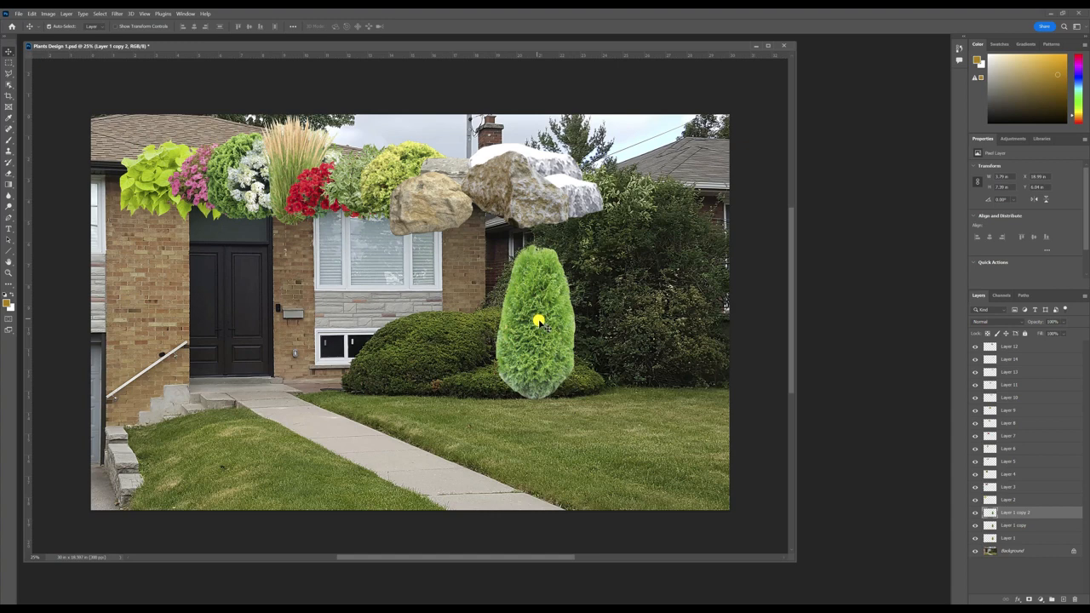
pyautogui.moveTo(538, 322); pyautogui.dragTo(662, 335)
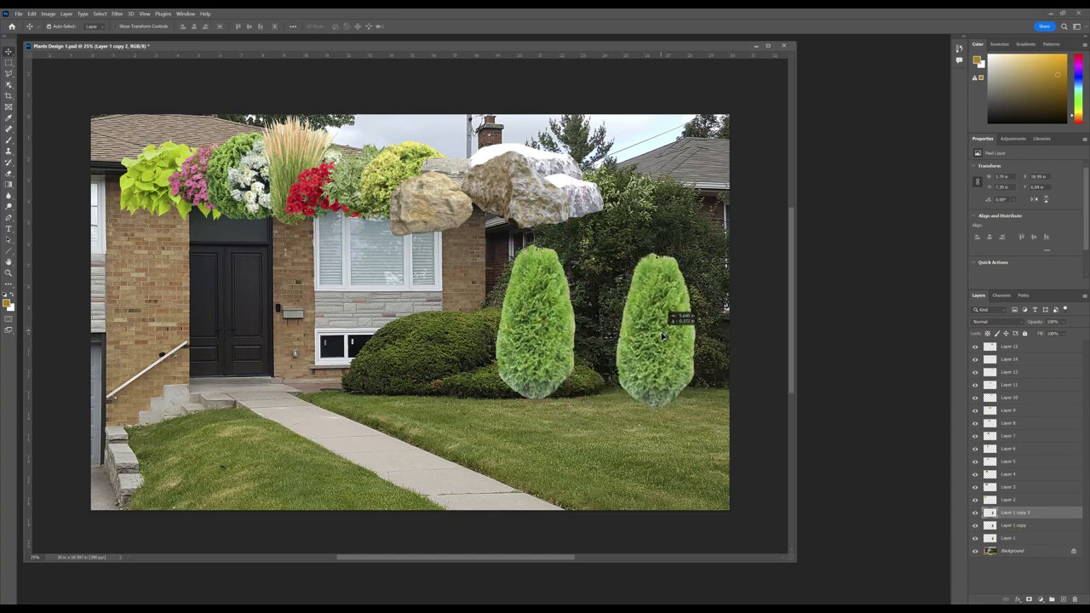
pyautogui.moveTo(545, 341); pyautogui.dragTo(523, 343)
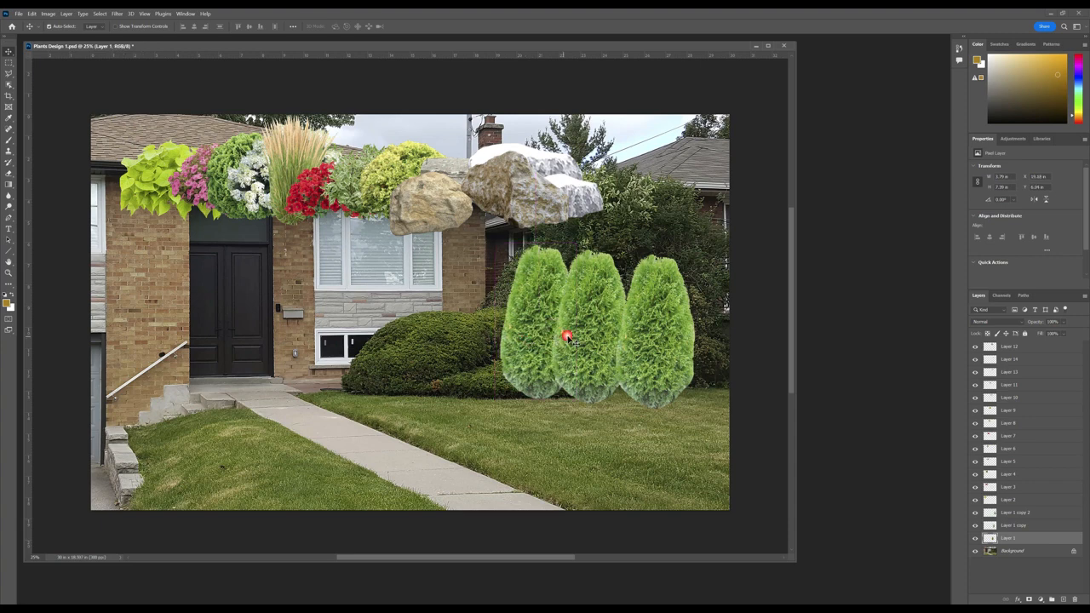
pyautogui.moveTo(645, 346); pyautogui.dragTo(634, 345)
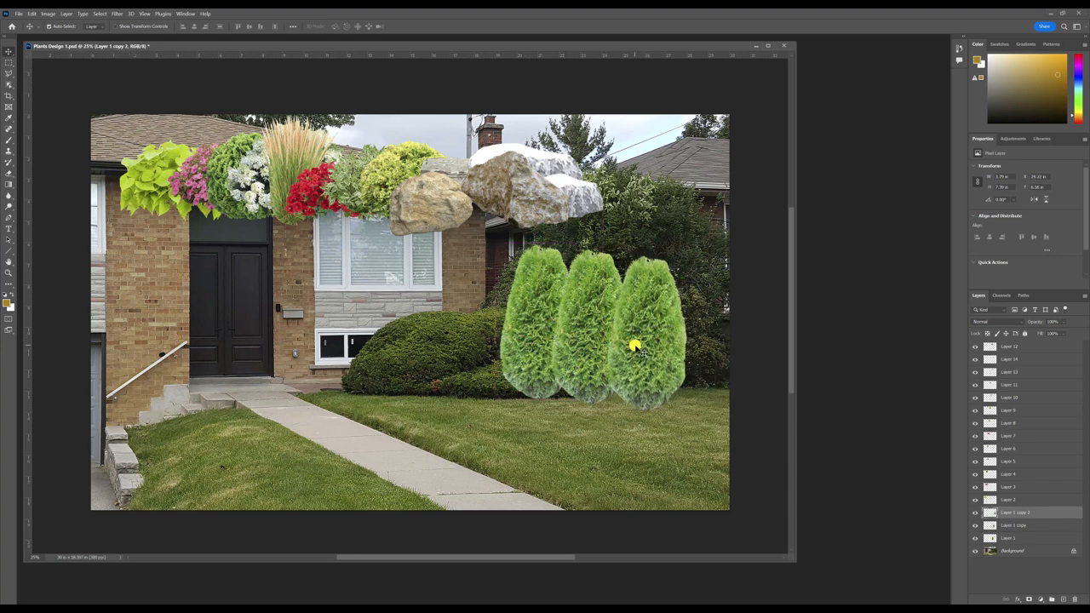
# Step: Enlarge each of the three cedars proportionally with Free Transform, working from the rightmost to the leftmost
pyautogui.hotkey('ctrl', 't')
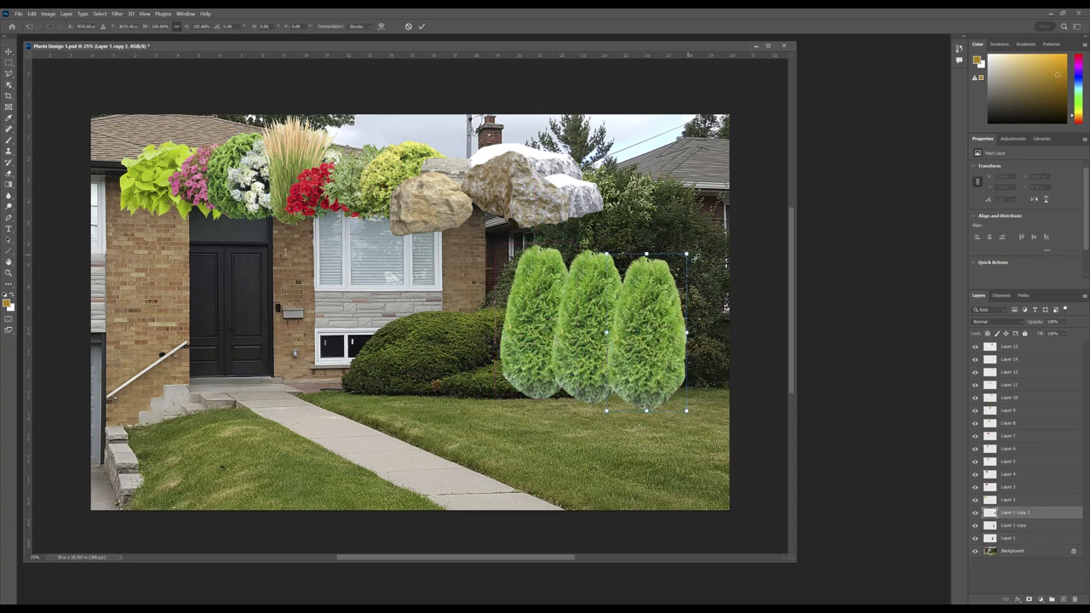
pyautogui.moveTo(687, 254); pyautogui.dragTo(706, 230)
pyautogui.click(664, 269)
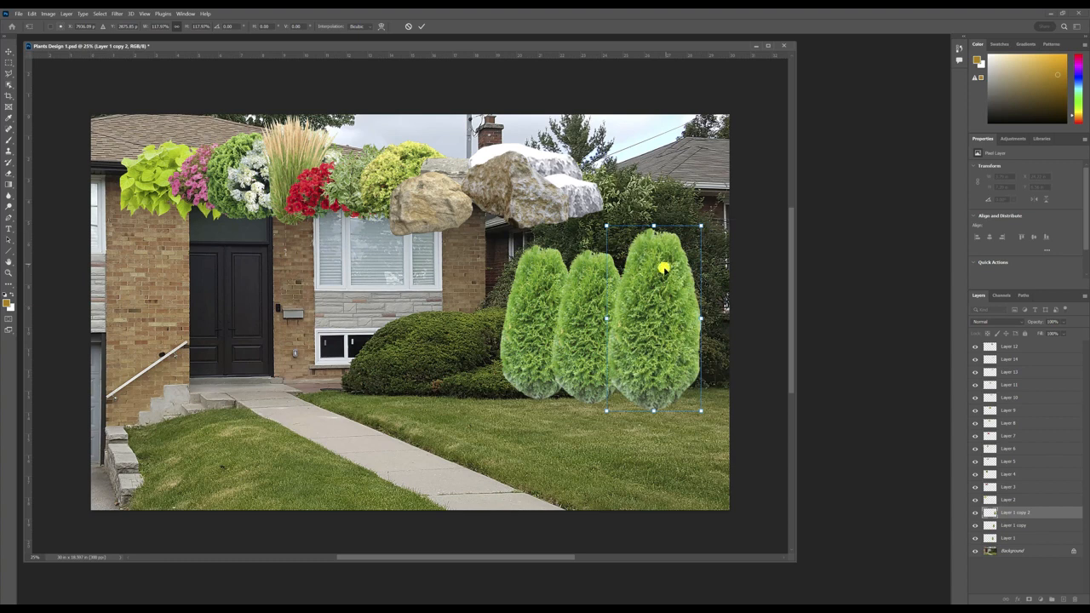
pyautogui.press('Return')
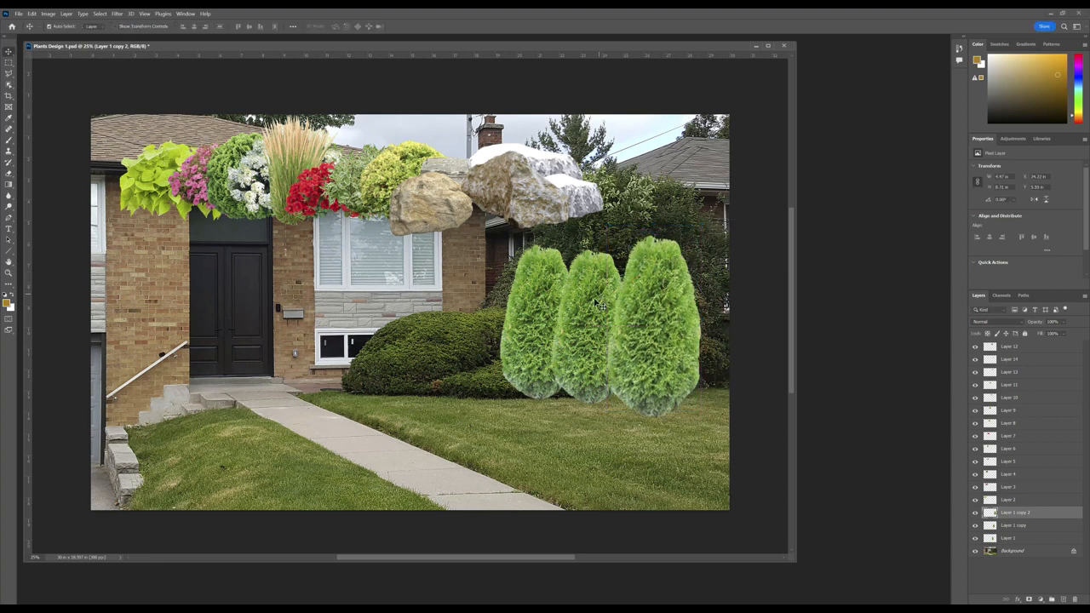
pyautogui.click(598, 305)
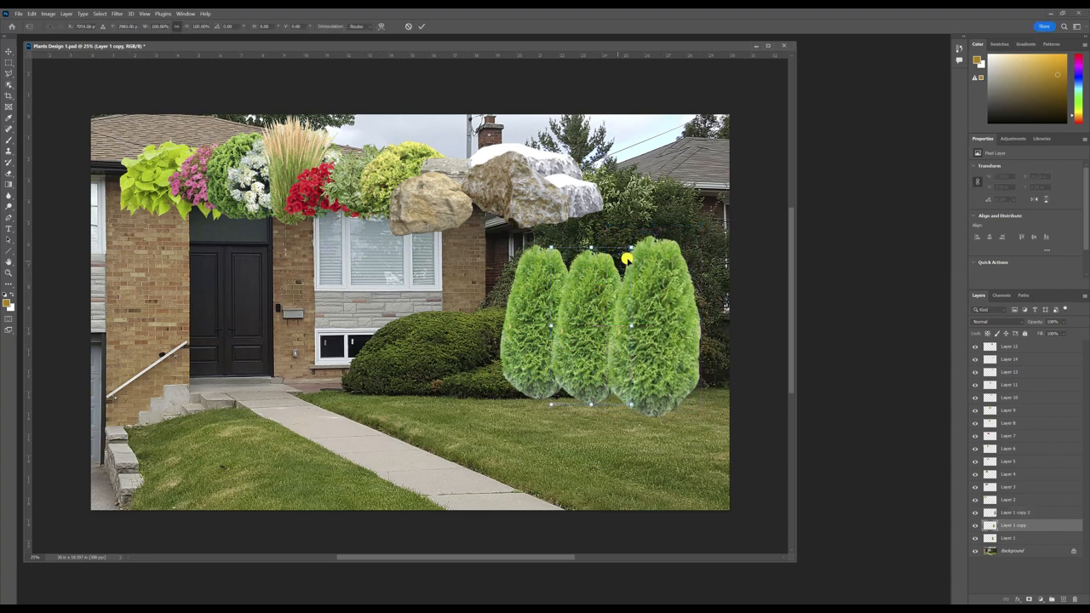
pyautogui.hotkey('ctrl', 't')
pyautogui.moveTo(620, 250); pyautogui.dragTo(638, 234)
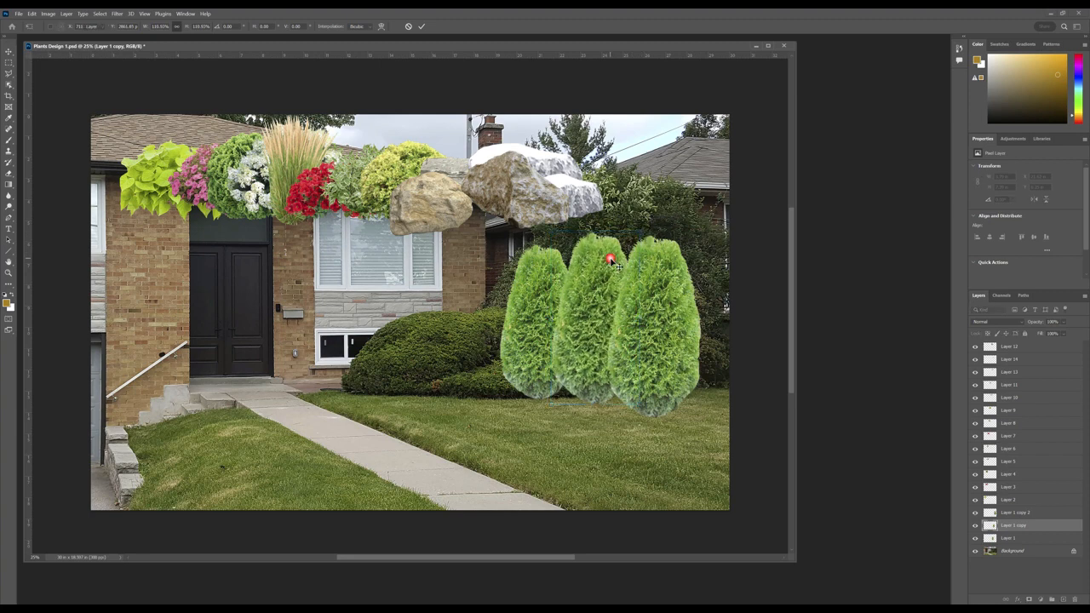
pyautogui.press('Return')
pyautogui.click(537, 298)
pyautogui.hotkey('ctrl', 't')
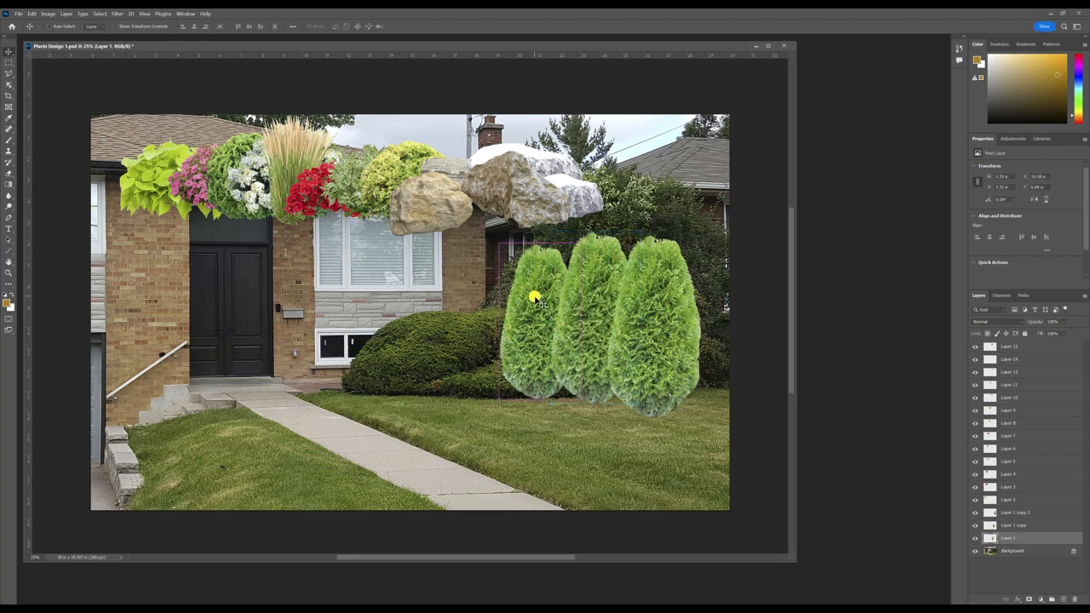
pyautogui.moveTo(583, 248); pyautogui.dragTo(592, 226)
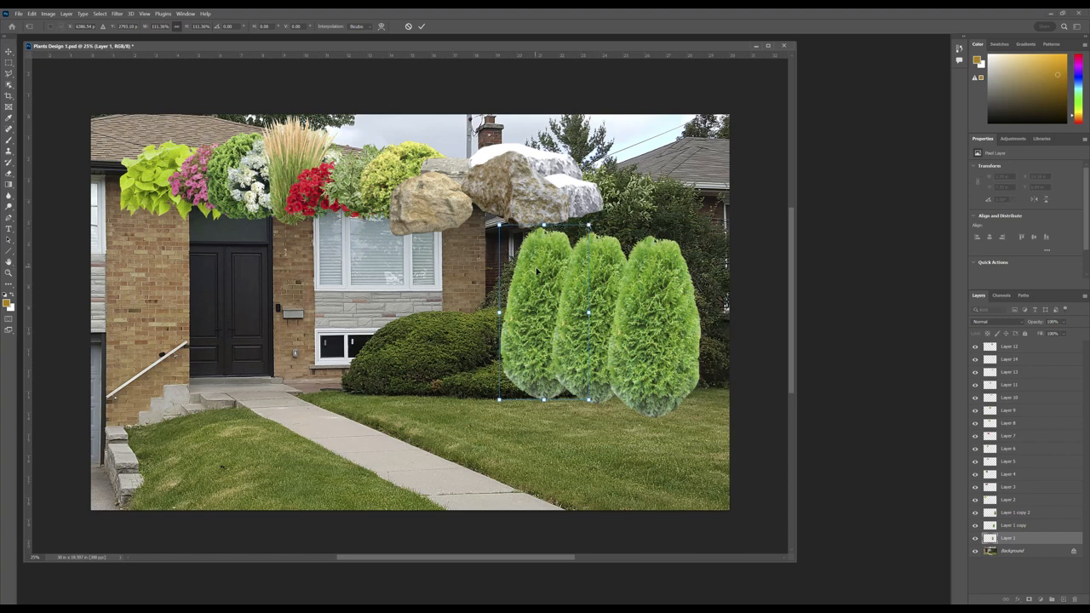
pyautogui.press('Return')
# Step: Shift the three enlarged cedars to the right and even out the spacing between them
pyautogui.moveTo(538, 271); pyautogui.dragTo(590, 322)
pyautogui.moveTo(676, 345); pyautogui.dragTo(696, 338)
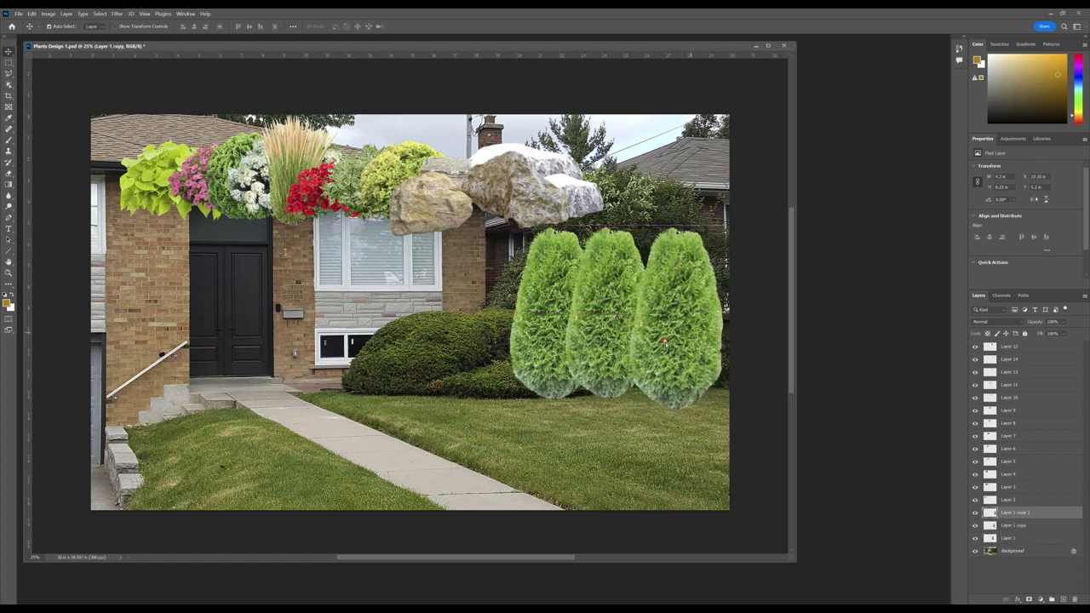
pyautogui.moveTo(619, 348); pyautogui.dragTo(558, 340)
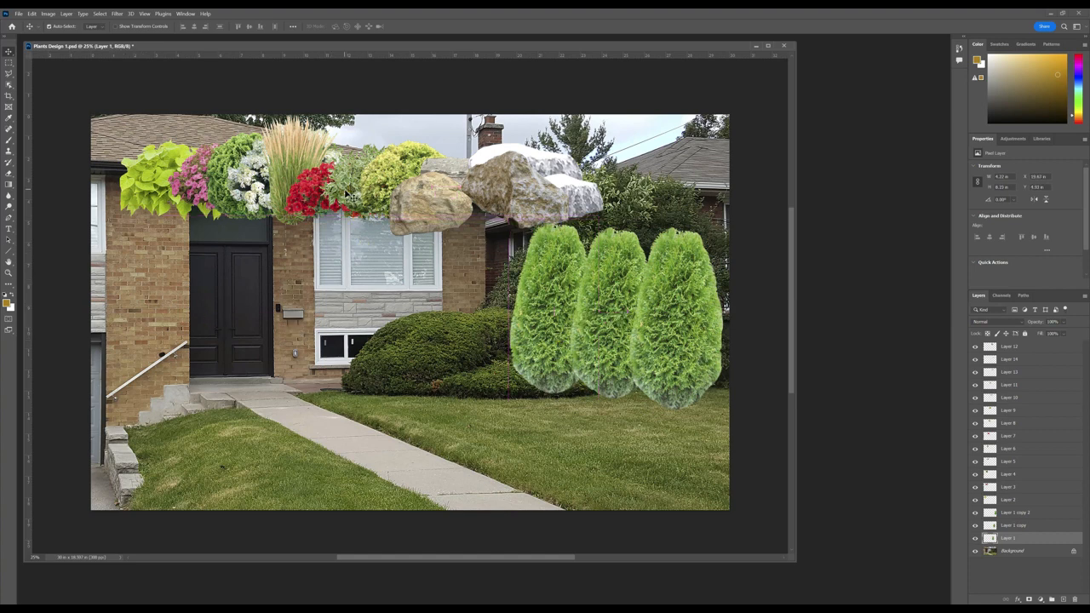
# Step: Move the variegated shrub down in front of the leftmost cedar and the rounded bush, and enlarge it with Free Transform
pyautogui.click(347, 193)
pyautogui.moveTo(348, 193); pyautogui.dragTo(483, 350)
pyautogui.hotkey('ctrl', 't')
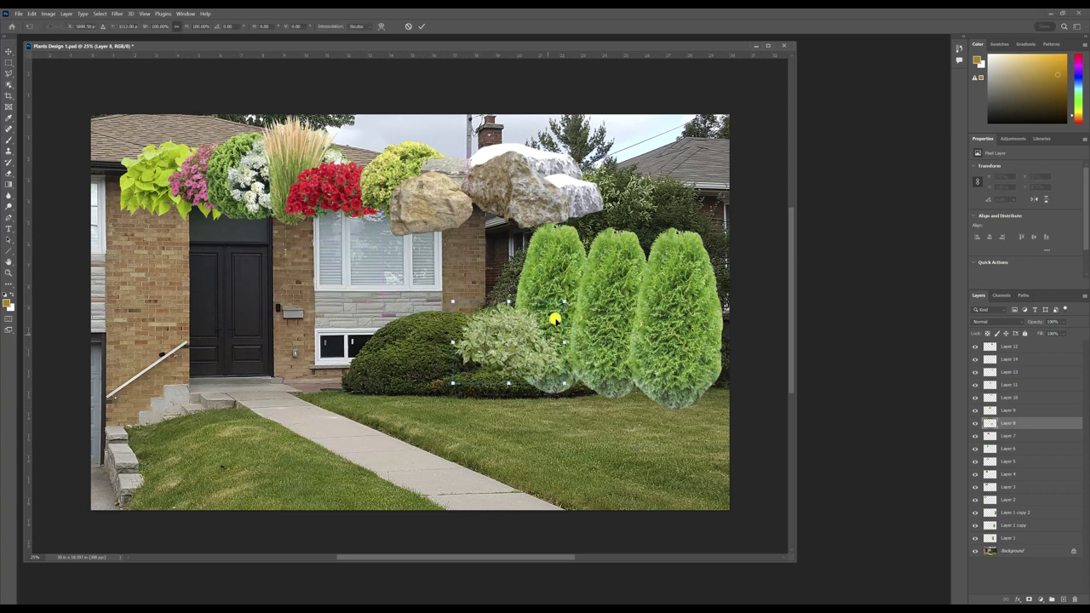
pyautogui.moveTo(575, 302); pyautogui.dragTo(582, 289)
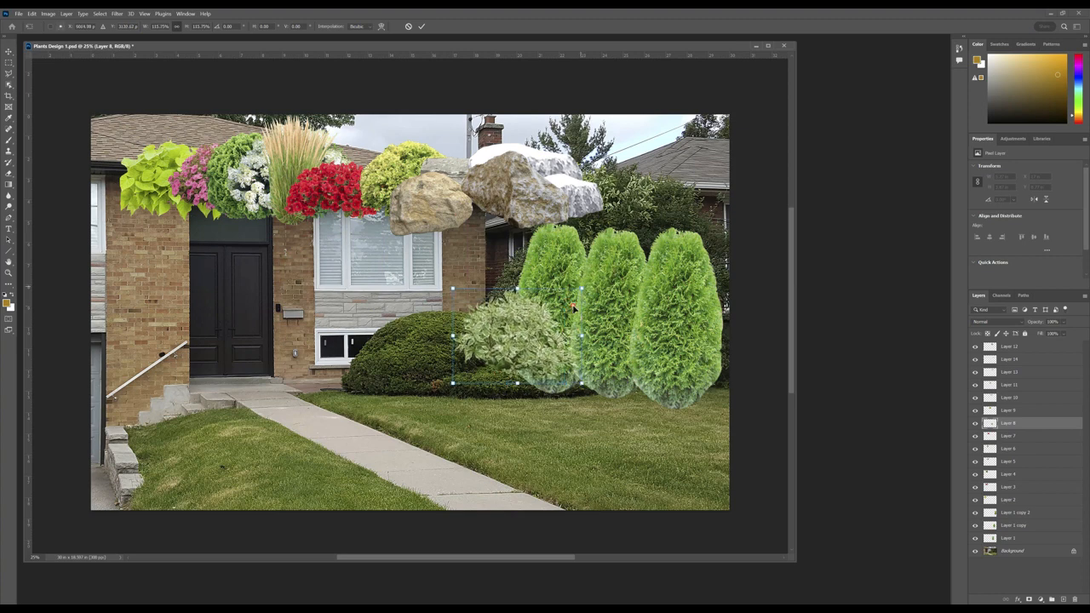
pyautogui.moveTo(541, 332); pyautogui.dragTo(543, 356)
pyautogui.moveTo(584, 312); pyautogui.dragTo(590, 309)
pyautogui.moveTo(518, 361); pyautogui.dragTo(507, 354)
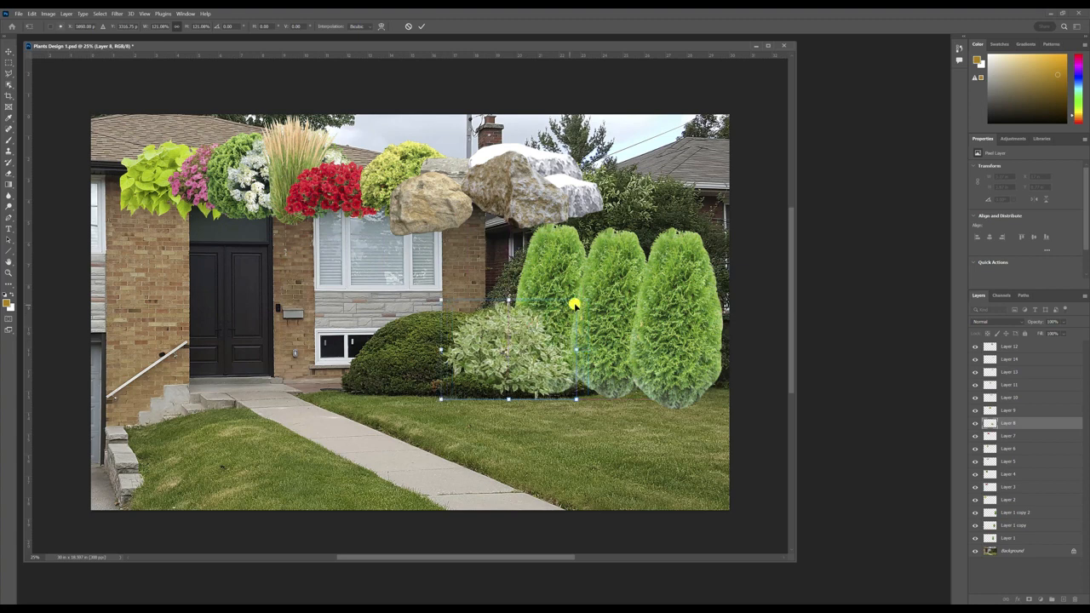
pyautogui.moveTo(584, 299); pyautogui.dragTo(579, 289)
pyautogui.moveTo(525, 327); pyautogui.dragTo(513, 330)
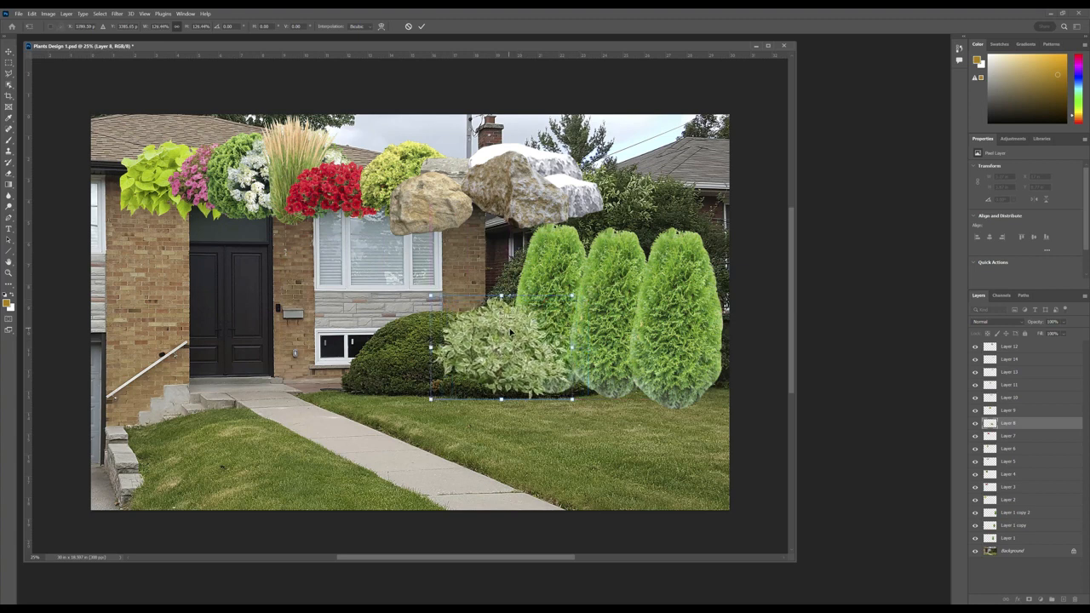
pyautogui.press('Return')
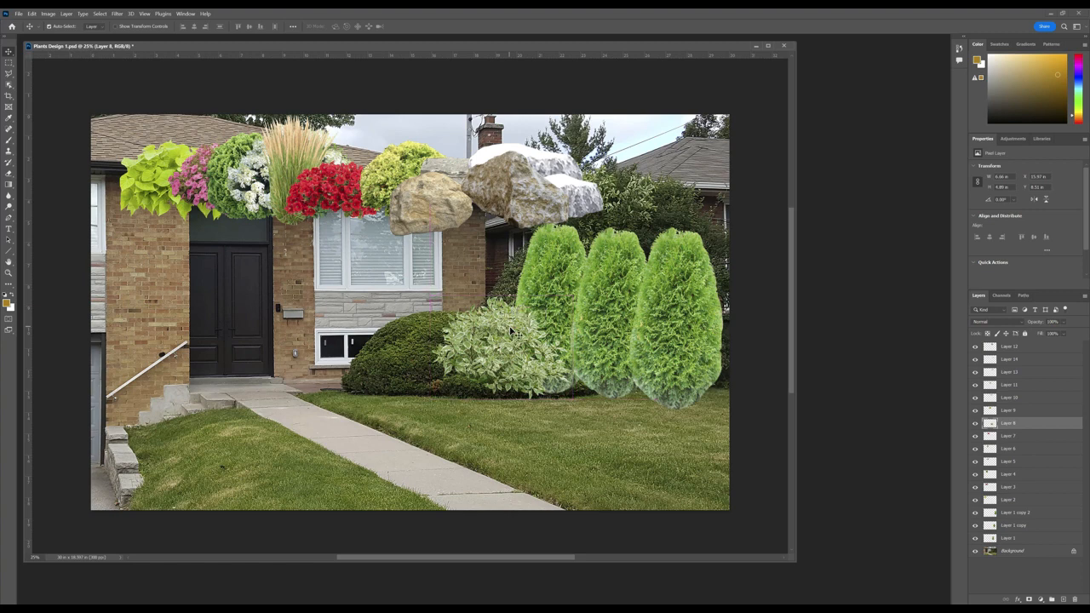
# Step: Place the round green shrub left of the variegated shrub and raise its layer to just below Layer 13
pyautogui.moveTo(226, 203); pyautogui.dragTo(414, 390)
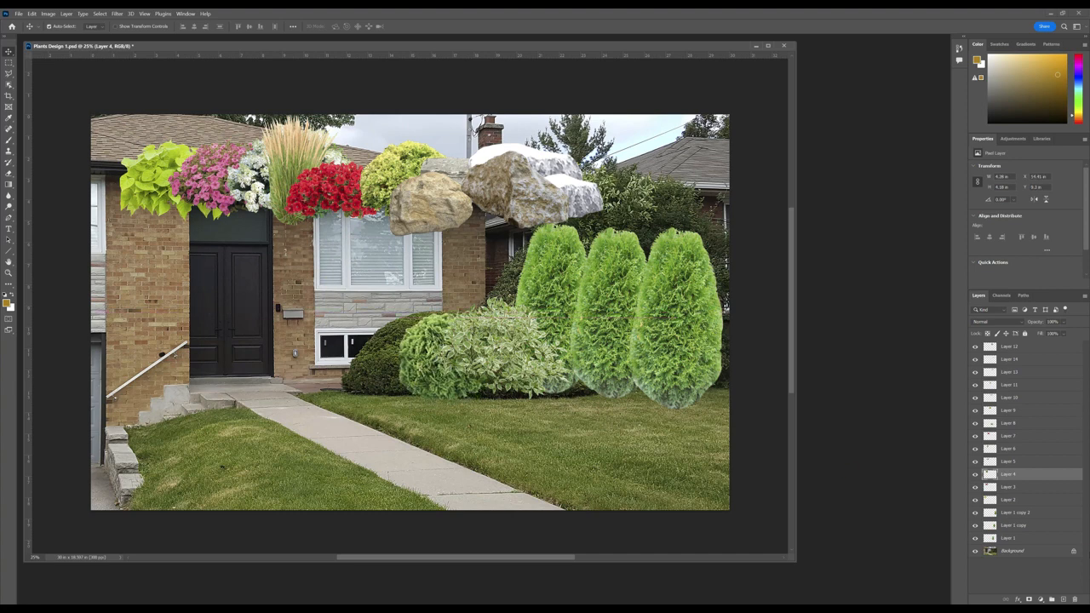
pyautogui.moveTo(1048, 475); pyautogui.dragTo(1070, 377)
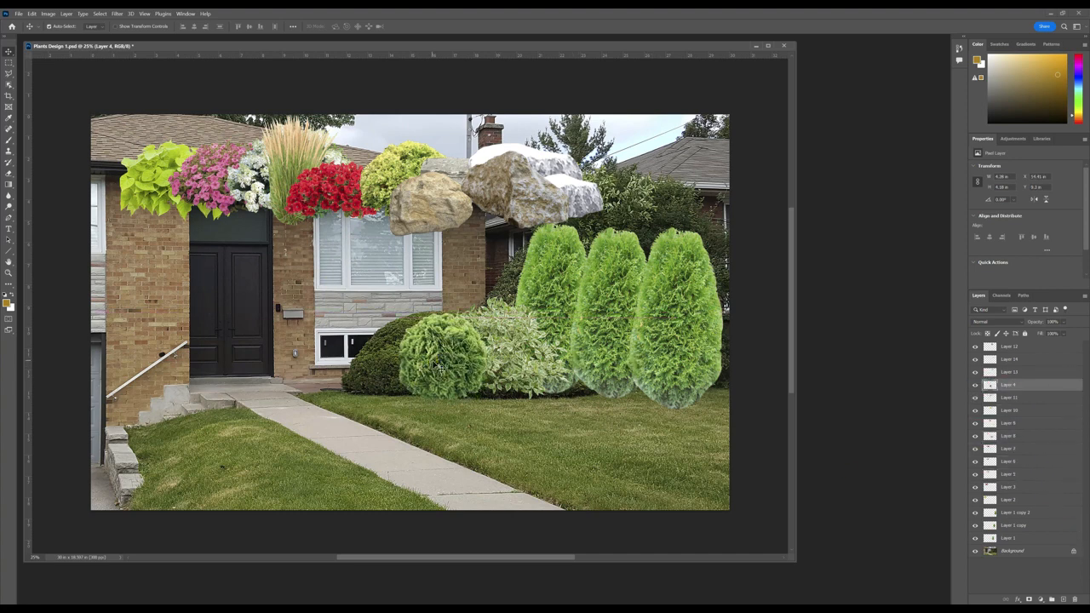
pyautogui.moveTo(434, 369); pyautogui.dragTo(432, 367)
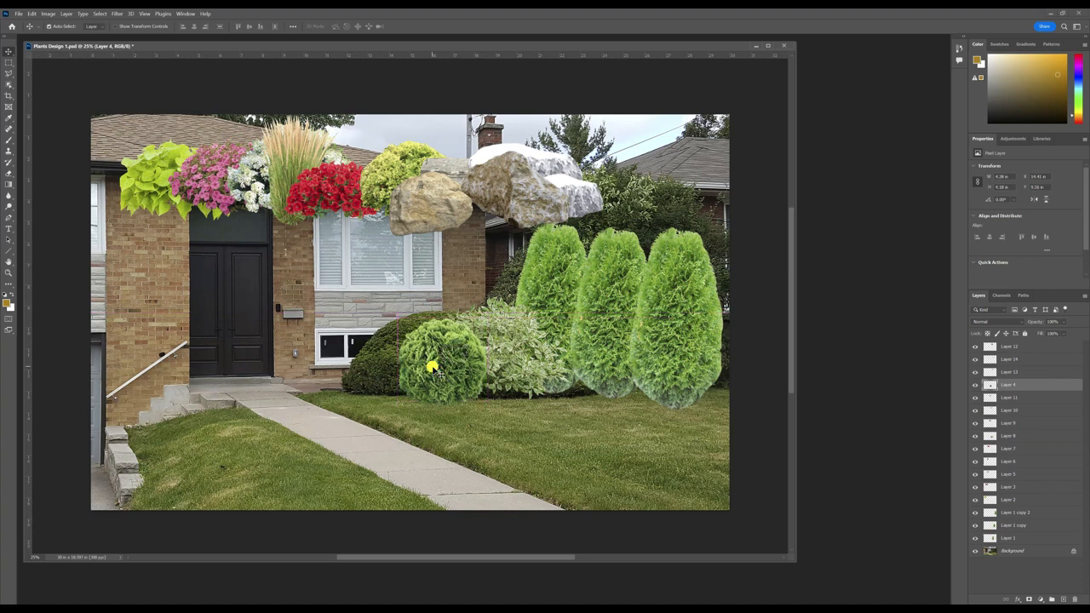
# Step: Shrink the round green shrub proportionally with Free Transform and keep it at the left edge of the variegated shrub
pyautogui.click(521, 348)
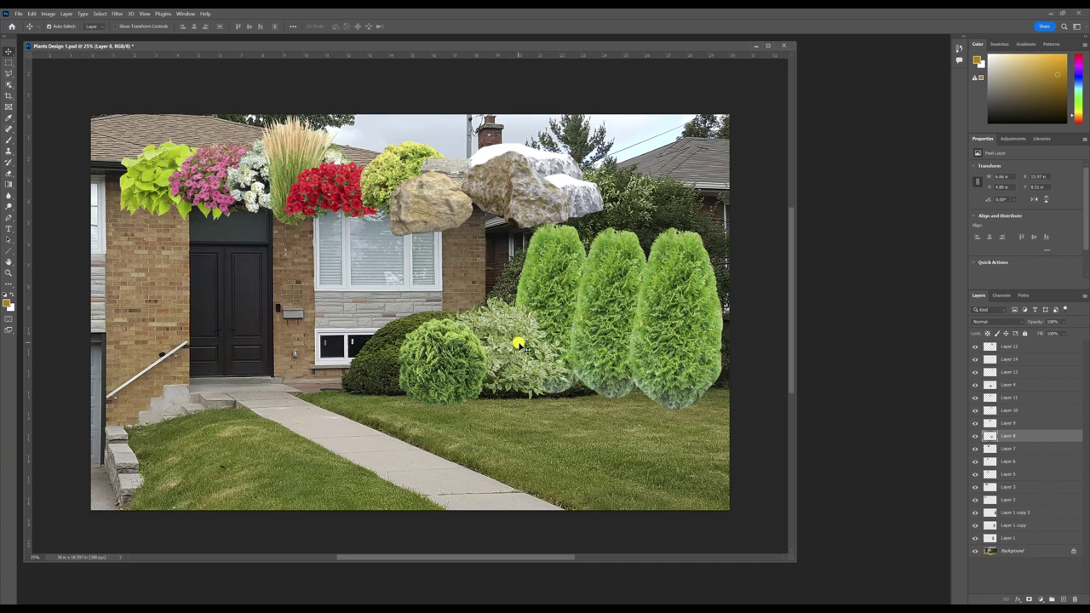
pyautogui.click(429, 364)
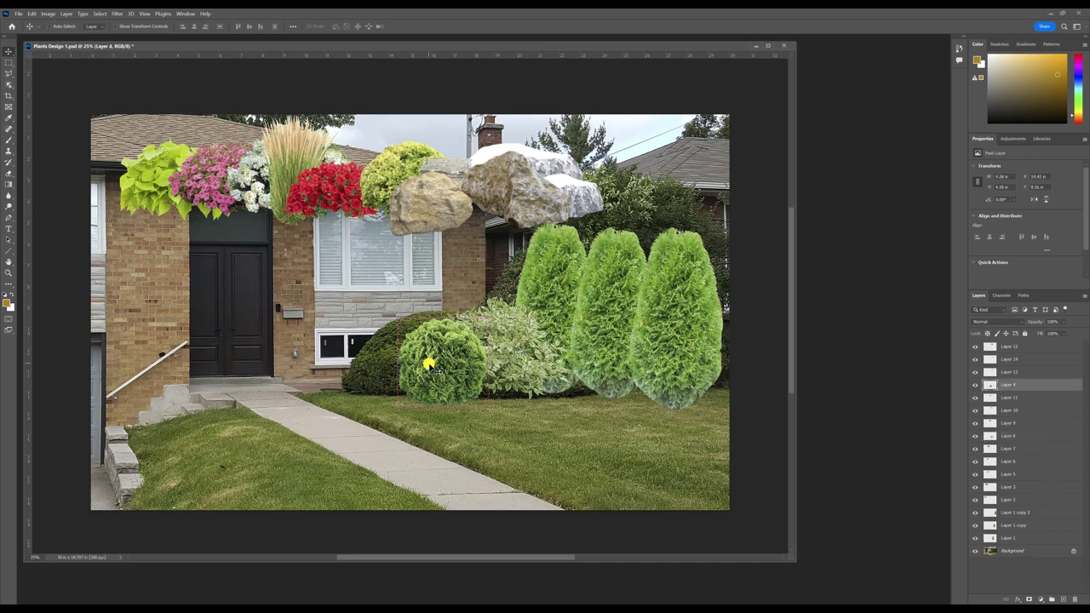
pyautogui.hotkey('ctrl', 't')
pyautogui.moveTo(485, 317); pyautogui.dragTo(446, 352)
pyautogui.press('Return')
# Step: Enlarge the variegated shrub proportionally toward the upper right with Free Transform
pyautogui.click(511, 348)
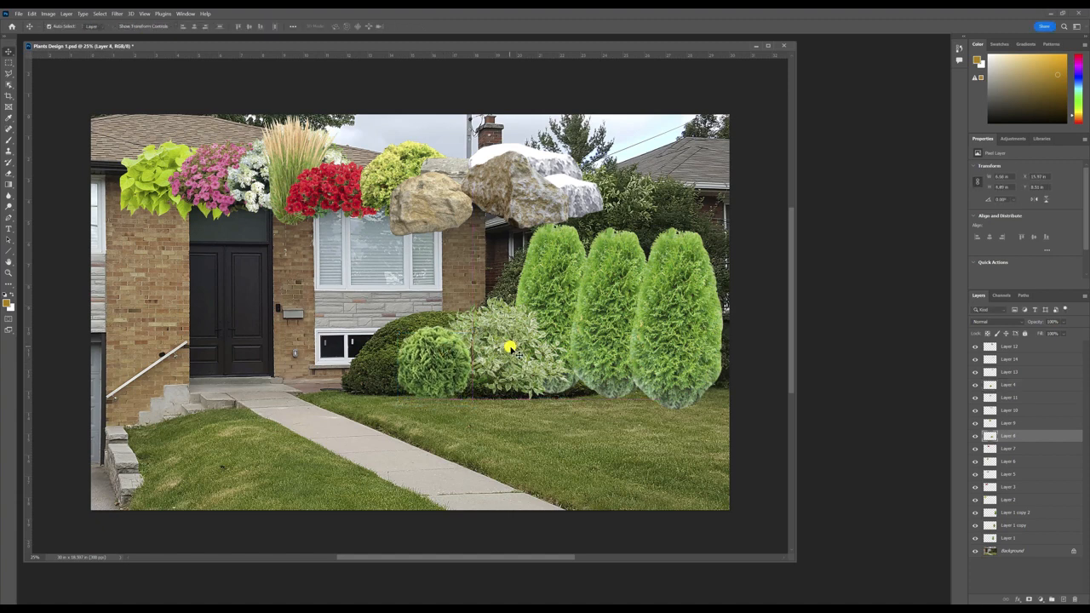
pyautogui.hotkey('ctrl', 't')
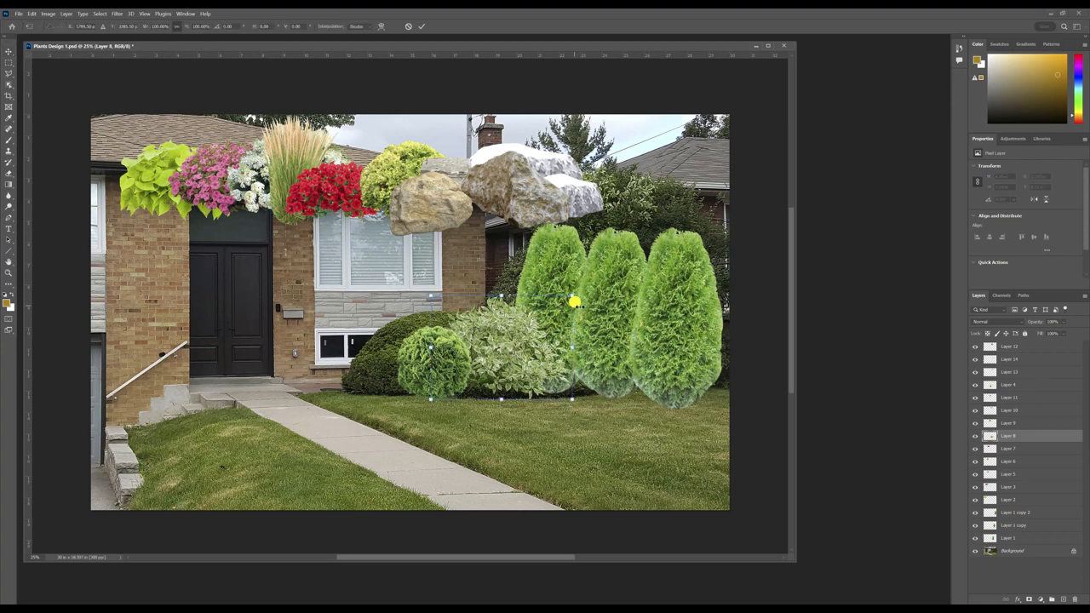
pyautogui.moveTo(573, 299); pyautogui.dragTo(591, 281)
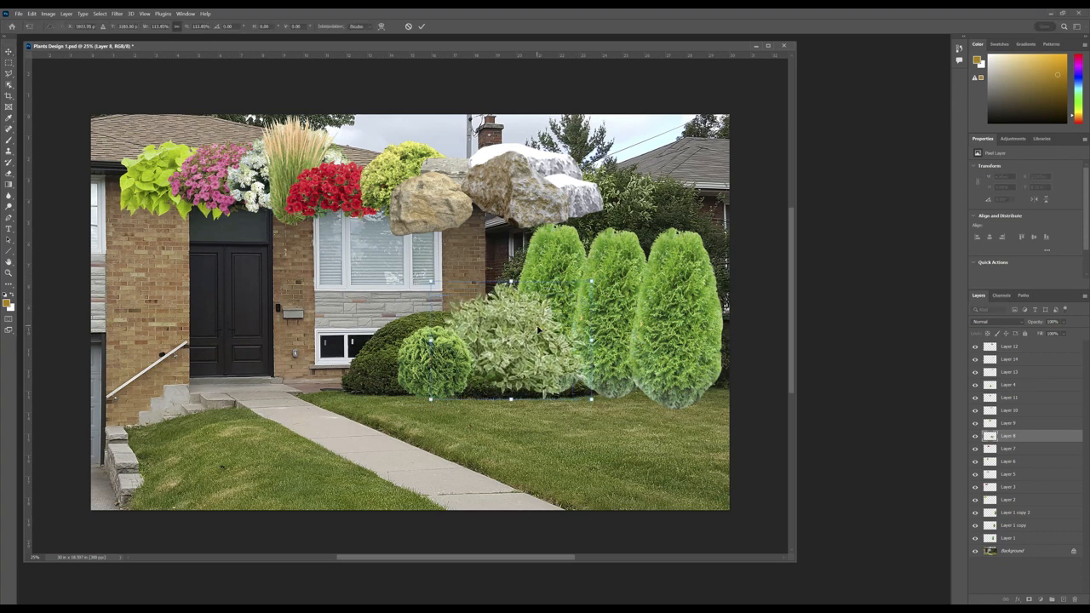
pyautogui.press('Return')
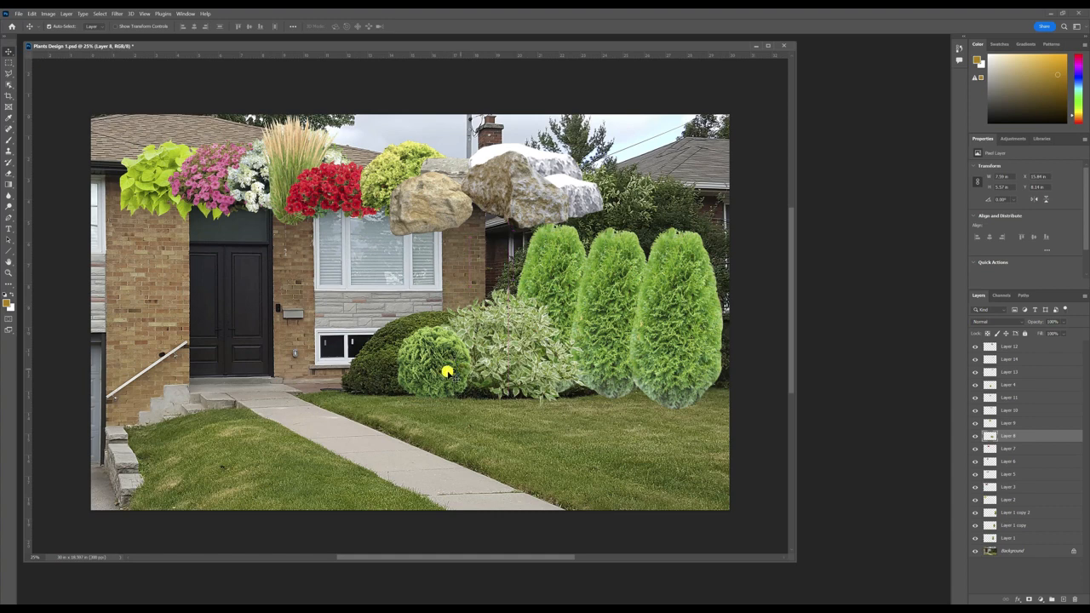
# Step: Enlarge the round green shrub slightly with Free Transform and fine-tune its position in front of the rounded bush
pyautogui.click(450, 377)
pyautogui.moveTo(450, 378); pyautogui.dragTo(448, 373)
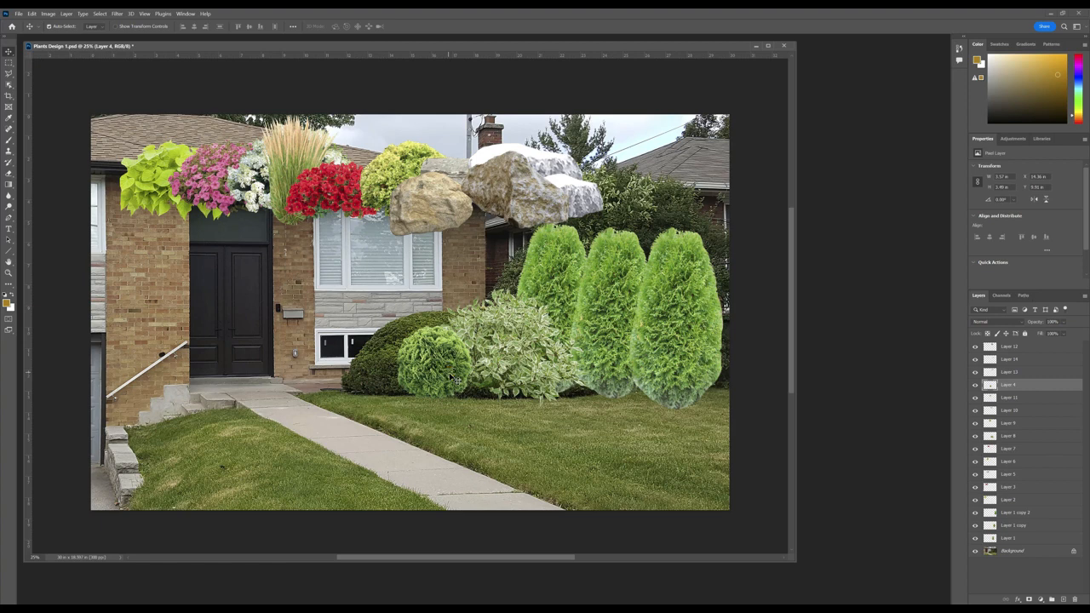
pyautogui.moveTo(451, 377); pyautogui.dragTo(450, 374)
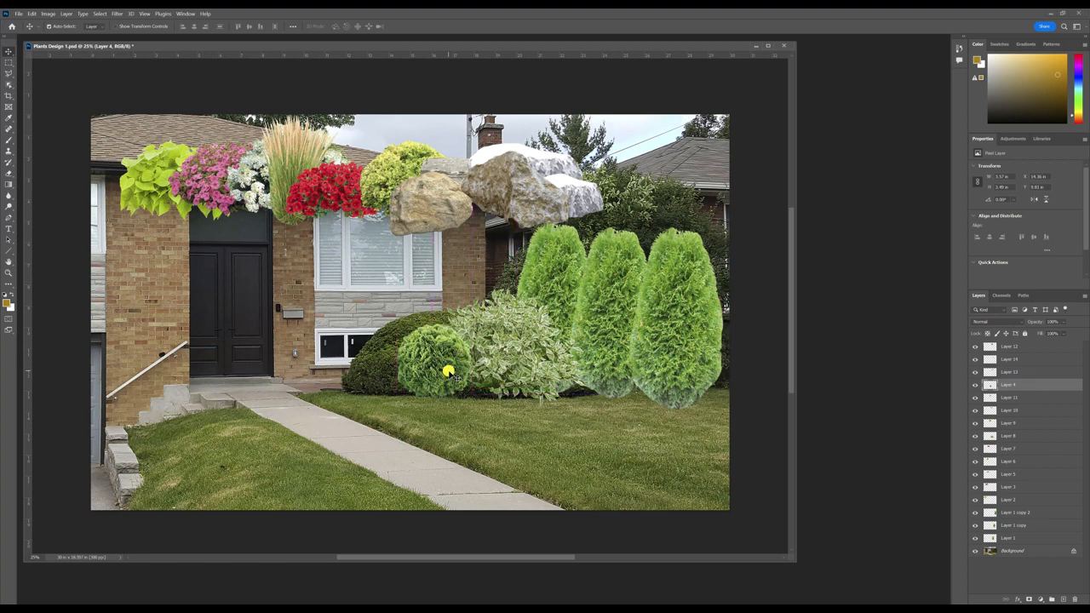
pyautogui.click(448, 372)
pyautogui.hotkey('ctrl', 't')
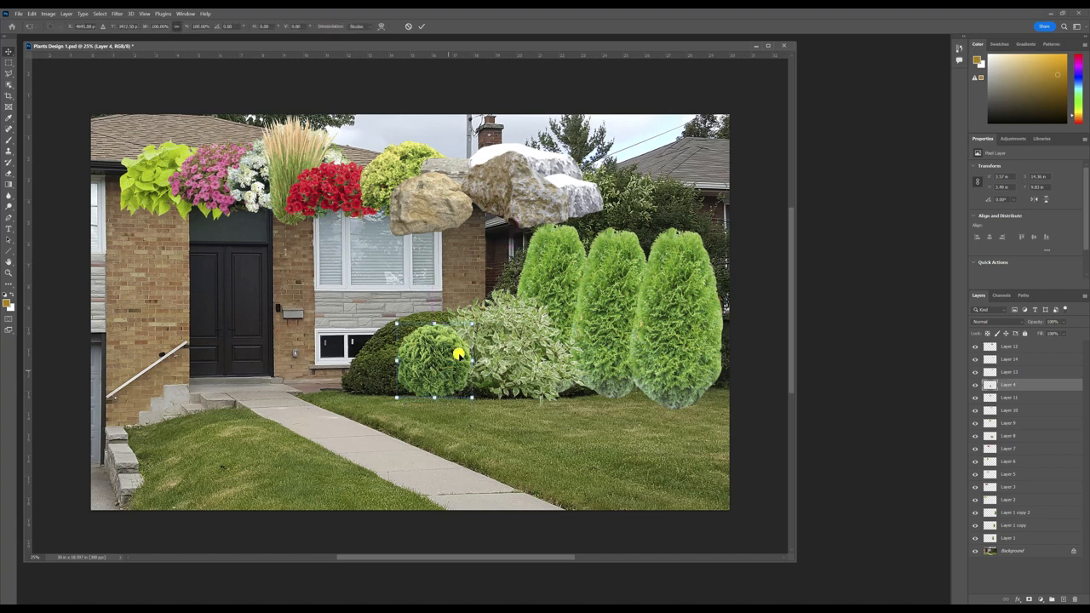
pyautogui.moveTo(472, 325); pyautogui.dragTo(453, 367)
pyautogui.press('Return')
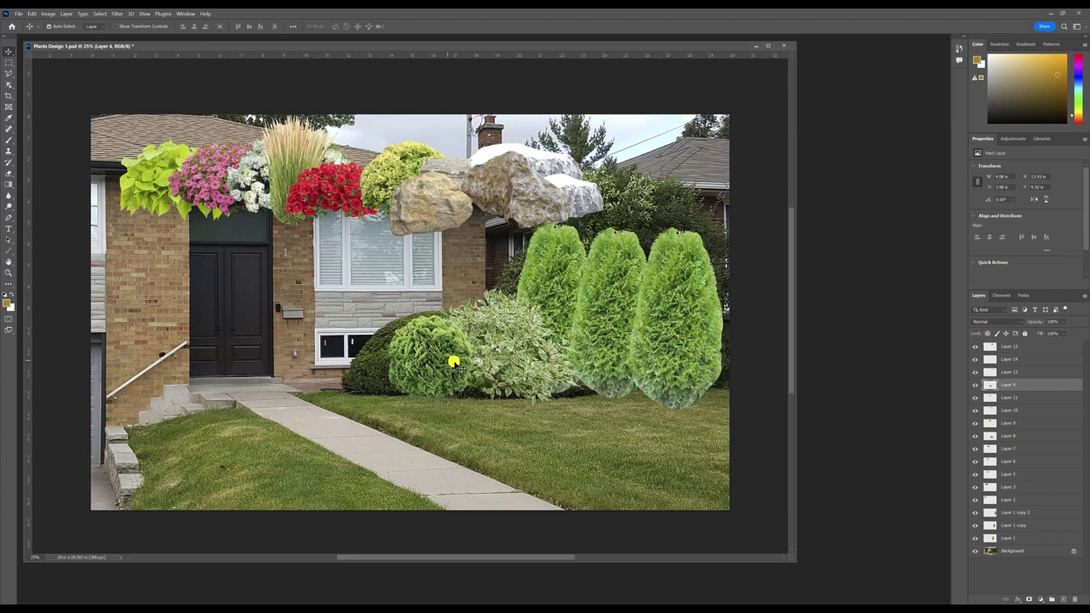
# Step: Move the yellow-green shrub to the left of the round green shrub and shrink it proportionally with Free Transform
pyautogui.click(390, 189)
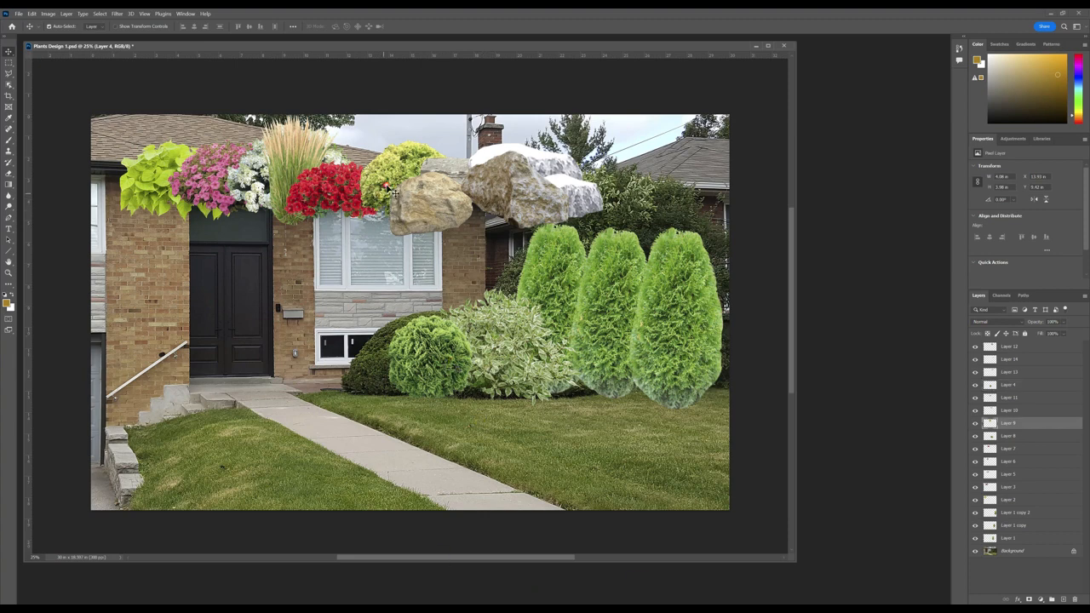
pyautogui.moveTo(387, 182); pyautogui.dragTo(356, 368)
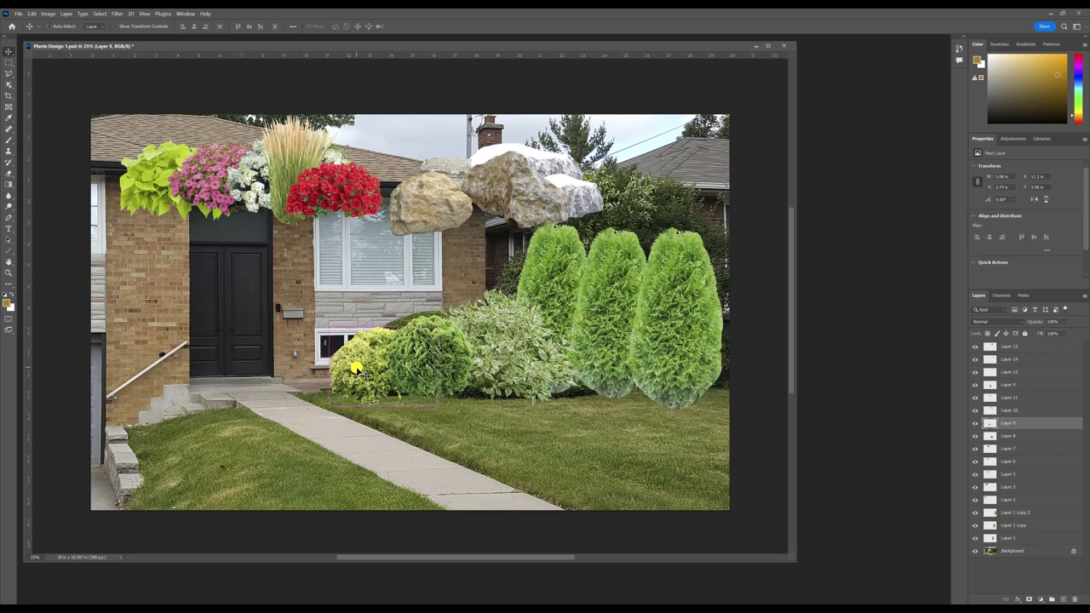
pyautogui.hotkey('ctrl', 't')
pyautogui.moveTo(438, 325); pyautogui.dragTo(406, 347)
pyautogui.moveTo(360, 383); pyautogui.dragTo(364, 390)
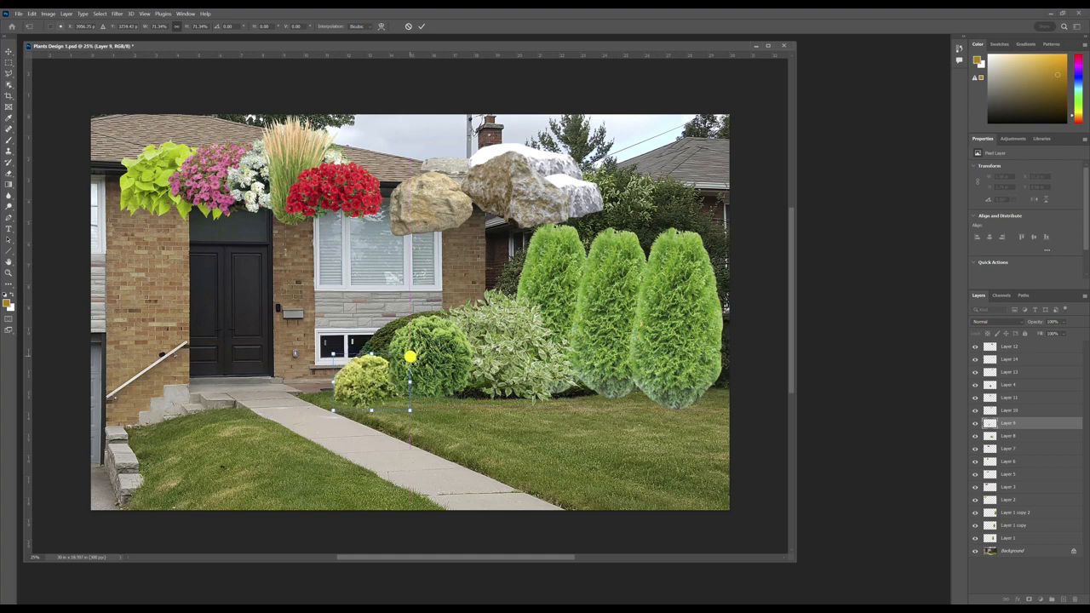
pyautogui.moveTo(411, 355); pyautogui.dragTo(376, 382)
pyautogui.press('Return')
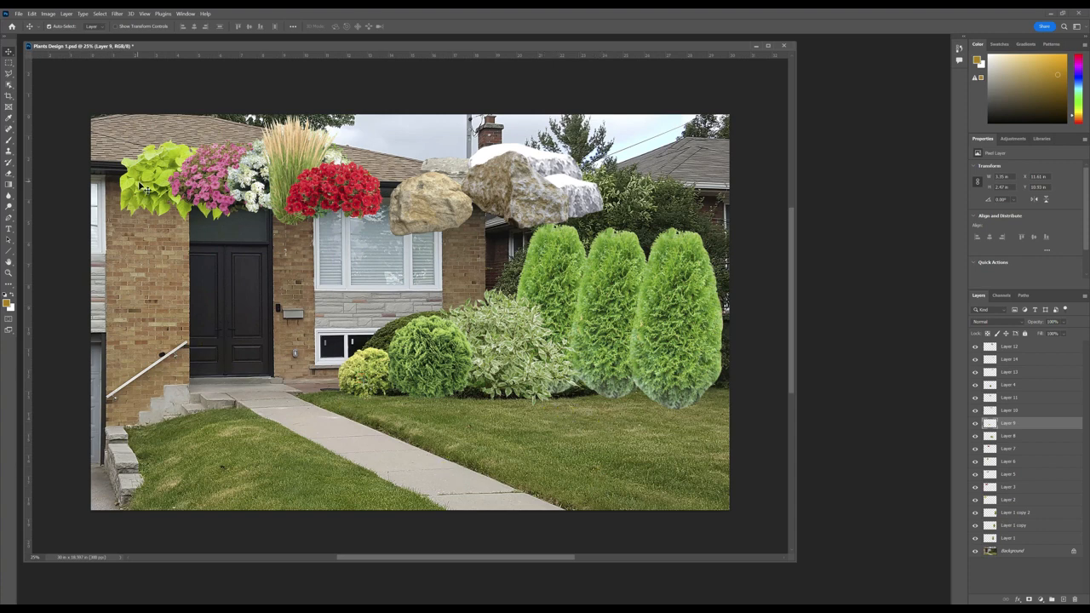
# Step: Move the lime-green foliage plant to the upper end of the walkway and raise Layer 2 above all other layers
pyautogui.moveTo(143, 186); pyautogui.dragTo(304, 414)
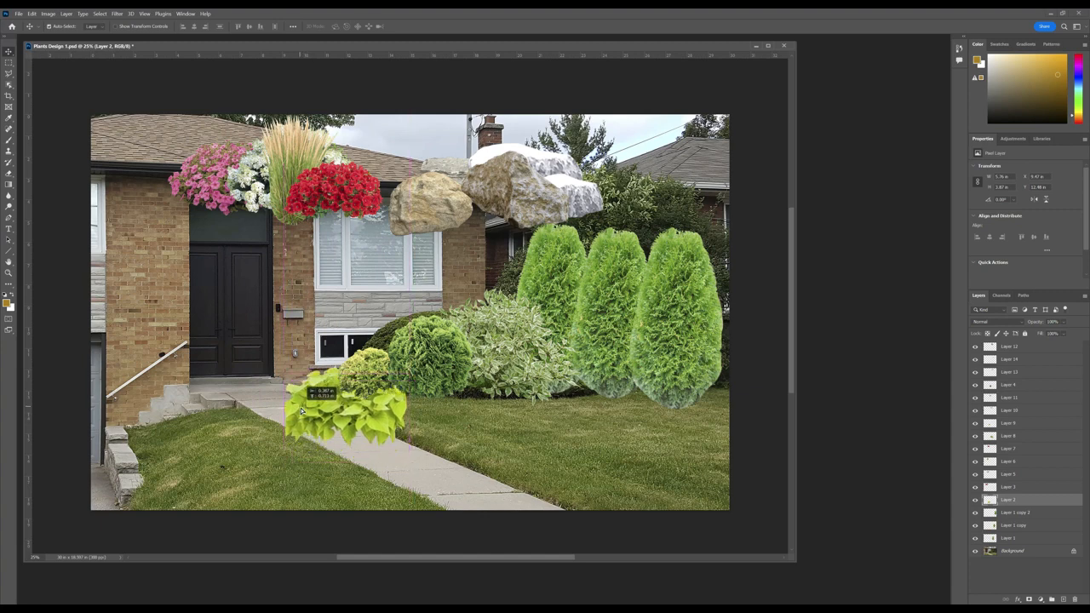
pyautogui.moveTo(1064, 499); pyautogui.dragTo(1064, 348)
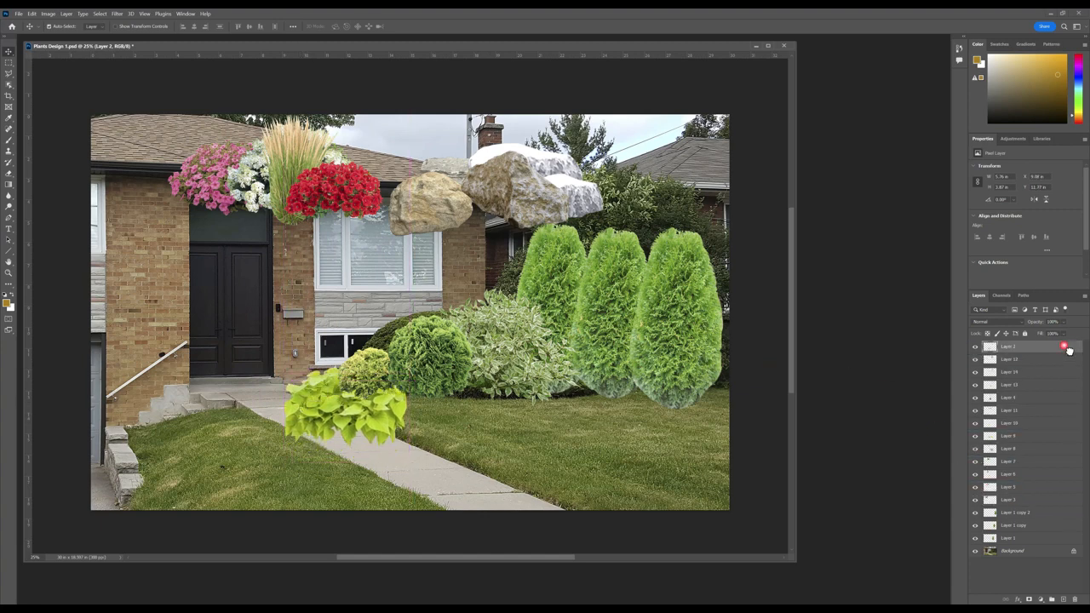
pyautogui.moveTo(321, 396); pyautogui.dragTo(327, 394)
# Step: Shrink the lime-green foliage plant to about 2 in wide with Free Transform and set it beside the walkway near the entrance
pyautogui.hotkey('ctrl', 't')
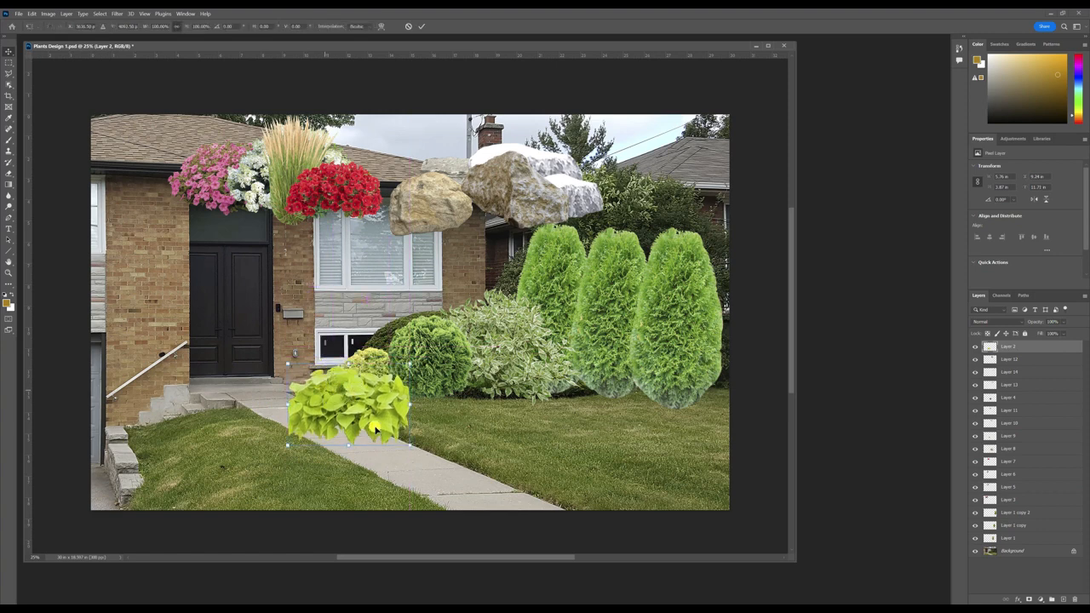
pyautogui.moveTo(408, 444); pyautogui.dragTo(333, 405)
pyautogui.moveTo(323, 385); pyautogui.dragTo(321, 400)
pyautogui.moveTo(334, 411); pyautogui.dragTo(316, 400)
pyautogui.press('Return')
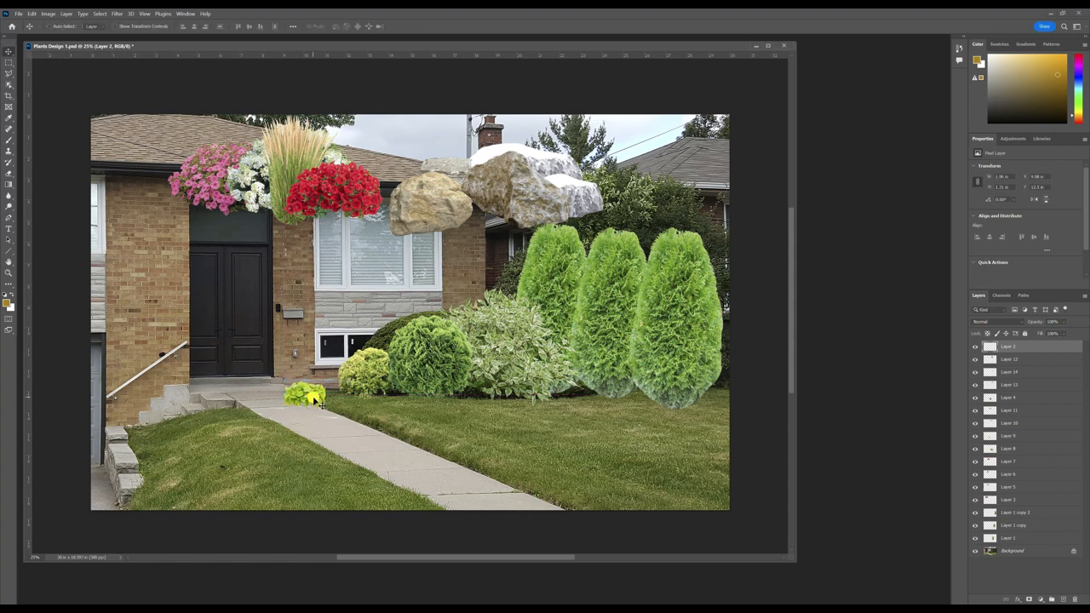
# Step: Duplicate the small lime-green plant twice and line up the copies along the walkway edge
pyautogui.hotkey('ctrl', 'j')
pyautogui.moveTo(320, 401)
pyautogui.mouseDown()
pyautogui.moveTo(345, 401)
pyautogui.moveTo(322, 404)
pyautogui.mouseUp()
pyautogui.moveTo(335, 406)
pyautogui.mouseDown()
pyautogui.moveTo(361, 414)
pyautogui.moveTo(314, 401)
pyautogui.moveTo(337, 415)
pyautogui.moveTo(375, 409)
pyautogui.moveTo(346, 408)
pyautogui.mouseUp()
pyautogui.hotkey('ctrl', 't')
pyautogui.press('Return')
pyautogui.click(309, 393)
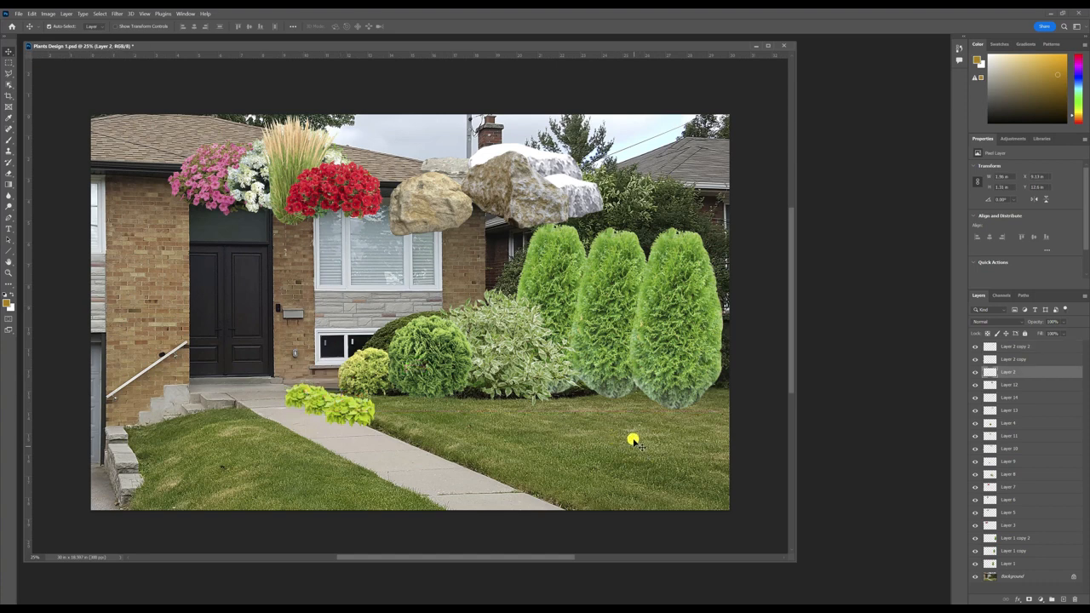
# Step: Nudge the left cedar slightly down and left and the right cedar slightly upward
pyautogui.click(564, 298)
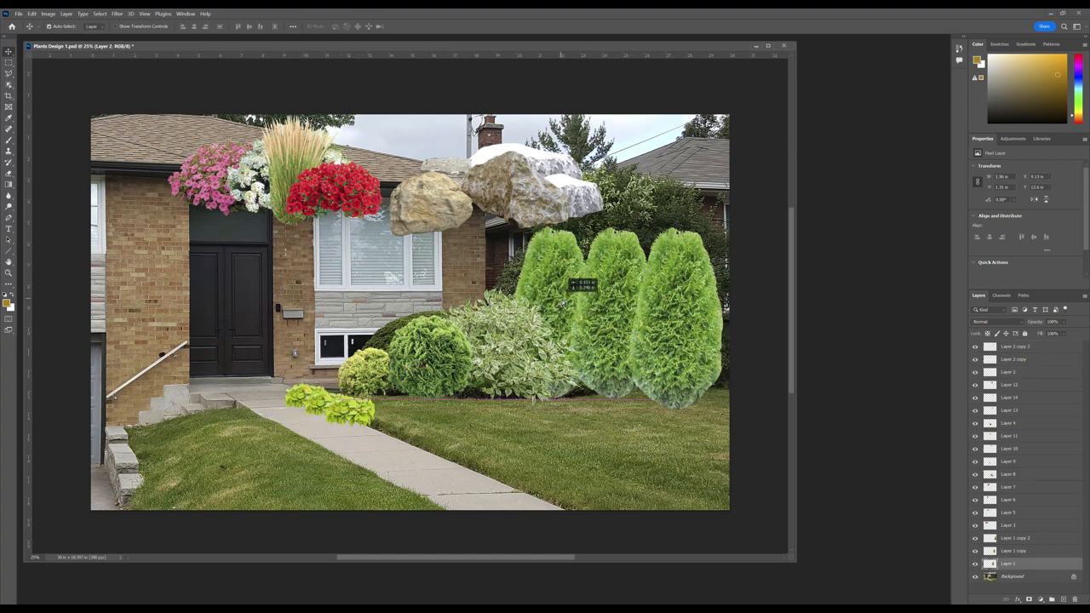
pyautogui.moveTo(676, 328); pyautogui.dragTo(676, 328)
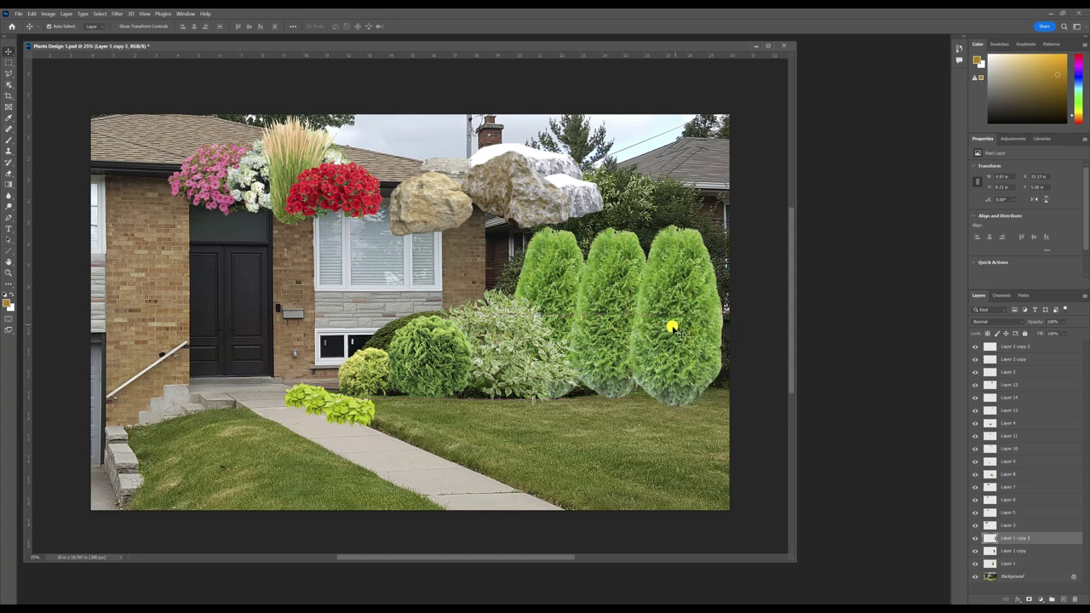
# Step: Move the pink flowers to the ground in front of the round green shrub and raise Layer 3 above all other layers
pyautogui.click(219, 173)
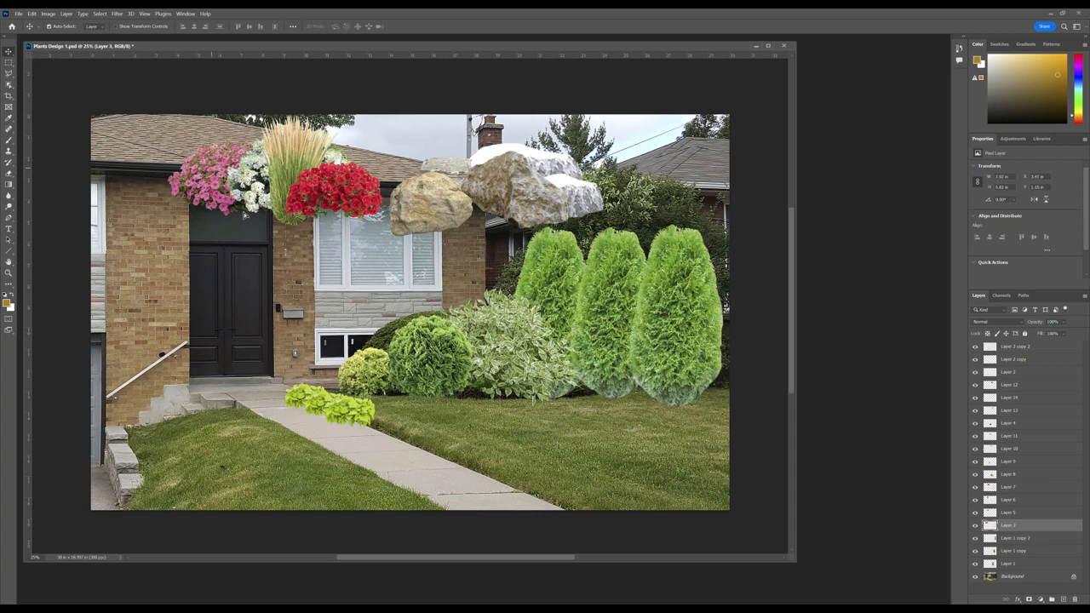
pyautogui.moveTo(244, 215); pyautogui.dragTo(431, 458)
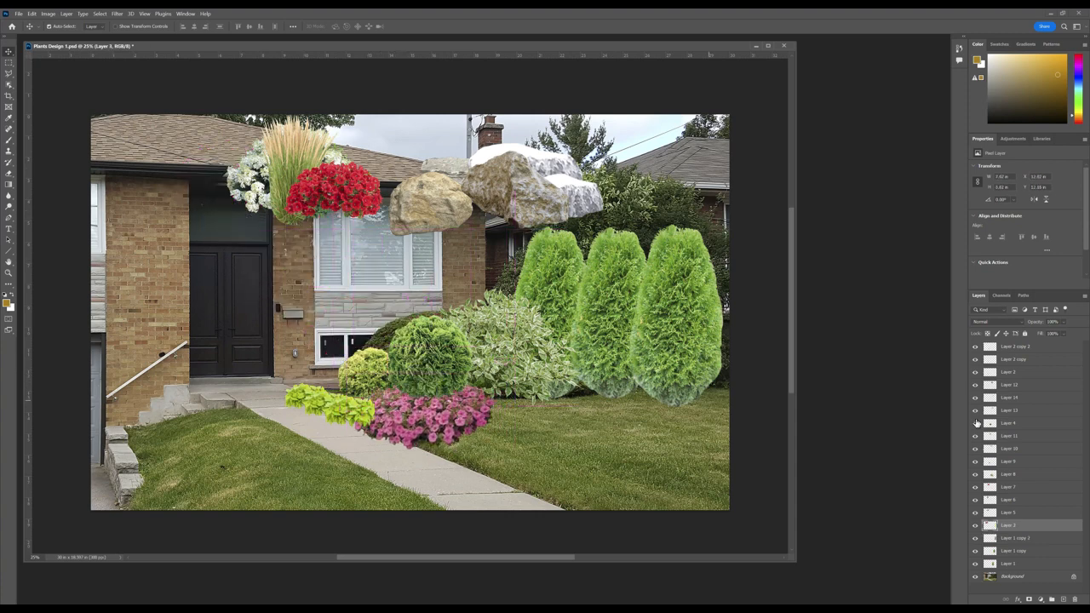
pyautogui.click(1053, 529)
pyautogui.moveTo(1057, 530); pyautogui.dragTo(1053, 347)
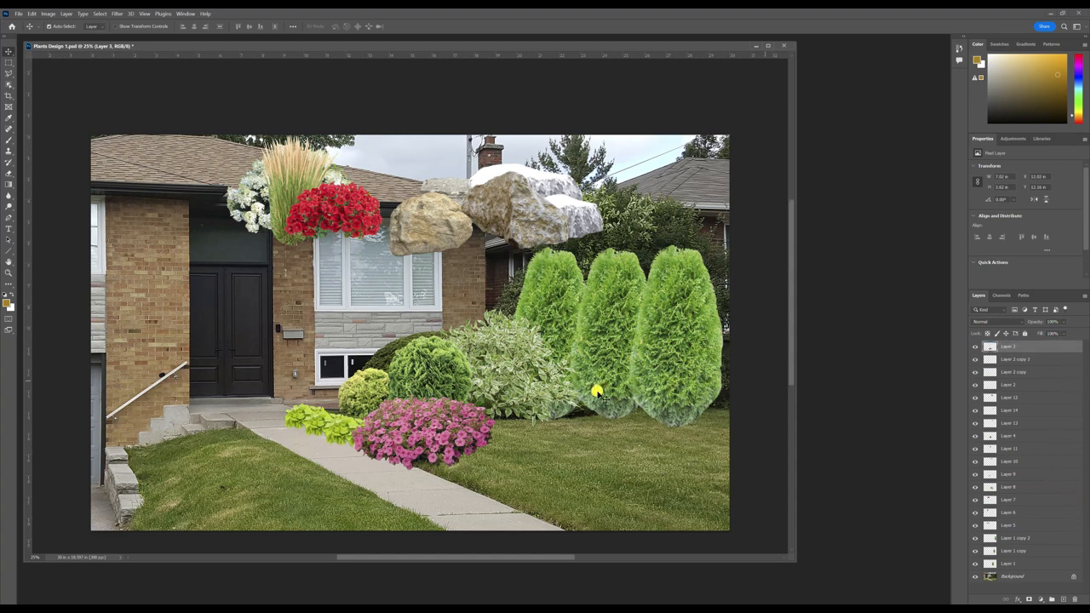
# Step: Shrink the pink flowers proportionally with Free Transform and place them at the end of the lime-green plant row
pyautogui.moveTo(444, 424); pyautogui.dragTo(451, 431)
pyautogui.hotkey('ctrl', 't')
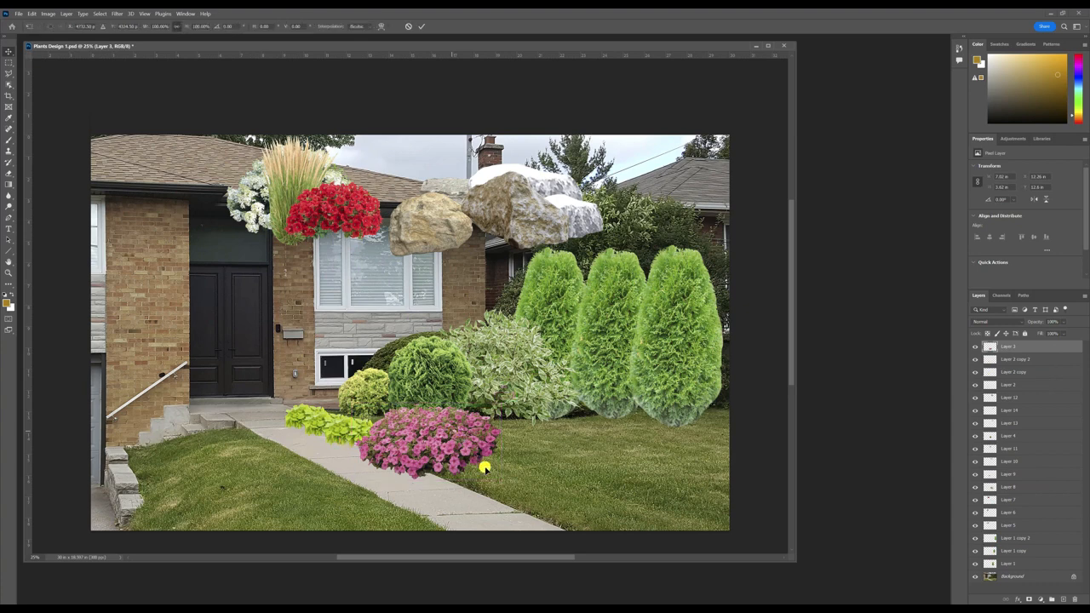
pyautogui.moveTo(498, 478); pyautogui.dragTo(433, 449)
pyautogui.press('Return')
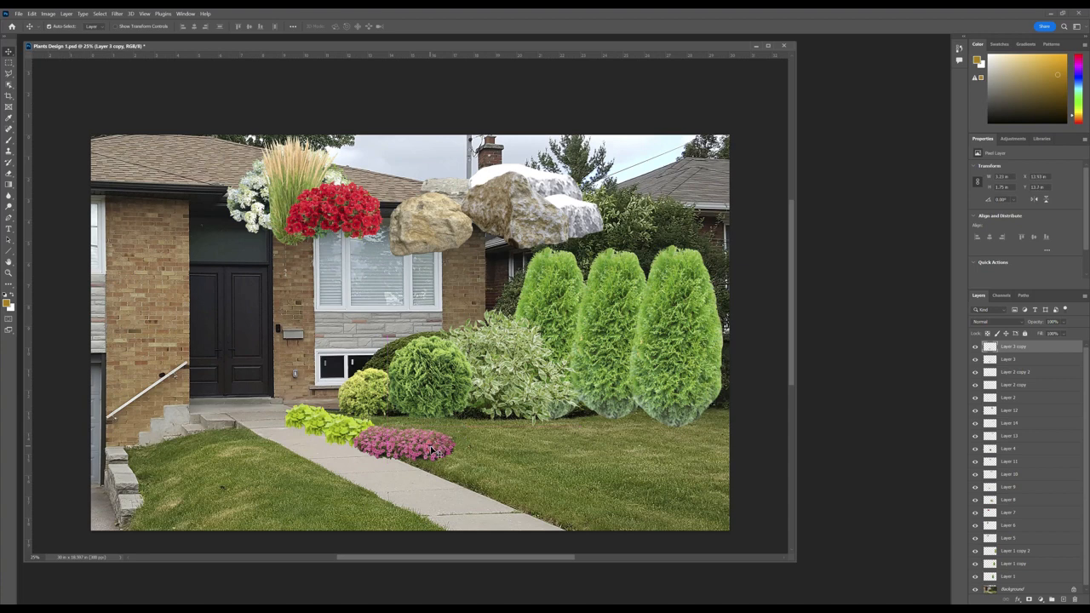
# Step: Arrange copies of the small pink flowers into a fuller patch along the walkway edge
pyautogui.moveTo(430, 446)
pyautogui.mouseDown()
pyautogui.moveTo(420, 462)
pyautogui.moveTo(440, 443)
pyautogui.mouseUp()
pyautogui.moveTo(418, 461); pyautogui.dragTo(416, 460)
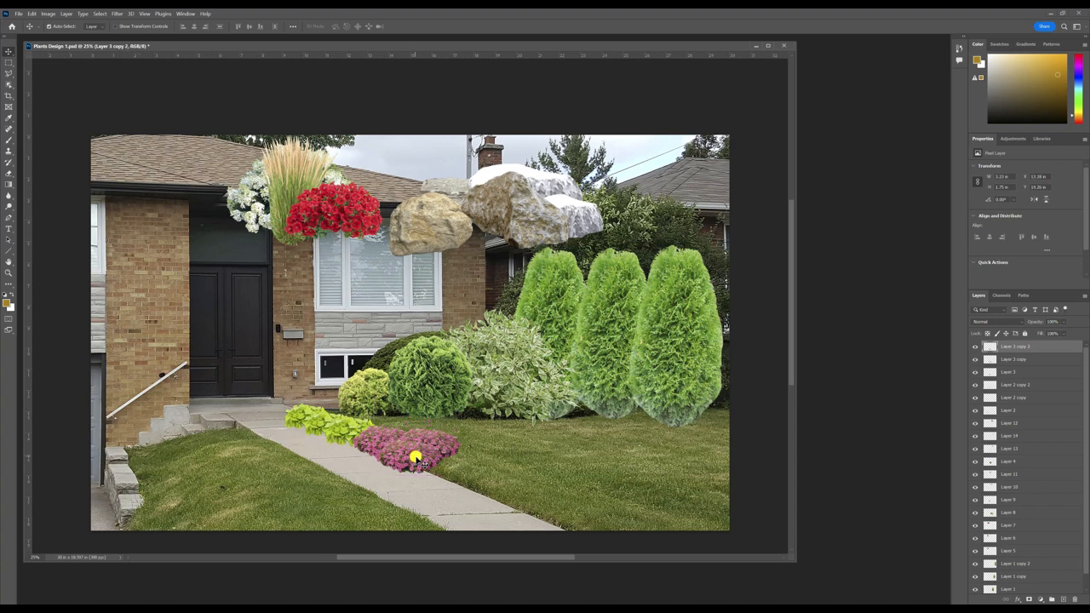
pyautogui.click(540, 462)
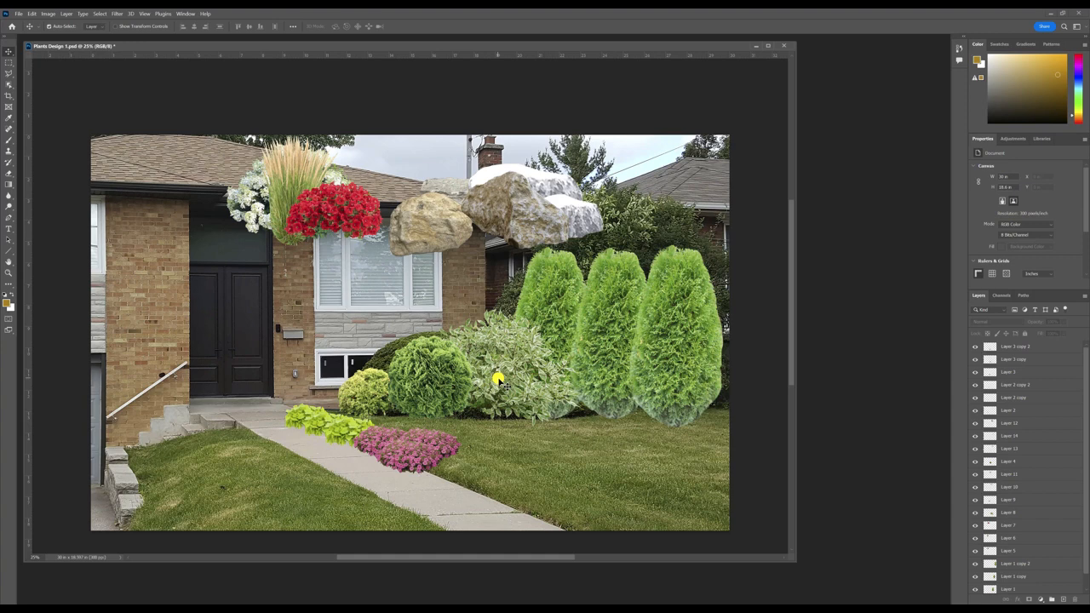
# Step: Duplicate the yellow-green shrub, place the copy between the variegated shrub and the cedars, and nudge the round green shrub right
pyautogui.click(372, 393)
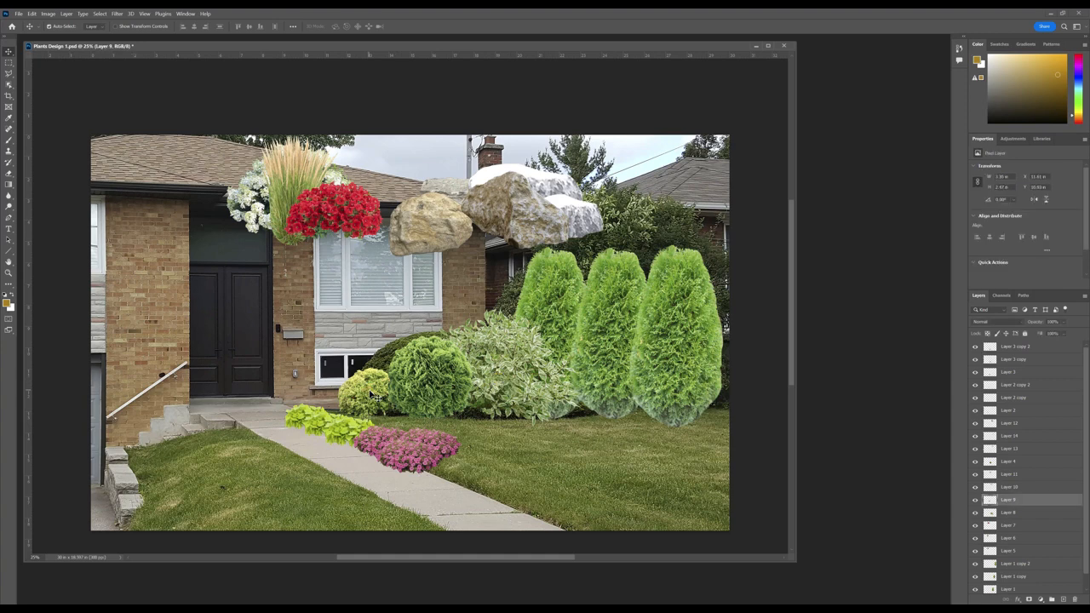
pyautogui.hotkey('ctrl', 'j')
pyautogui.moveTo(365, 390); pyautogui.dragTo(555, 400)
pyautogui.moveTo(429, 387); pyautogui.dragTo(374, 396)
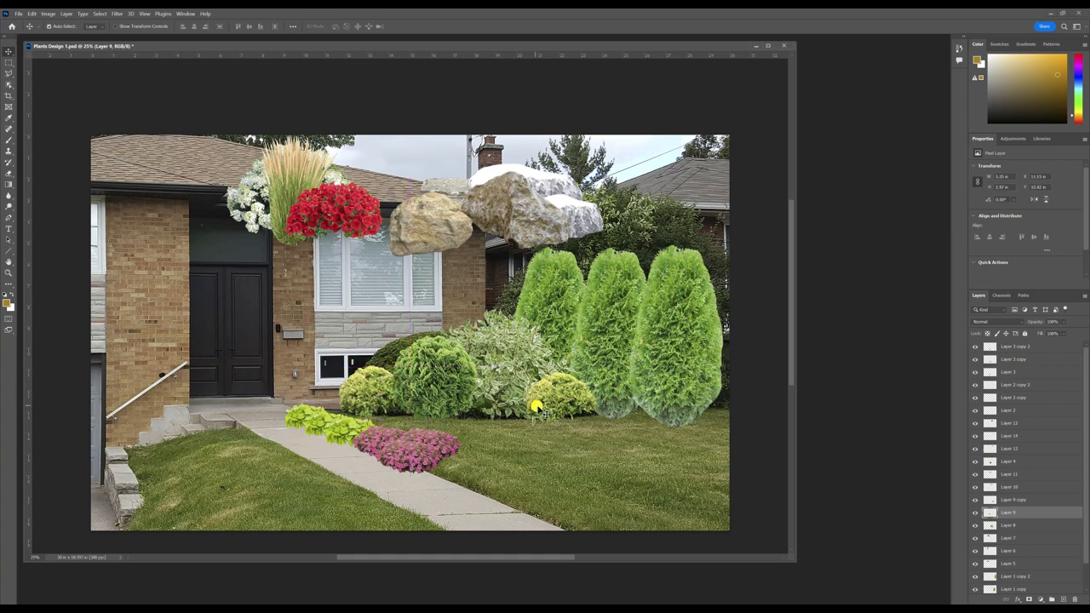
pyautogui.moveTo(539, 407); pyautogui.dragTo(549, 409)
# Step: Enlarge the copied yellow-green shrub to about 4 in wide with Free Transform and fine-tune the positions of both yellow-green shrubs
pyautogui.hotkey('ctrl', 't')
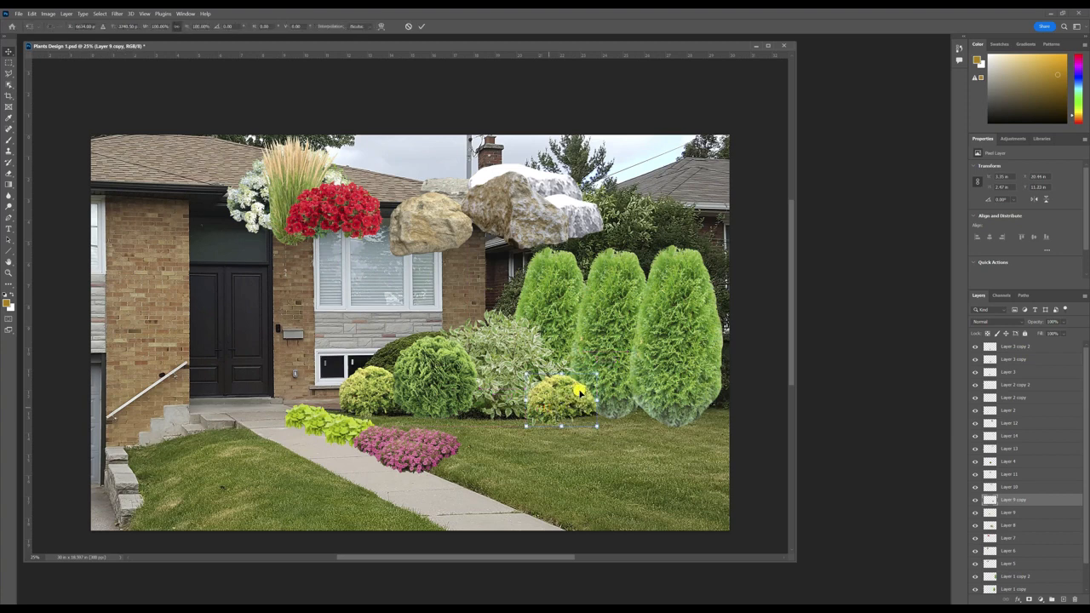
pyautogui.moveTo(594, 372); pyautogui.dragTo(610, 363)
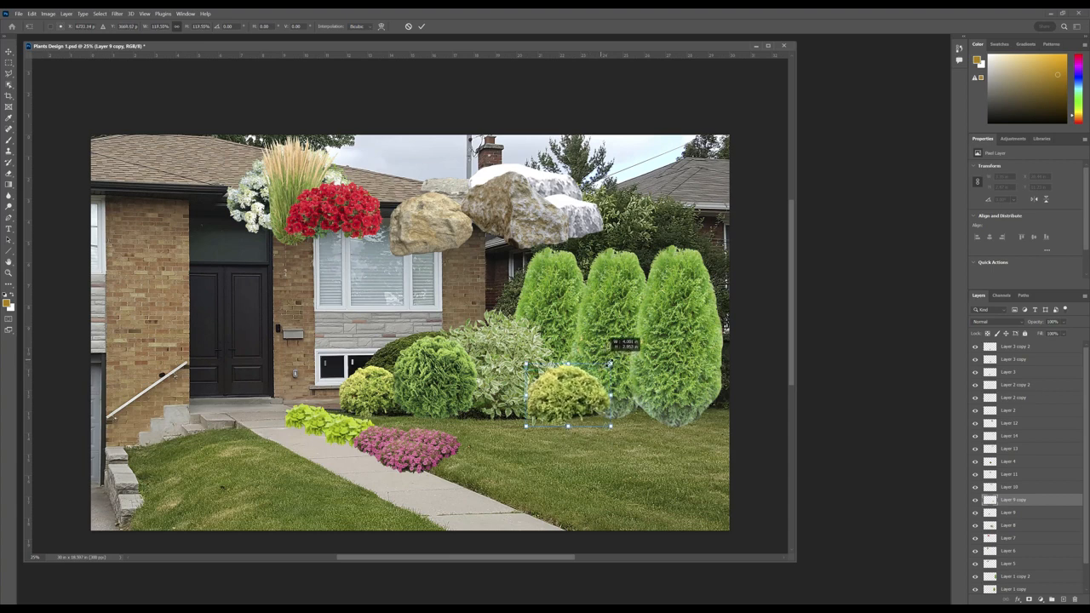
pyautogui.press('Return')
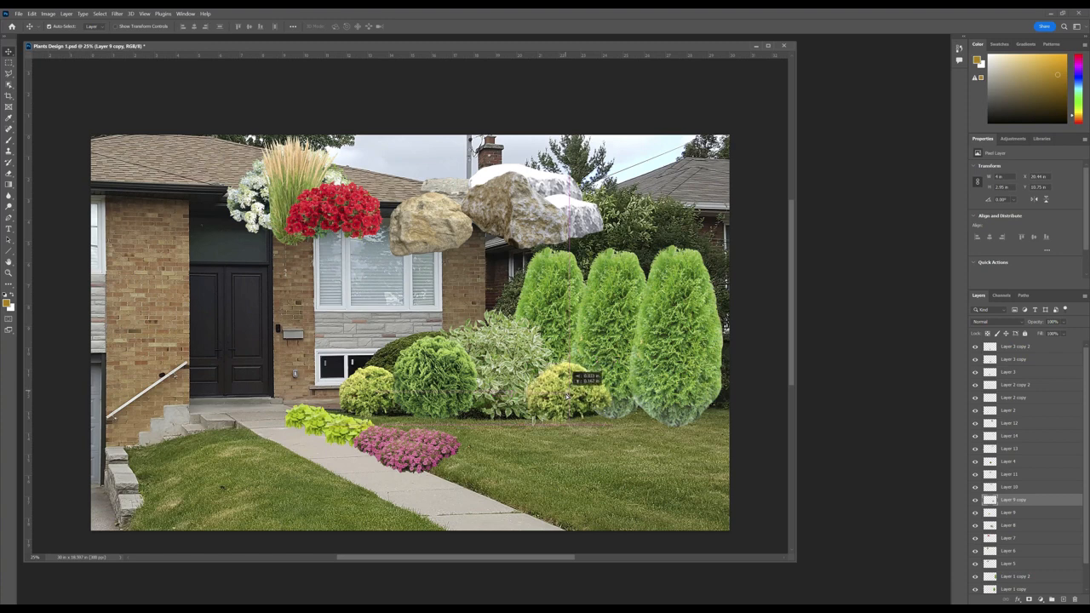
pyautogui.moveTo(371, 394); pyautogui.dragTo(368, 397)
pyautogui.click(562, 408)
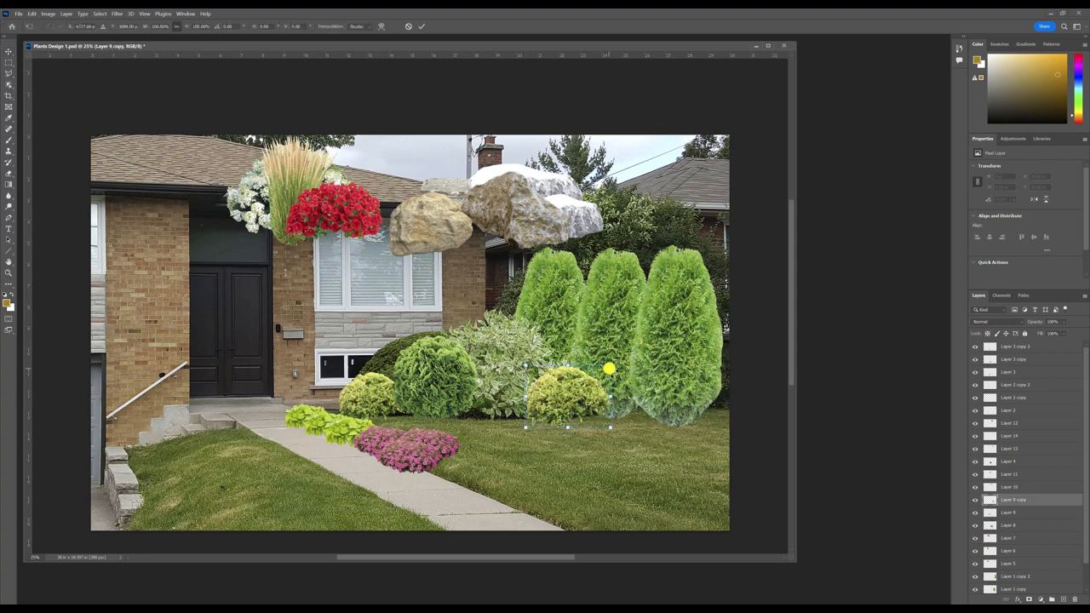
pyautogui.hotkey('ctrl', 't')
pyautogui.press('Return')
pyautogui.moveTo(585, 396); pyautogui.dragTo(574, 407)
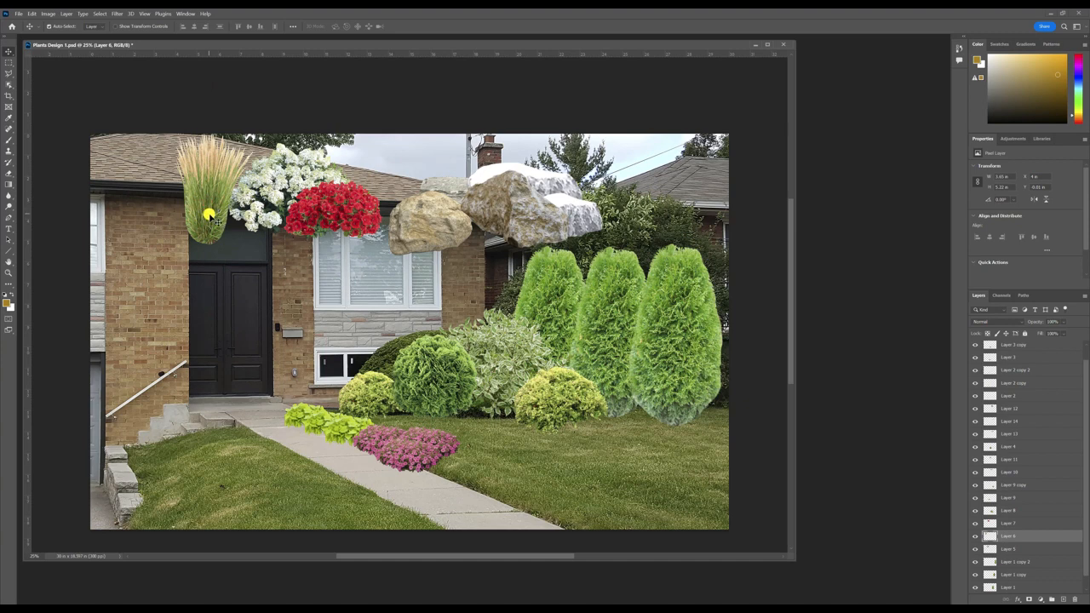
# Step: Move the ornamental grass onto the lawn beside the entrance steps and shrink it to about 3 in wide with Free Transform
pyautogui.moveTo(209, 214); pyautogui.dragTo(220, 439)
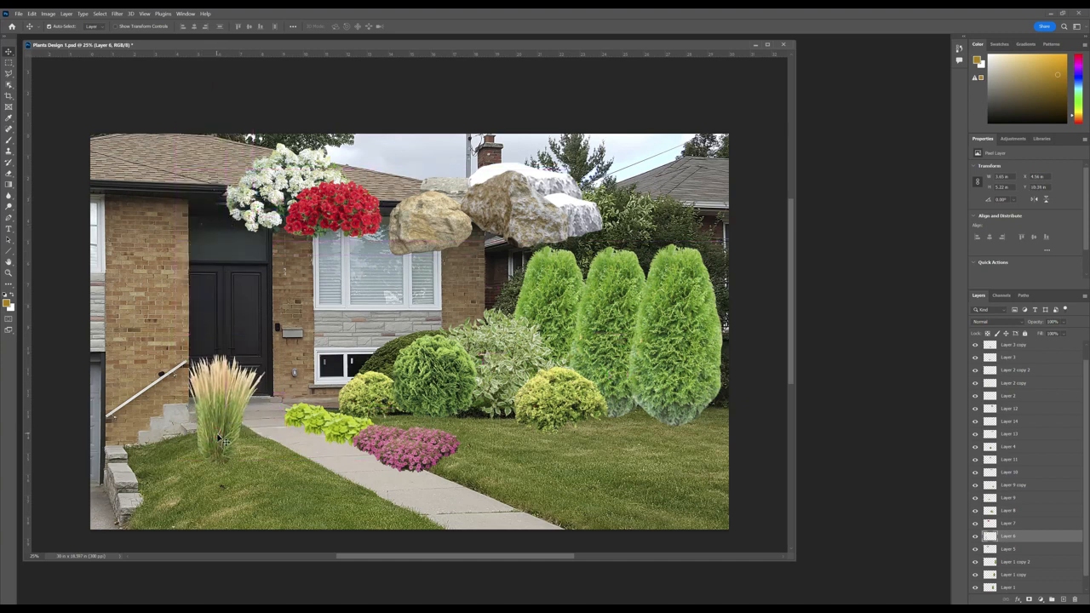
pyautogui.hotkey('ctrl', 't')
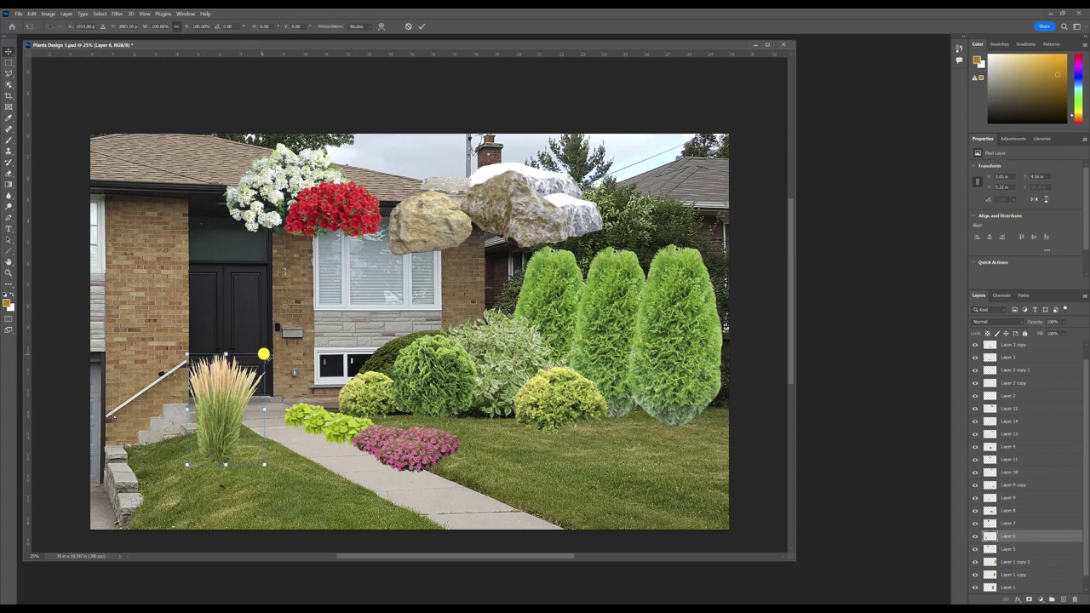
pyautogui.moveTo(262, 354); pyautogui.dragTo(233, 397)
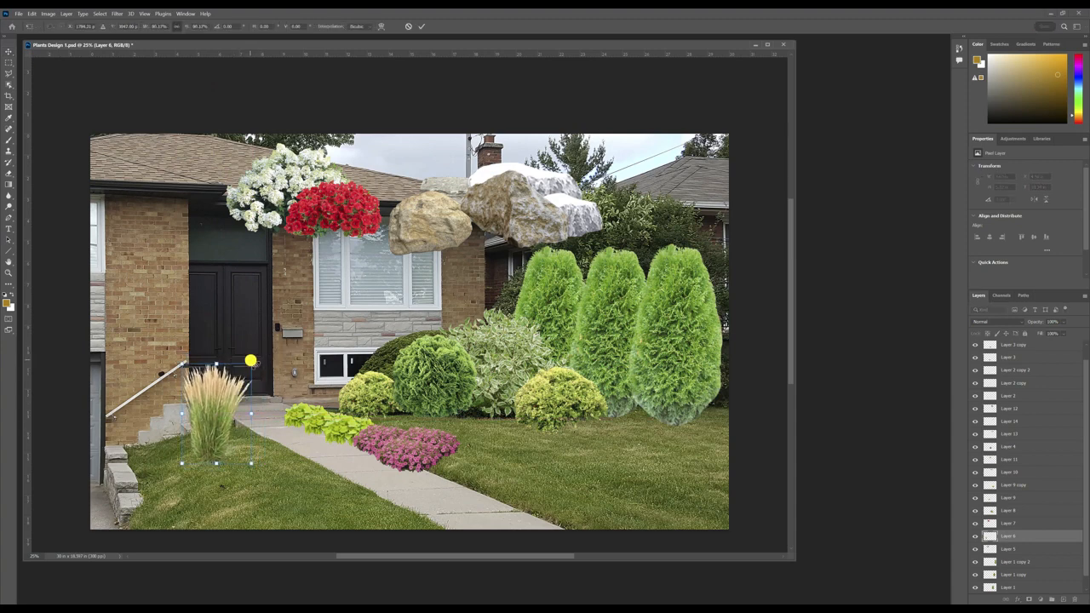
pyautogui.moveTo(251, 361); pyautogui.dragTo(246, 373)
pyautogui.press('Return')
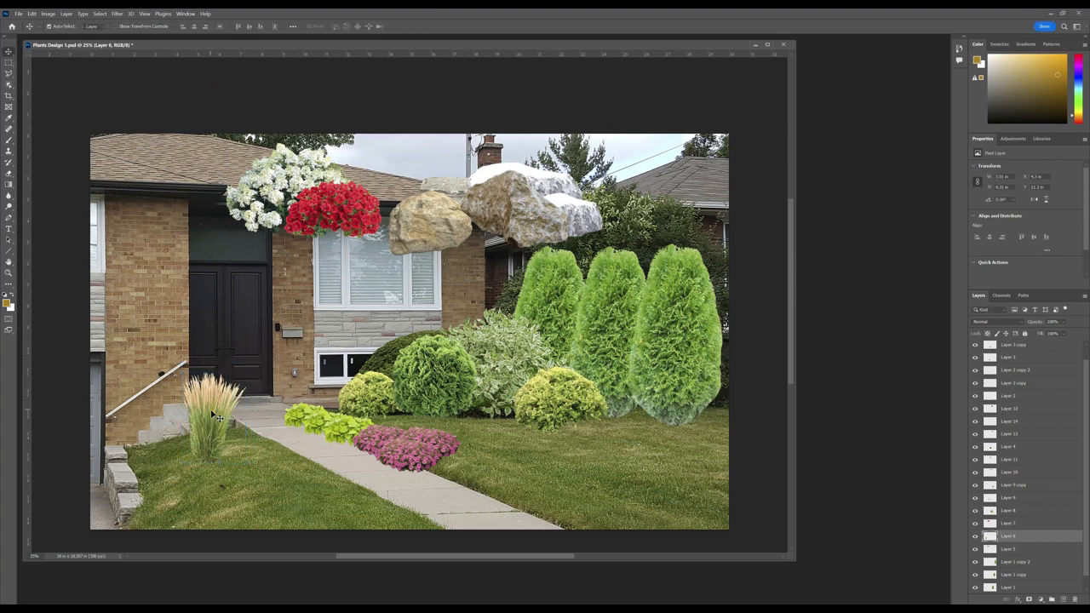
pyautogui.moveTo(217, 409); pyautogui.dragTo(214, 403)
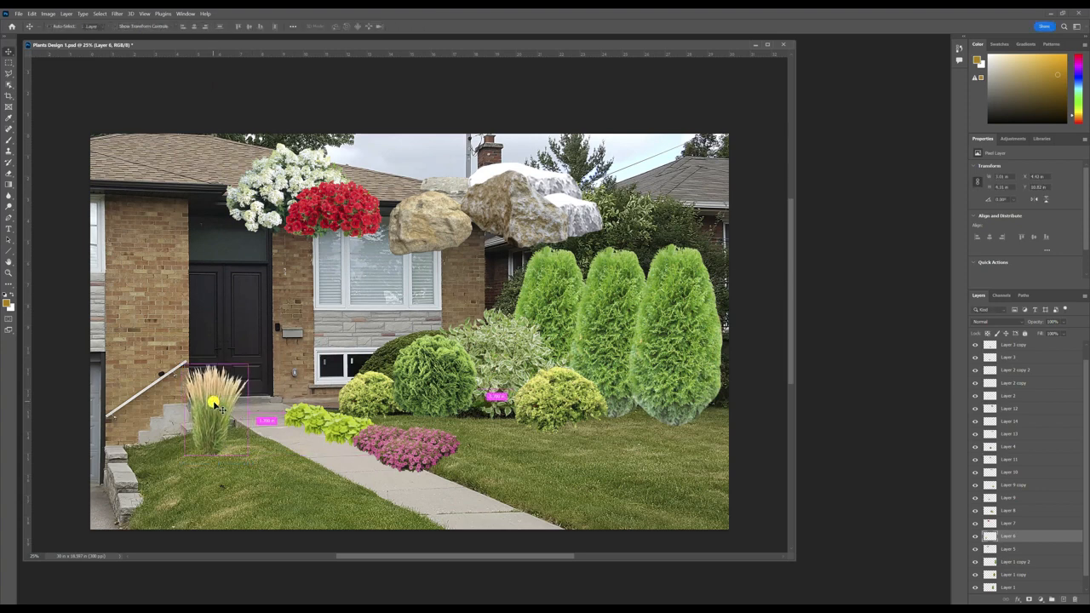
# Step: Duplicate the ornamental grass several times and arrange the copies as an overlapping cluster beside the entrance steps
pyautogui.hotkey('ctrl', 'j')
pyautogui.hotkey('ctrl', 'j')
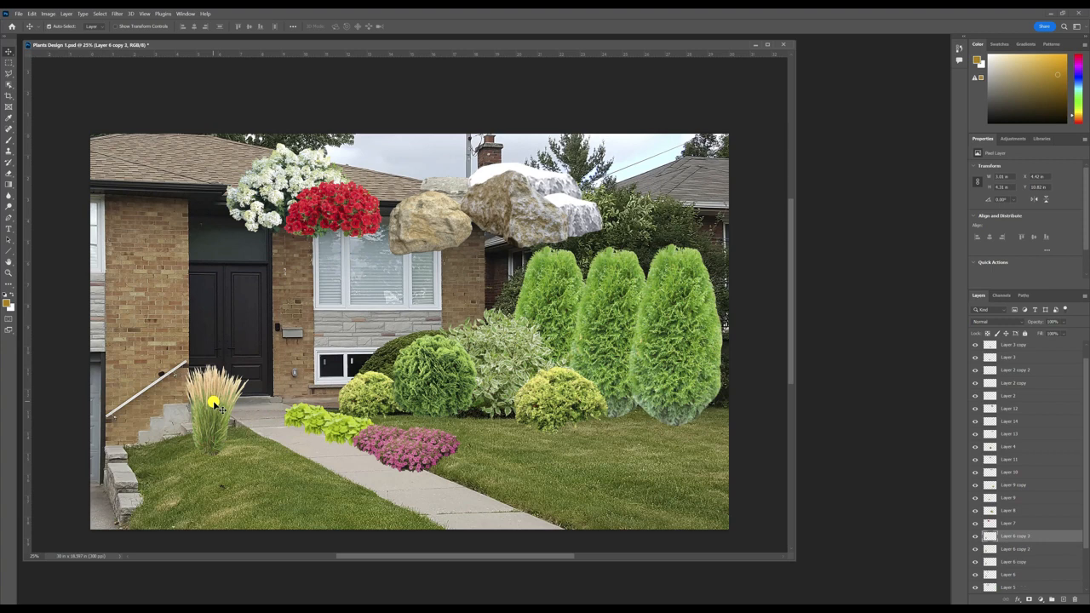
pyautogui.moveTo(205, 402); pyautogui.dragTo(231, 425)
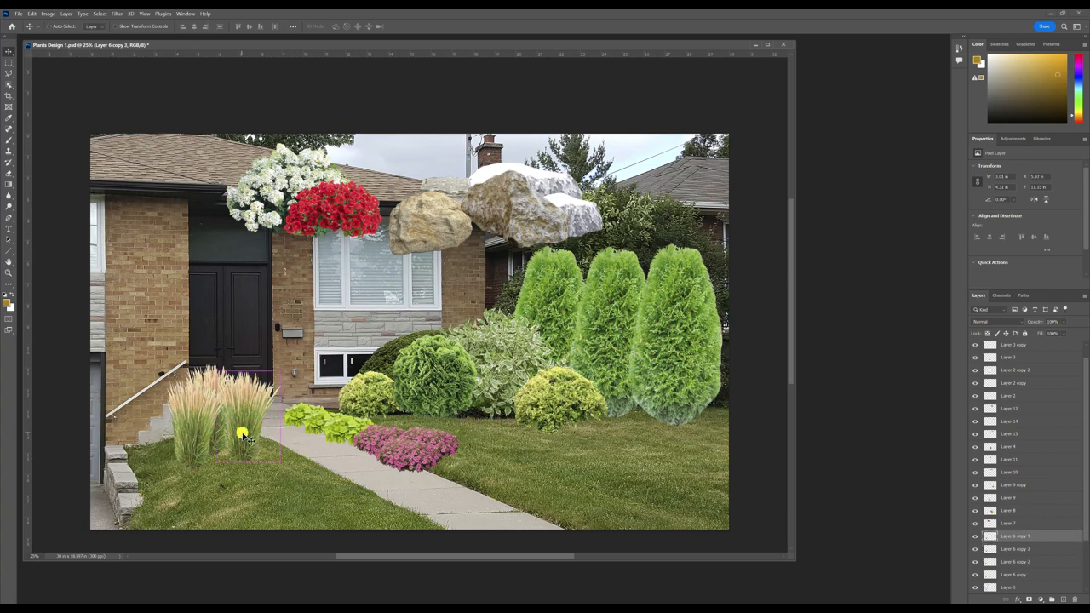
pyautogui.moveTo(244, 437); pyautogui.dragTo(267, 431)
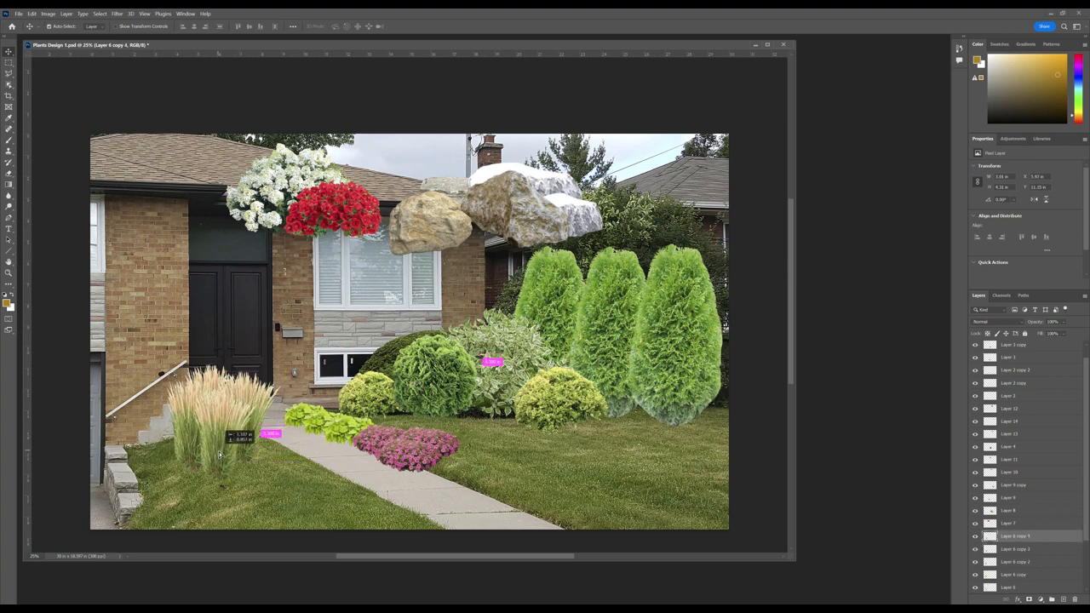
pyautogui.moveTo(178, 446); pyautogui.dragTo(177, 449)
# Step: Enlarge the front ornamental grass clump to about 3.3 in wide with Free Transform and shift it slightly within the cluster
pyautogui.click(217, 458)
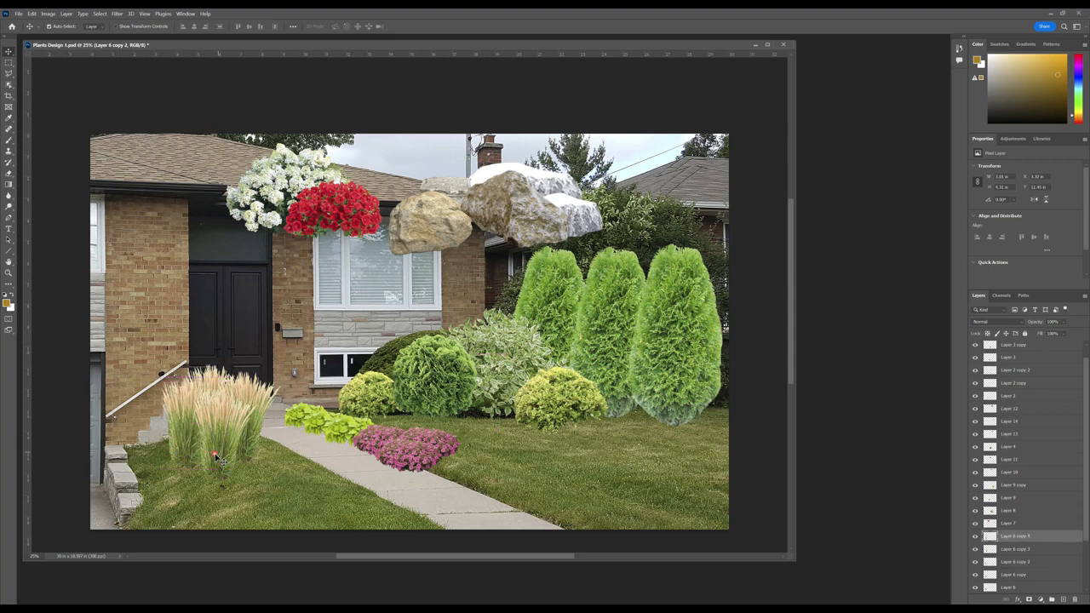
pyautogui.hotkey('ctrl', 't')
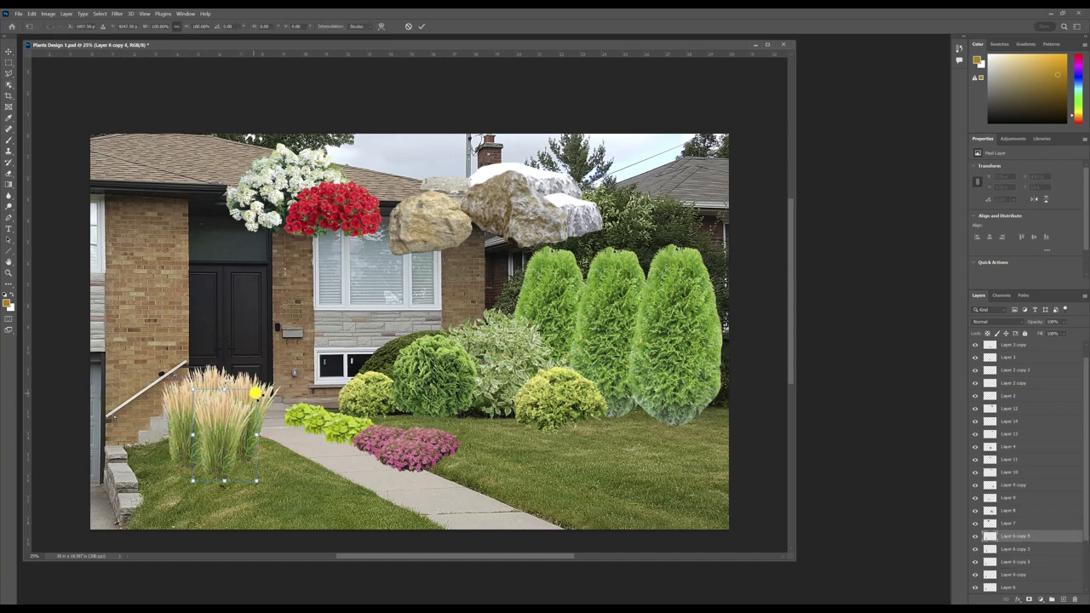
pyautogui.moveTo(252, 389); pyautogui.dragTo(259, 381)
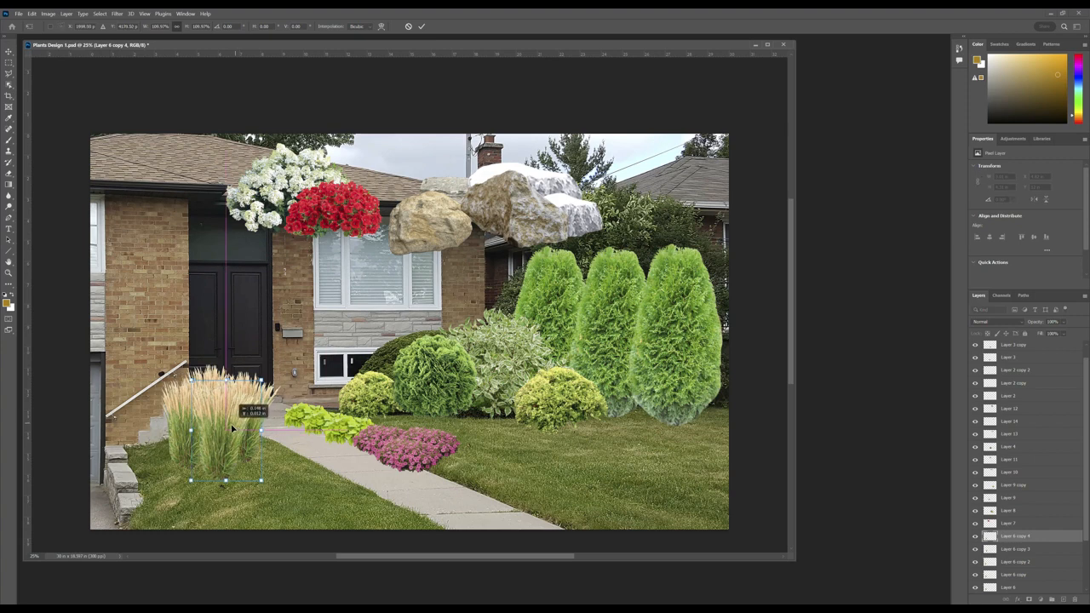
pyautogui.press('Return')
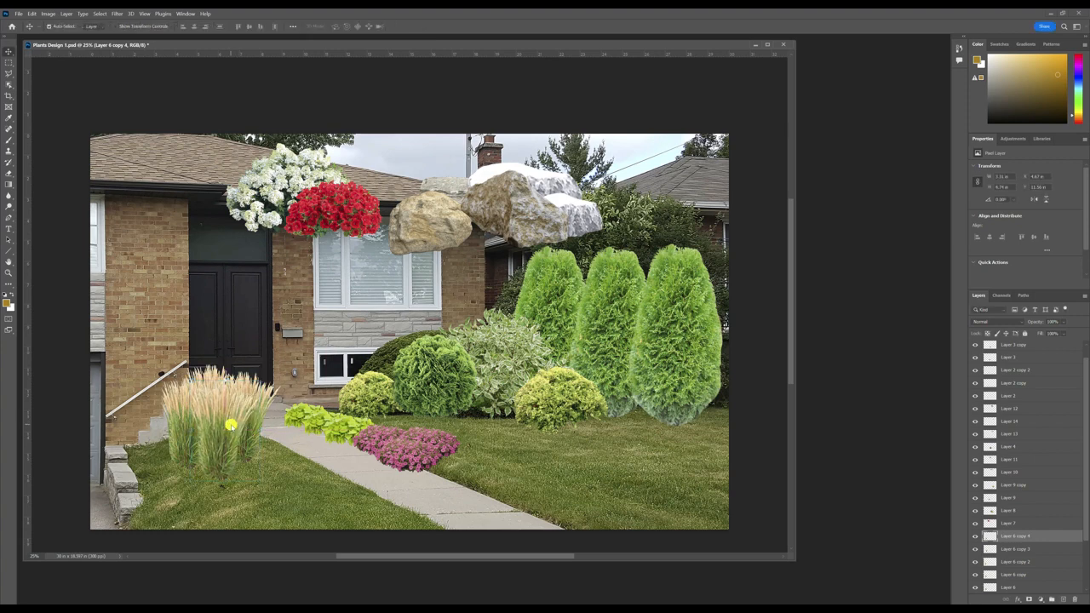
pyautogui.moveTo(247, 432); pyautogui.dragTo(220, 446)
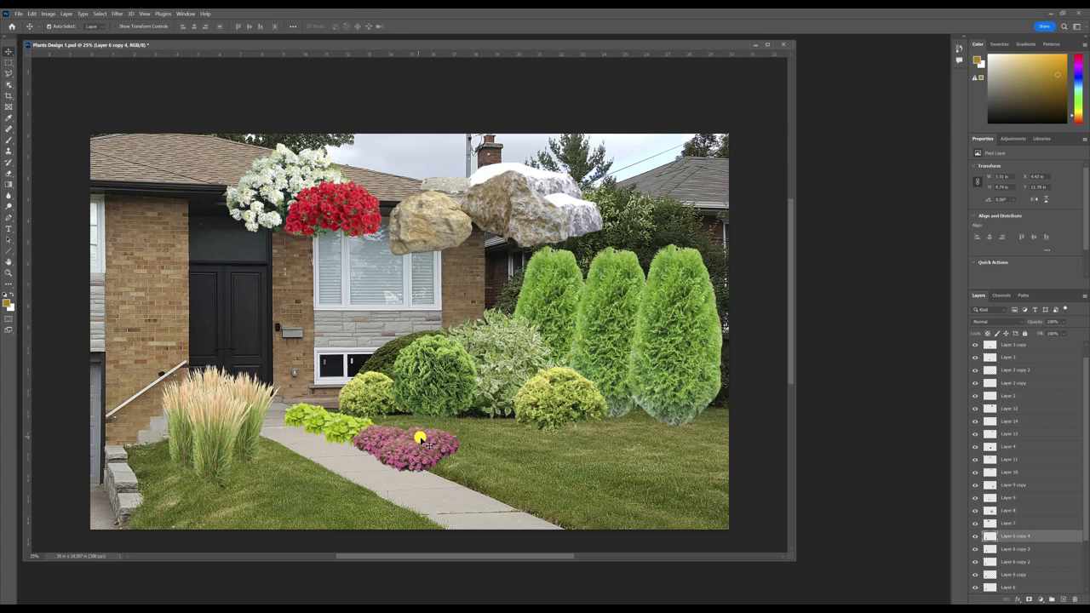
# Step: Enlarge the lime-green plant nearest the pink flowers to about 2.6 in wide with Free Transform
pyautogui.click(348, 427)
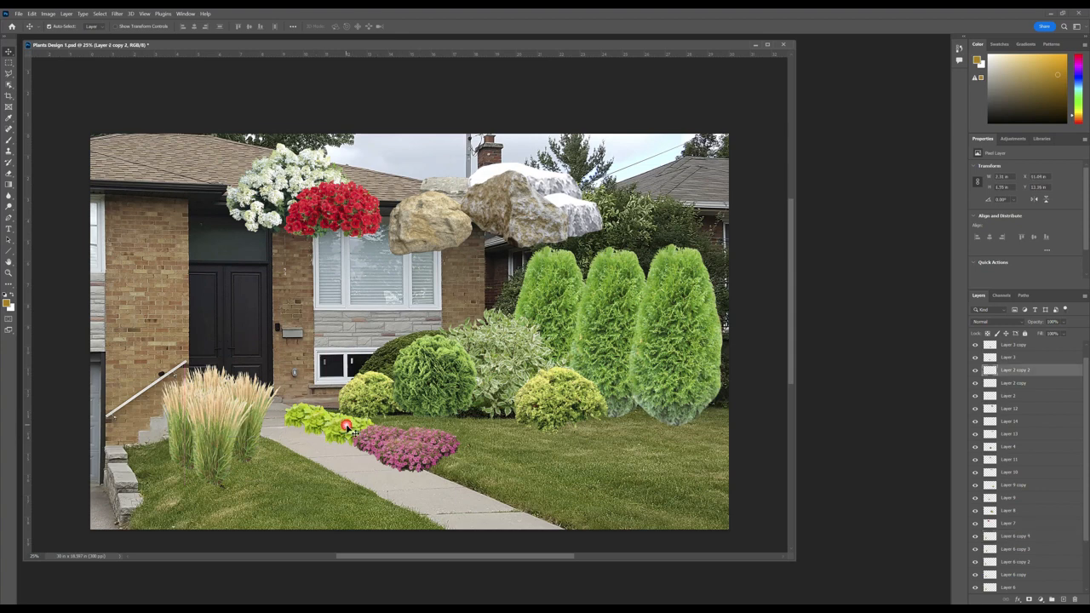
pyautogui.hotkey('ctrl', 't')
pyautogui.click(377, 415)
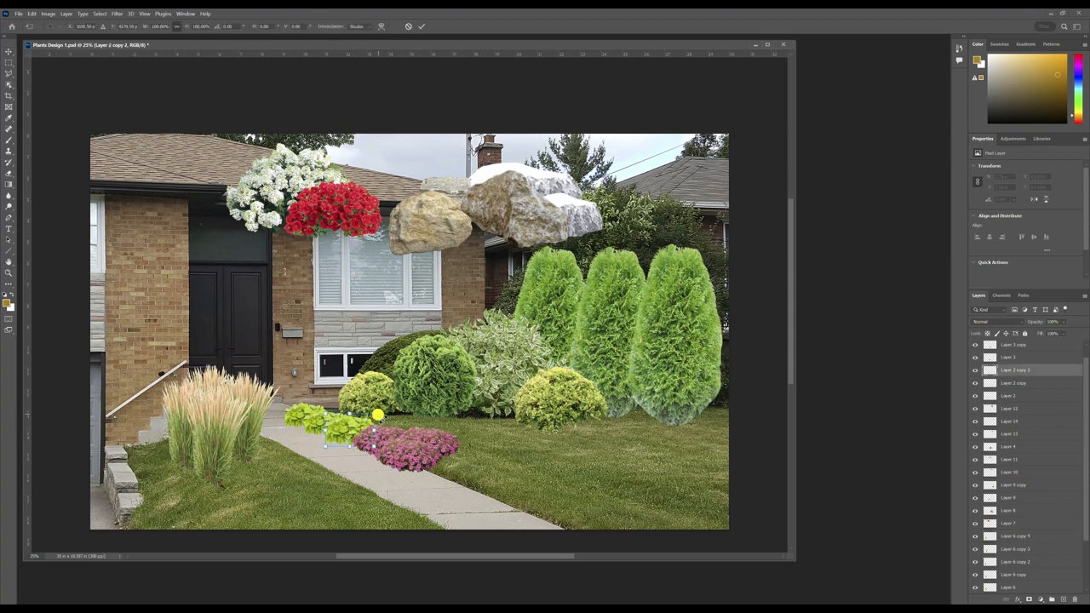
pyautogui.moveTo(377, 415); pyautogui.dragTo(384, 411)
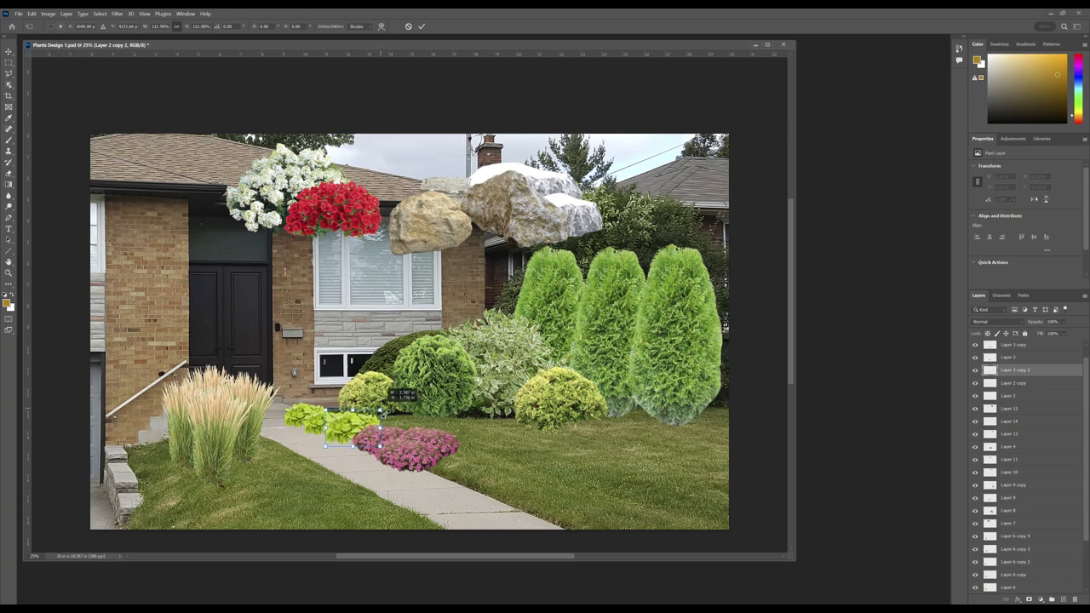
pyautogui.click(357, 430)
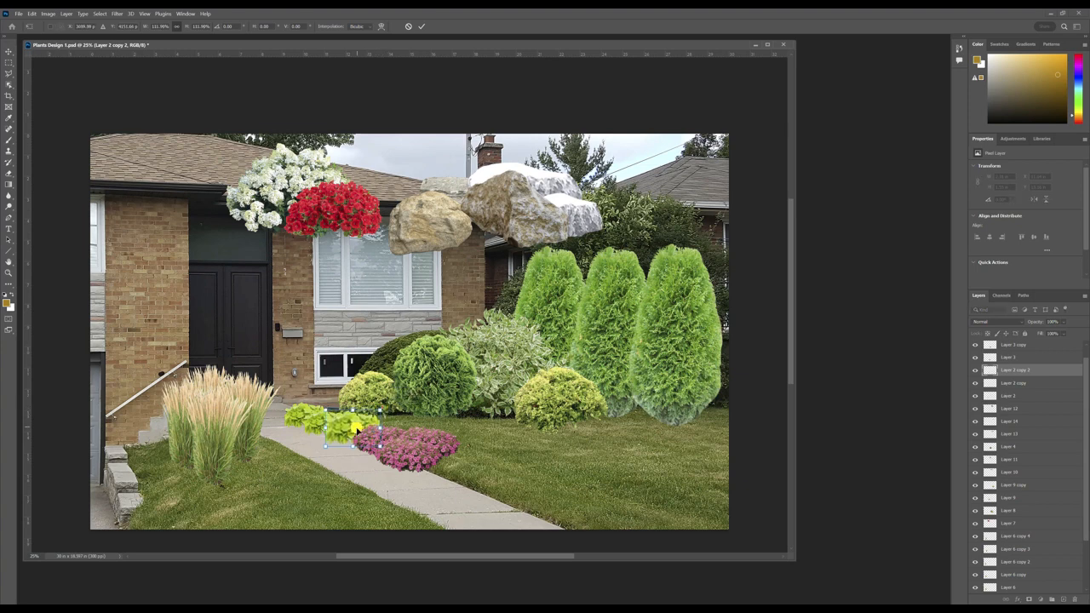
pyautogui.press('Return')
# Step: Move one ornamental grass clump from the cluster onto the lawn in front of the rightmost cedars
pyautogui.click(235, 415)
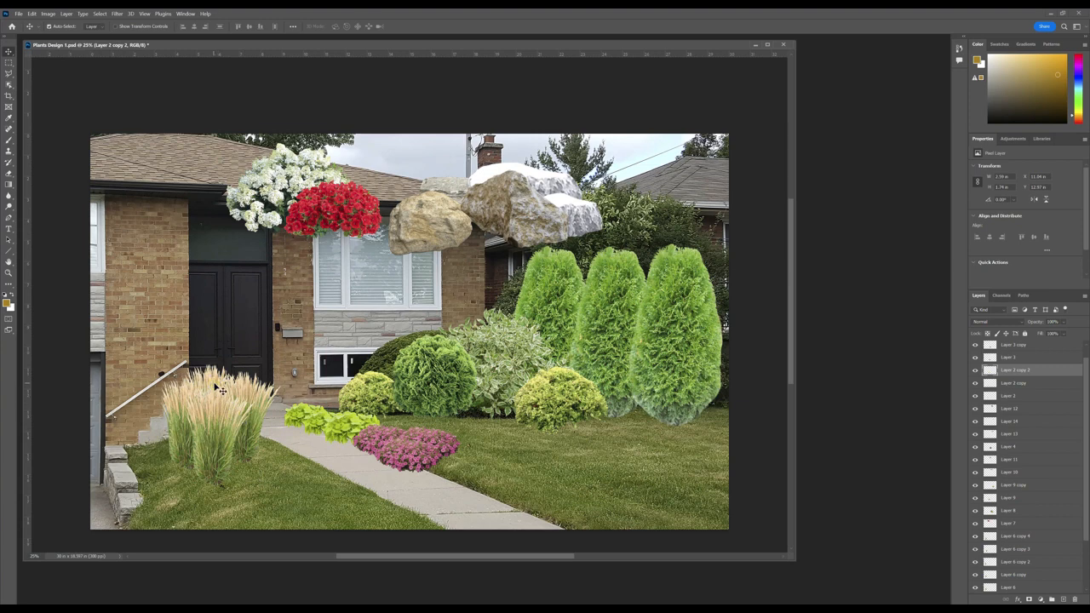
pyautogui.moveTo(215, 386); pyautogui.dragTo(628, 414)
pyautogui.click(406, 407)
# Step: Rearrange the remaining ornamental grass clumps beside the entrance steps into a looser cluster extending farther down the lawn
pyautogui.moveTo(241, 422); pyautogui.dragTo(215, 457)
pyautogui.moveTo(180, 448); pyautogui.dragTo(174, 459)
pyautogui.moveTo(240, 454); pyautogui.dragTo(236, 468)
pyautogui.moveTo(221, 396); pyautogui.dragTo(223, 413)
pyautogui.click(214, 460)
pyautogui.moveTo(214, 460)
pyautogui.mouseDown()
pyautogui.moveTo(235, 464)
pyautogui.moveTo(184, 460)
pyautogui.moveTo(241, 465)
pyautogui.moveTo(194, 475)
pyautogui.moveTo(249, 460)
pyautogui.moveTo(216, 469)
pyautogui.mouseUp()
pyautogui.click(171, 416)
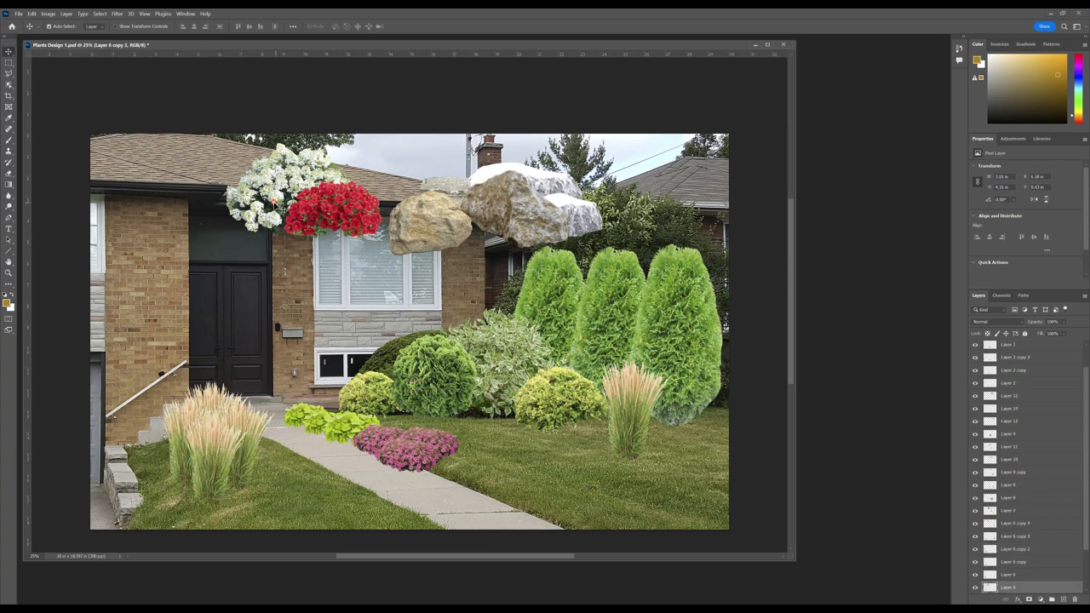
pyautogui.click(174, 457)
pyautogui.moveTo(175, 457); pyautogui.dragTo(189, 477)
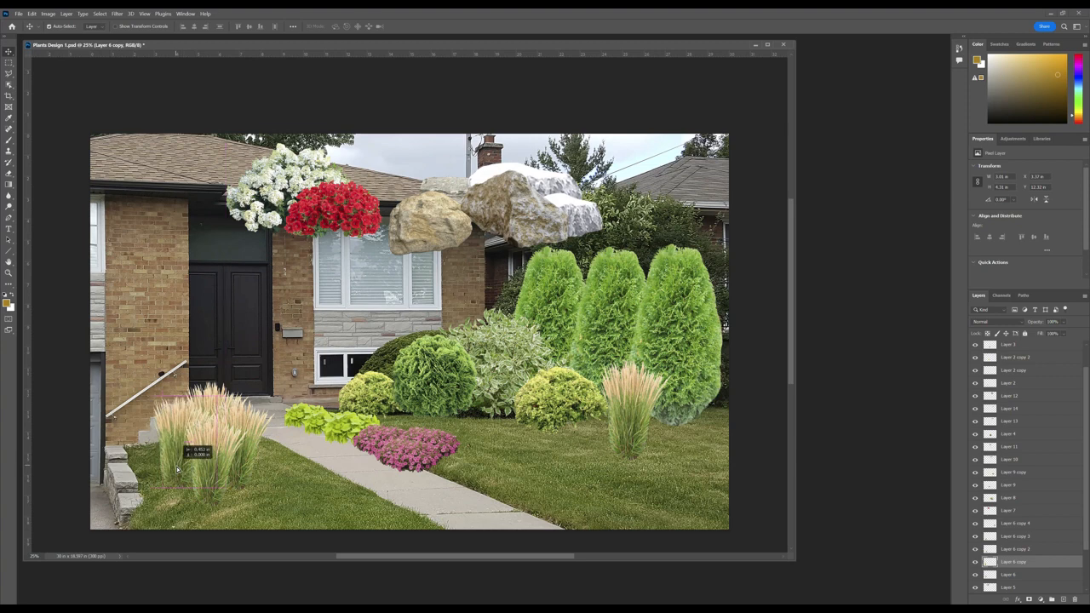
# Step: Move the white flowering shrub onto the lawn beside the walkway and raise its layer so it sits in front of the ornamental grasses
pyautogui.click(424, 233)
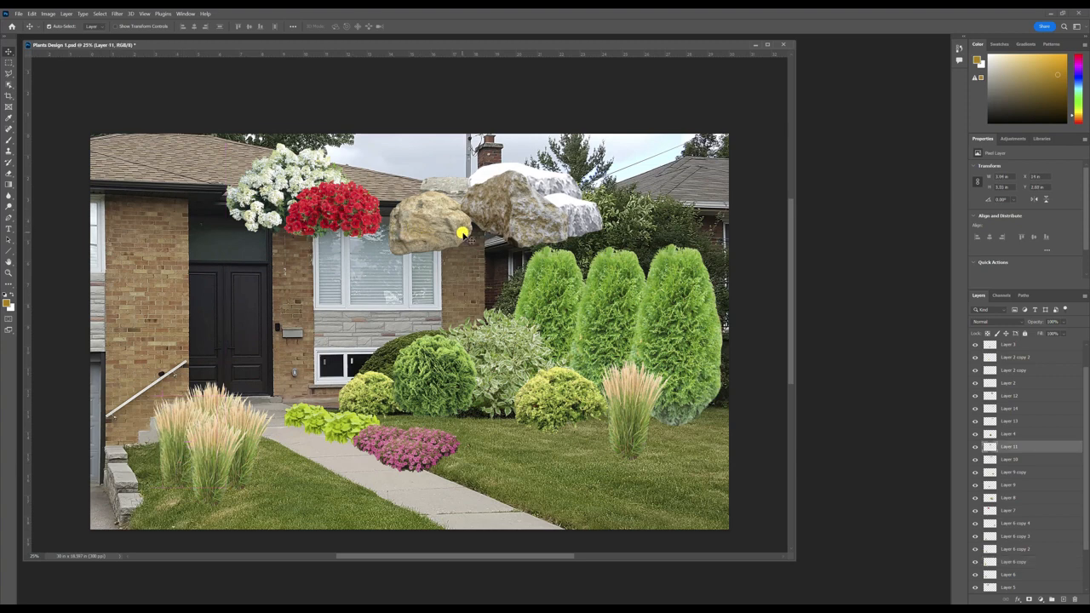
pyautogui.moveTo(383, 435); pyautogui.dragTo(388, 440)
pyautogui.click(306, 199)
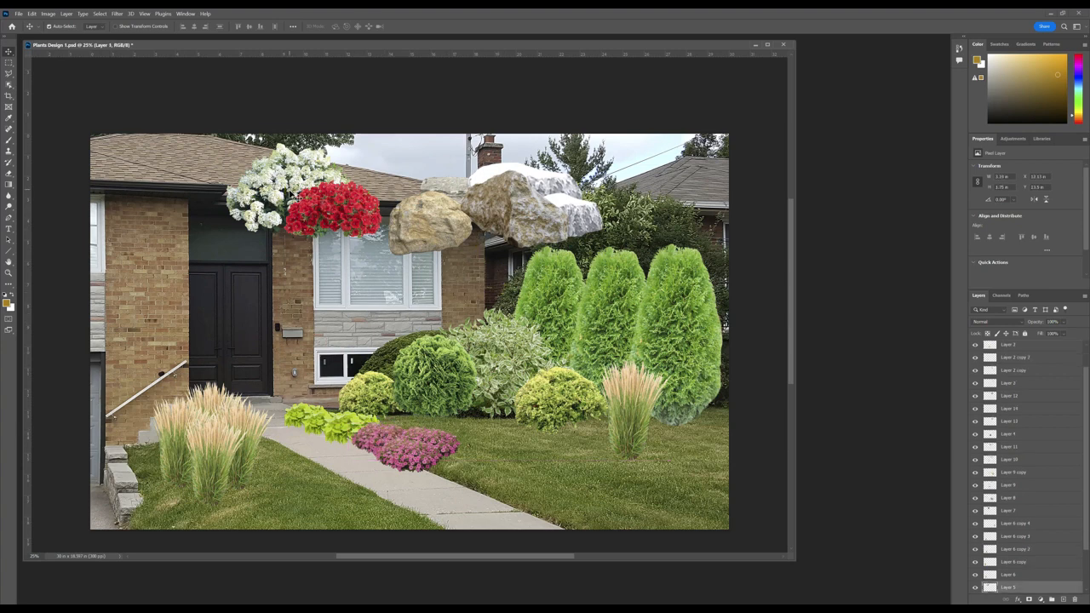
pyautogui.moveTo(298, 168); pyautogui.dragTo(248, 464)
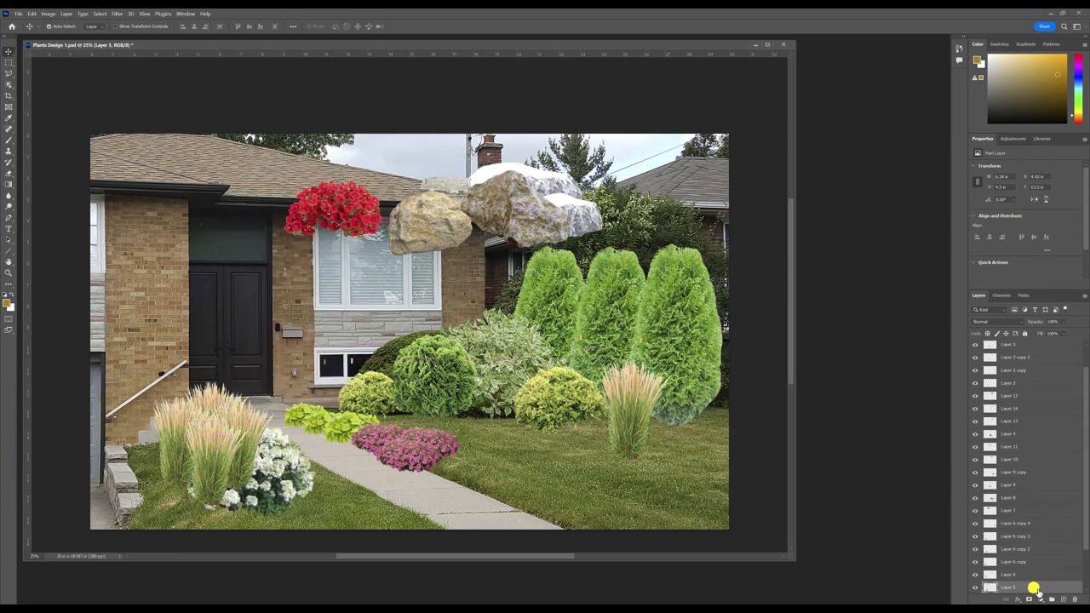
pyautogui.moveTo(1033, 588); pyautogui.dragTo(1054, 371)
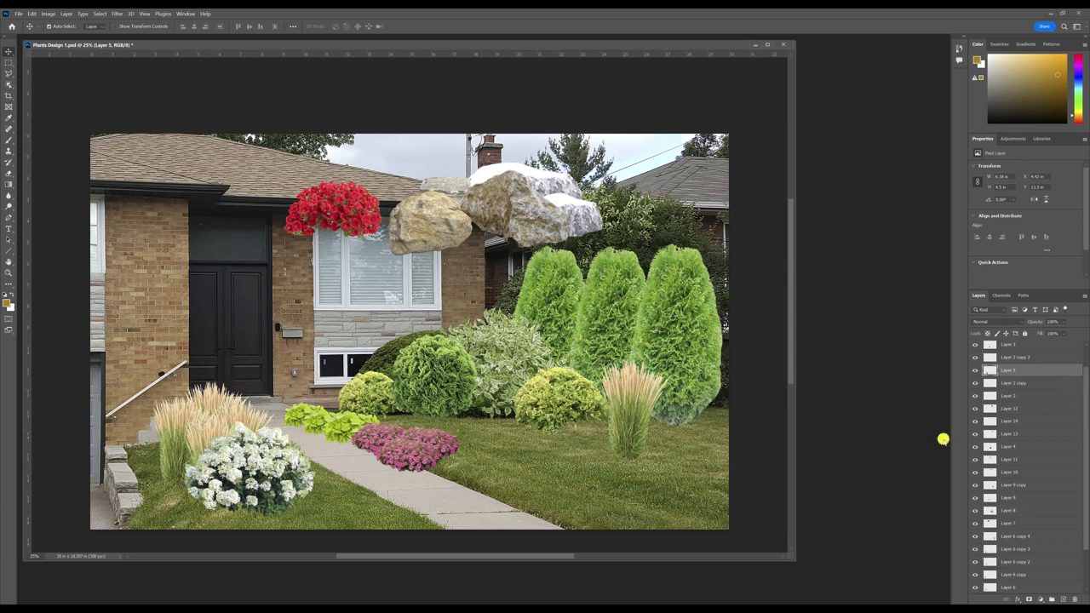
pyautogui.moveTo(287, 487); pyautogui.dragTo(268, 501)
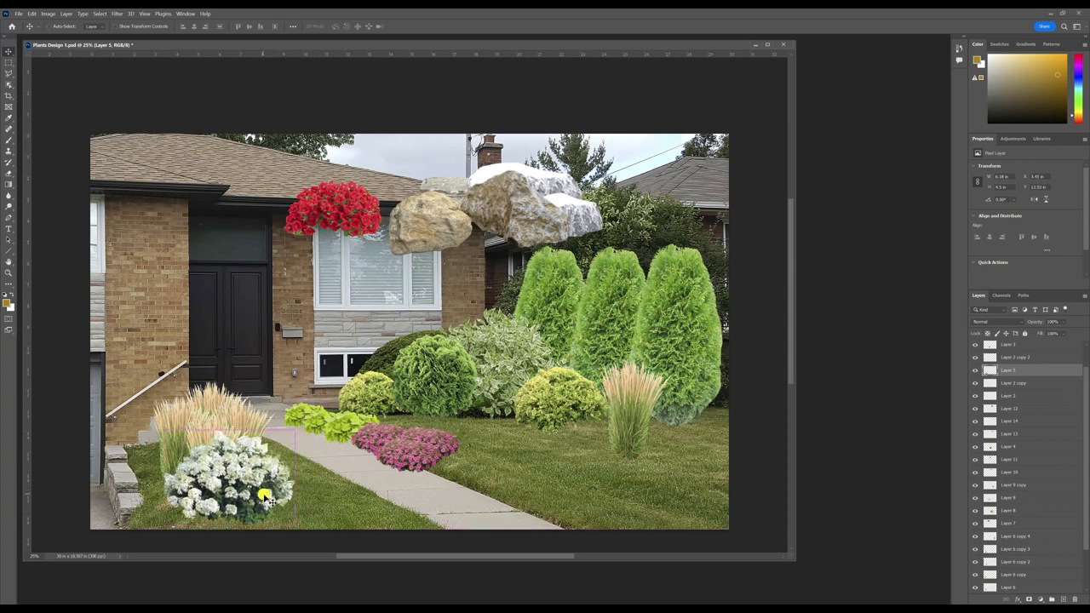
# Step: Shrink the white flowering shrub to about 4.2 in wide with Free Transform and place it at the base of the grasses
pyautogui.hotkey('ctrl', 't')
pyautogui.moveTo(295, 429); pyautogui.dragTo(260, 469)
pyautogui.moveTo(229, 512); pyautogui.dragTo(243, 493)
pyautogui.press('Return')
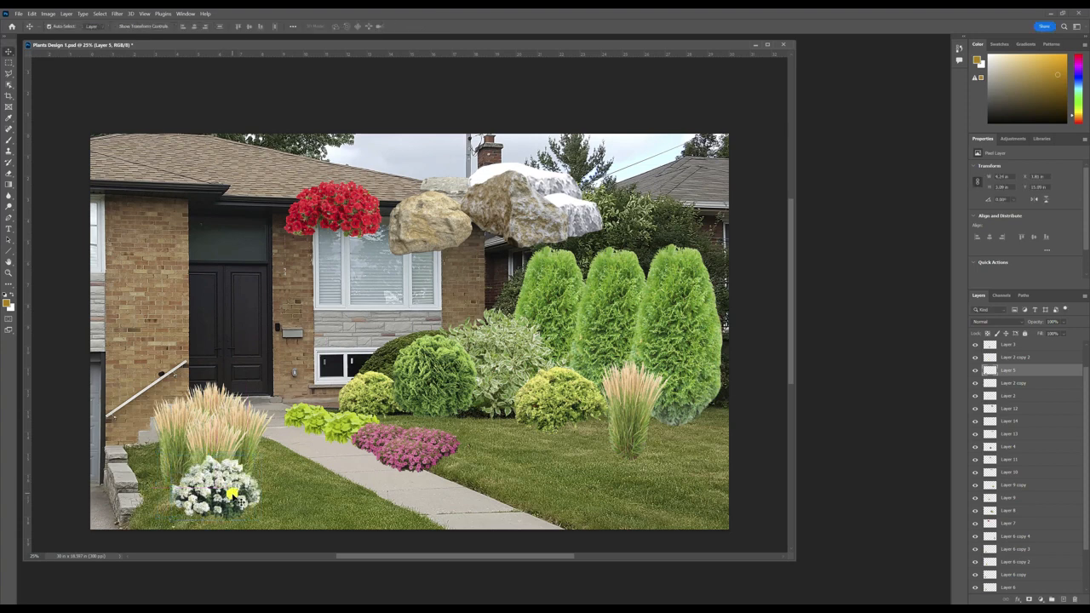
# Step: Shift the ornamental grasses behind the white flowering shrub toward the walkway and fine-tune the shrub's position in front of them
pyautogui.click(252, 451)
pyautogui.moveTo(233, 452); pyautogui.dragTo(245, 453)
pyautogui.click(245, 492)
pyautogui.moveTo(245, 491); pyautogui.dragTo(254, 495)
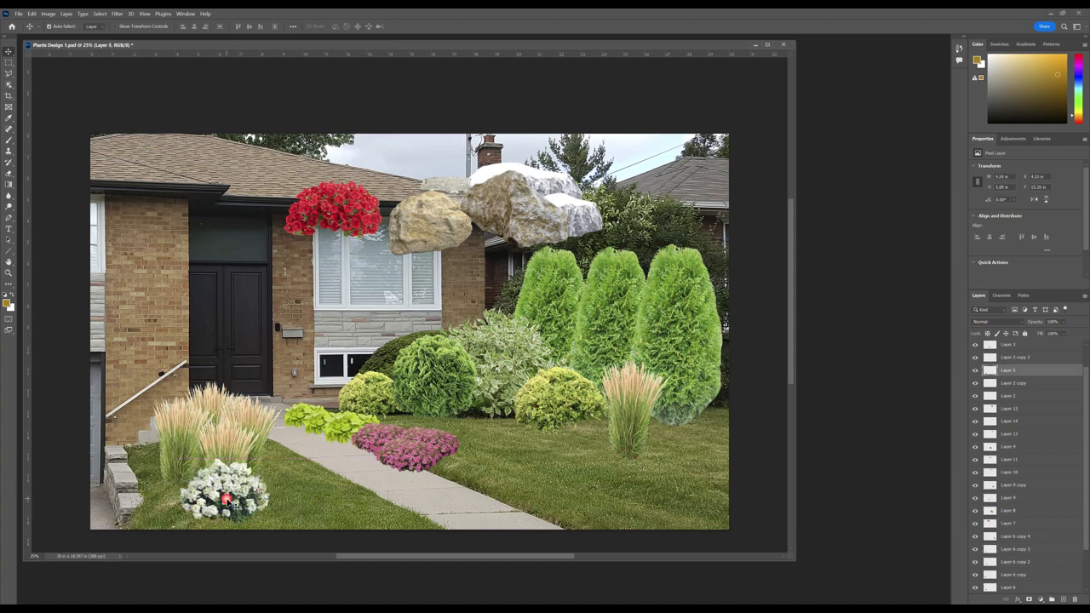
pyautogui.moveTo(227, 504); pyautogui.dragTo(219, 501)
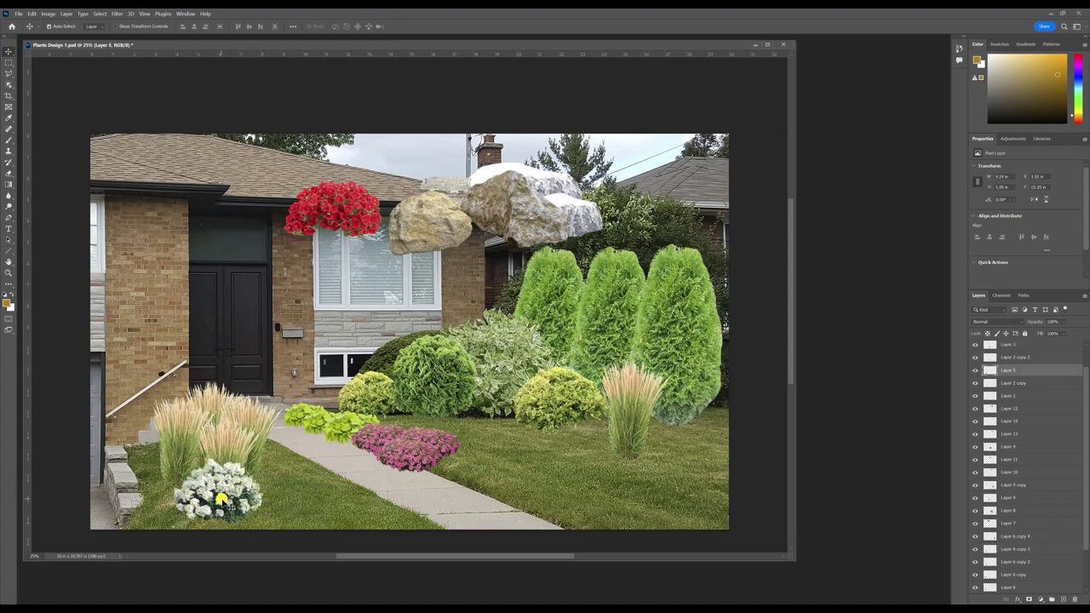
# Step: Enlarge the white flowering shrub to about 4.7 in wide with Free Transform and lower it toward the photo's bottom edge
pyautogui.hotkey('ctrl', 't')
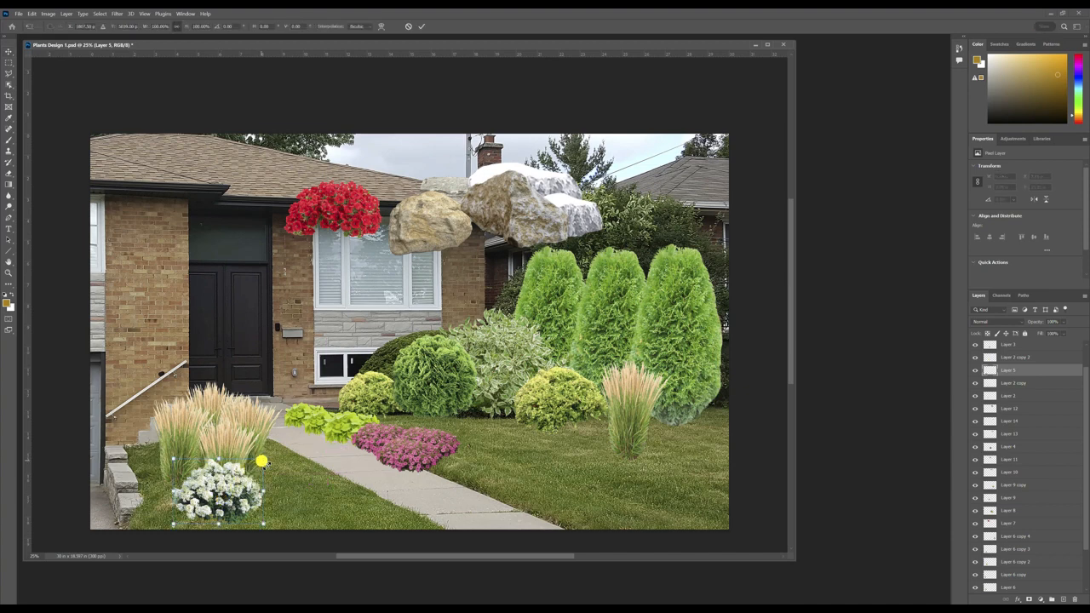
pyautogui.moveTo(263, 461); pyautogui.dragTo(229, 494)
pyautogui.press('Return')
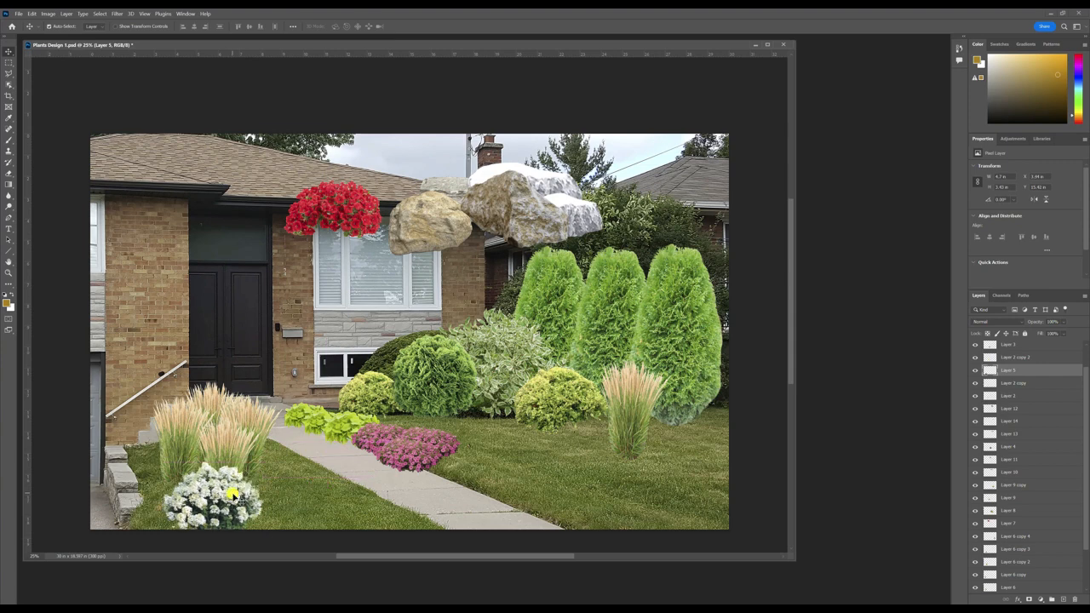
# Step: Duplicate the white flowering shrub, place the copy between the round green and yellow-green shrubs, and scale it to 95%
pyautogui.hotkey('ctrl', 'j')
pyautogui.moveTo(253, 494); pyautogui.dragTo(494, 400)
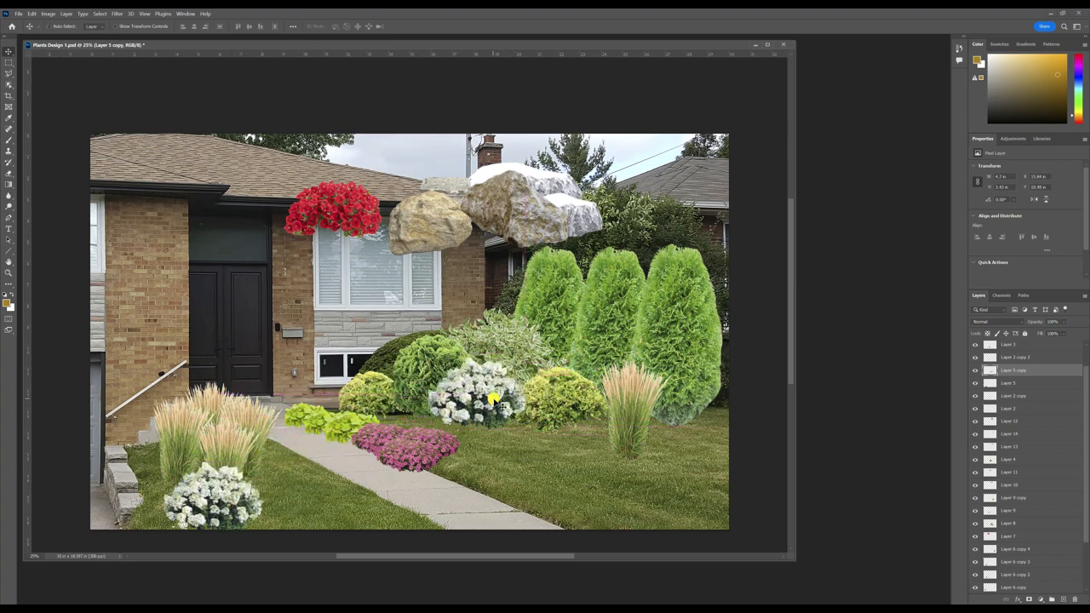
pyautogui.press('ctrl')
pyautogui.hotkey('ctrl', 't')
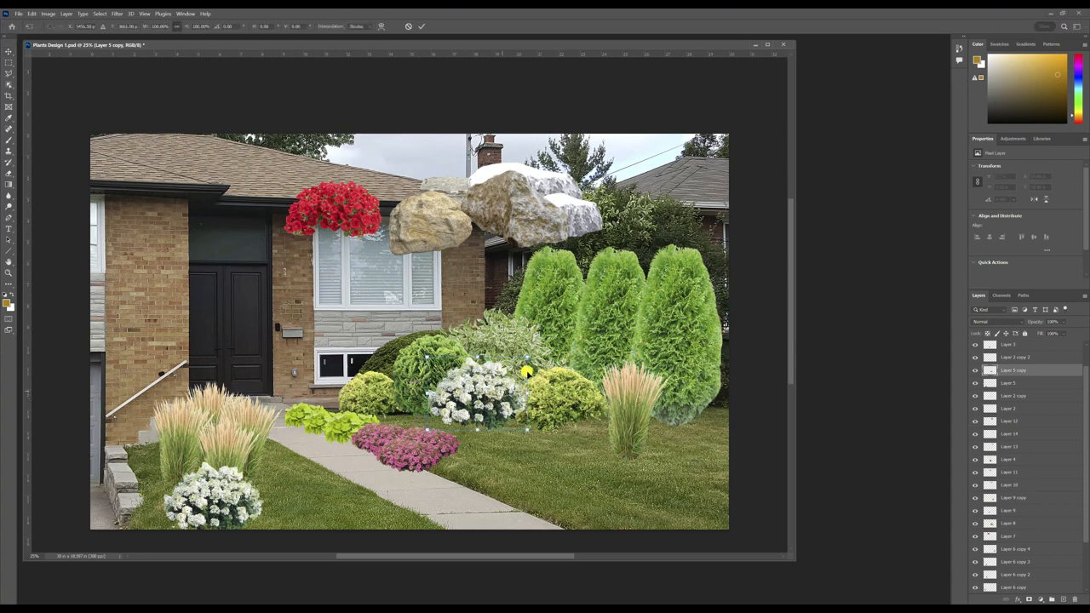
pyautogui.moveTo(529, 356); pyautogui.dragTo(524, 360)
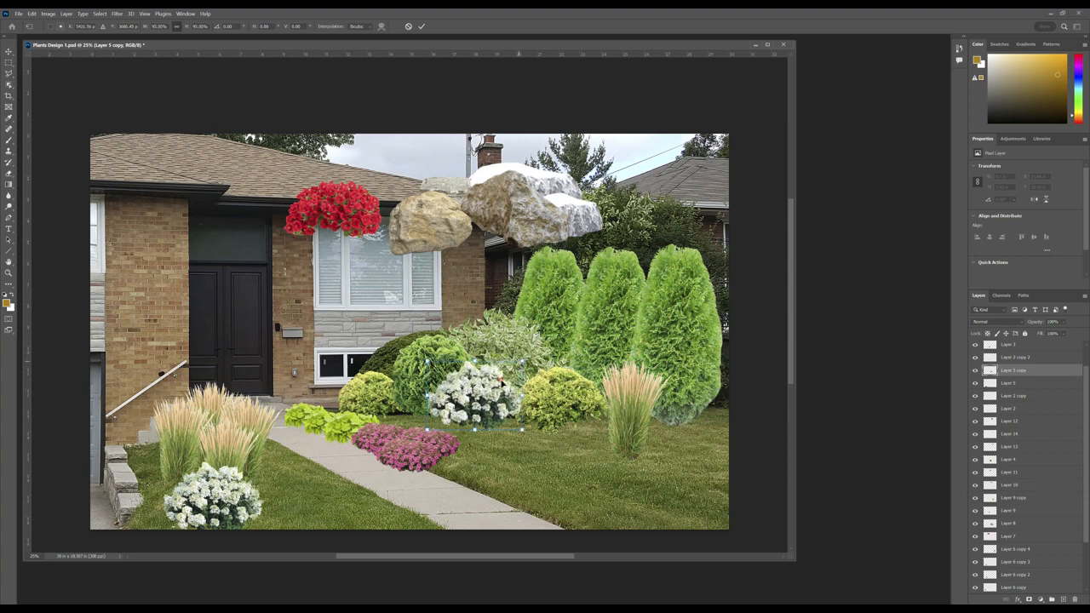
pyautogui.moveTo(474, 406); pyautogui.dragTo(477, 403)
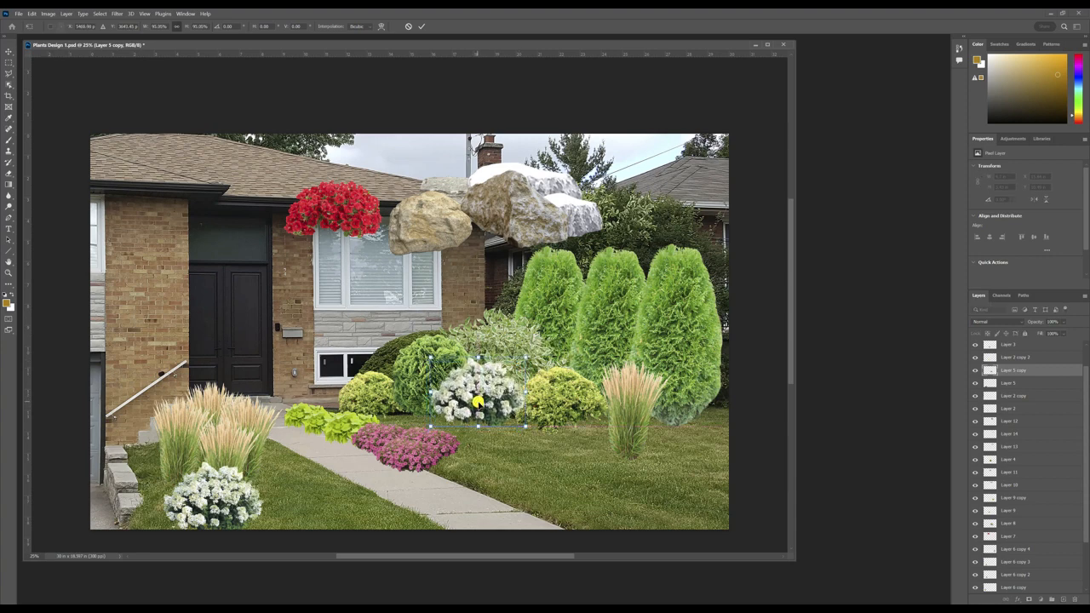
pyautogui.press('Return')
# Step: Raise the yellow-green shrub's layer above the copied white flowering shrub and nudge the white shrub toward it
pyautogui.click(574, 405)
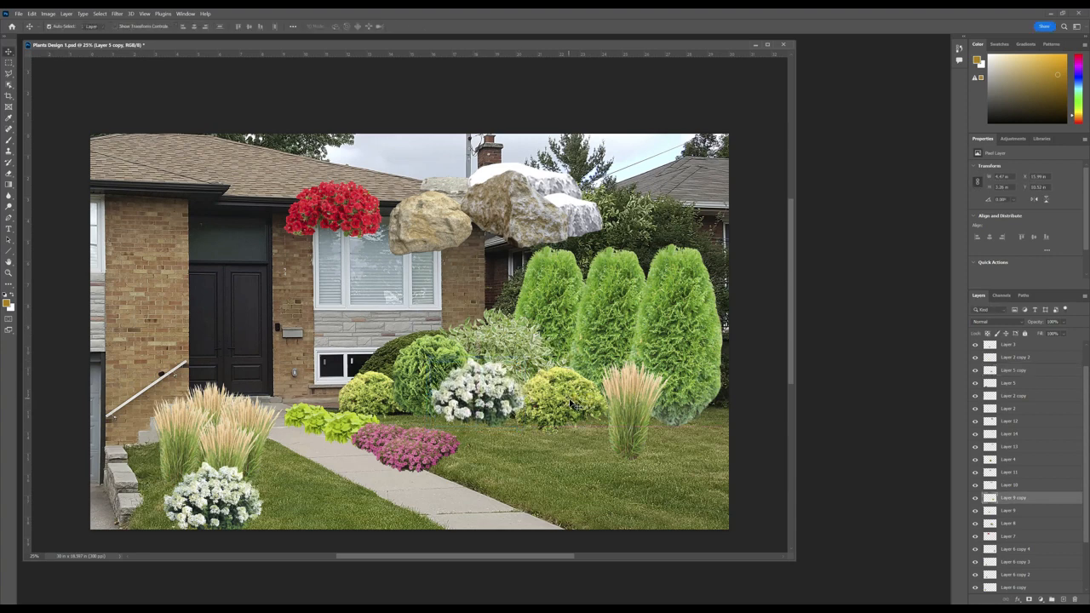
pyautogui.moveTo(1051, 498); pyautogui.dragTo(1062, 357)
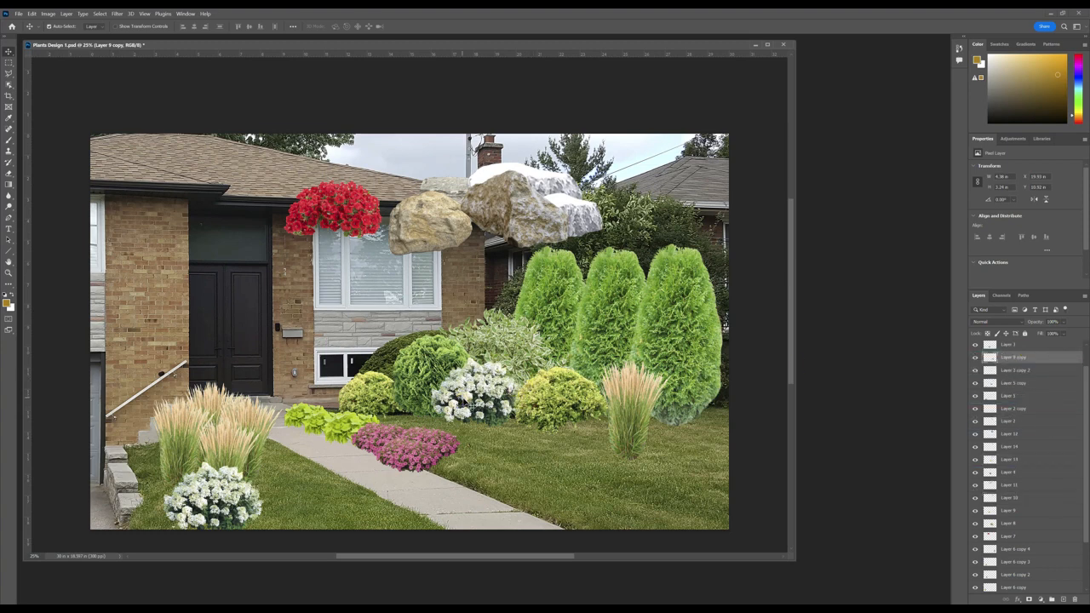
pyautogui.moveTo(465, 403); pyautogui.dragTo(475, 399)
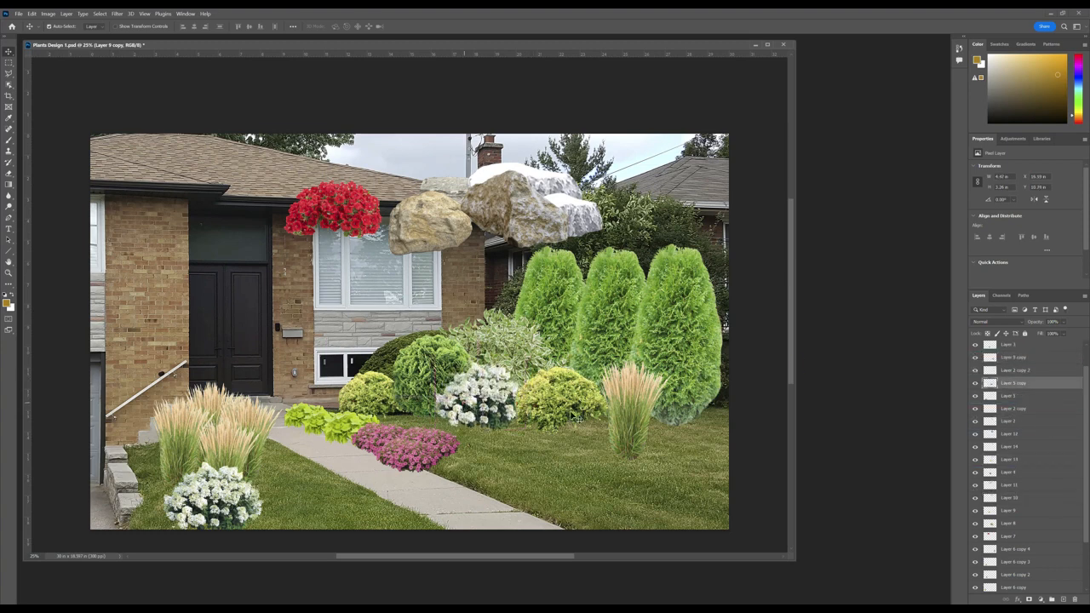
# Step: Move the lone ornamental grass clump beside the yellow-green shrub and raise its layer so it overlaps the shrub's edge
pyautogui.click(624, 436)
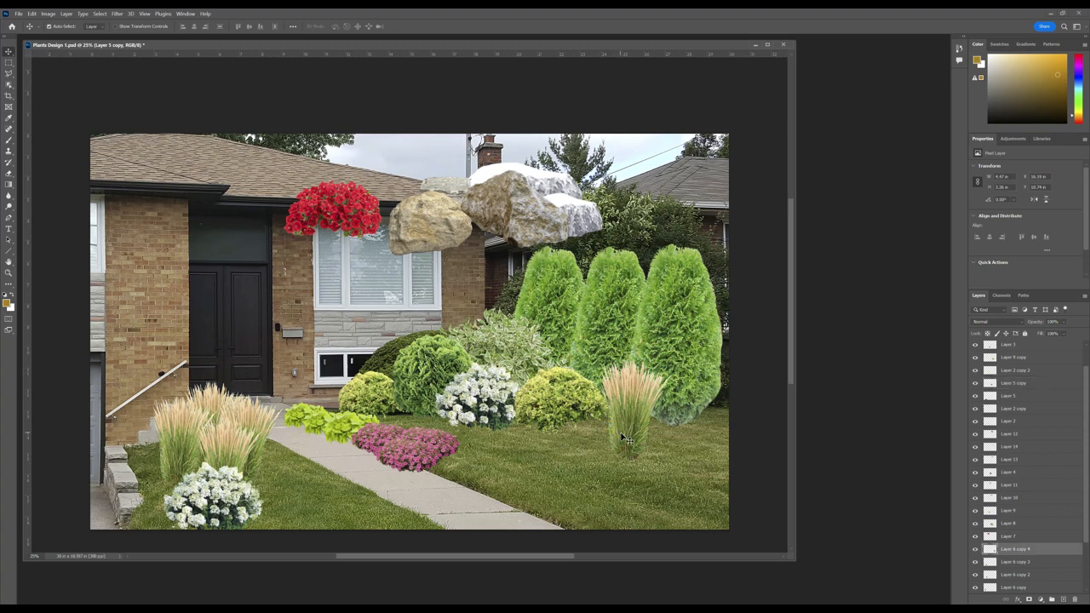
pyautogui.moveTo(624, 437); pyautogui.dragTo(603, 420)
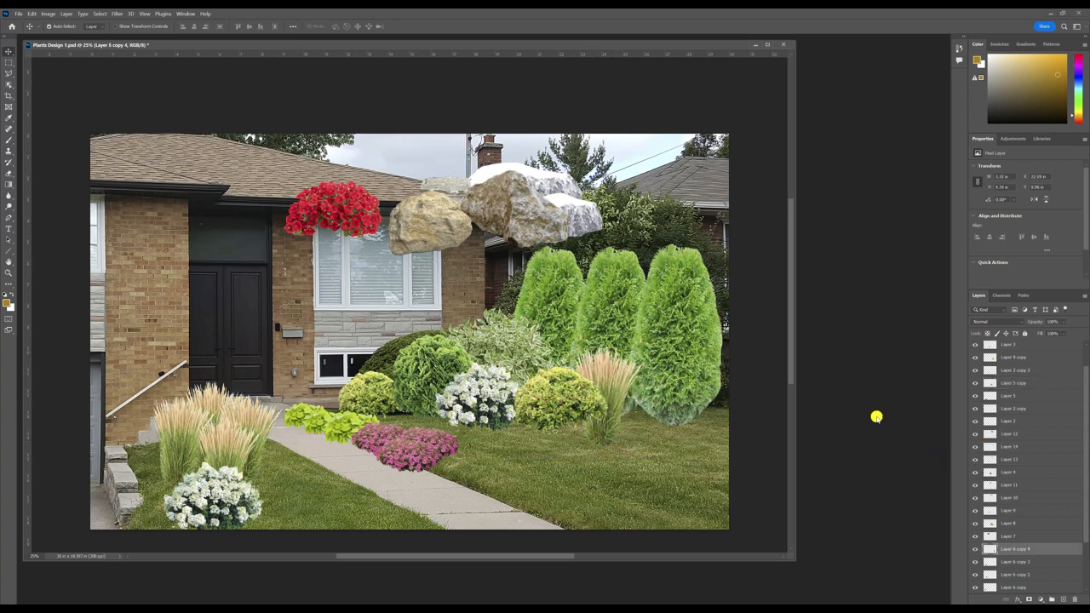
pyautogui.moveTo(1062, 549); pyautogui.dragTo(1061, 351)
pyautogui.moveTo(1084, 409); pyautogui.dragTo(1086, 372)
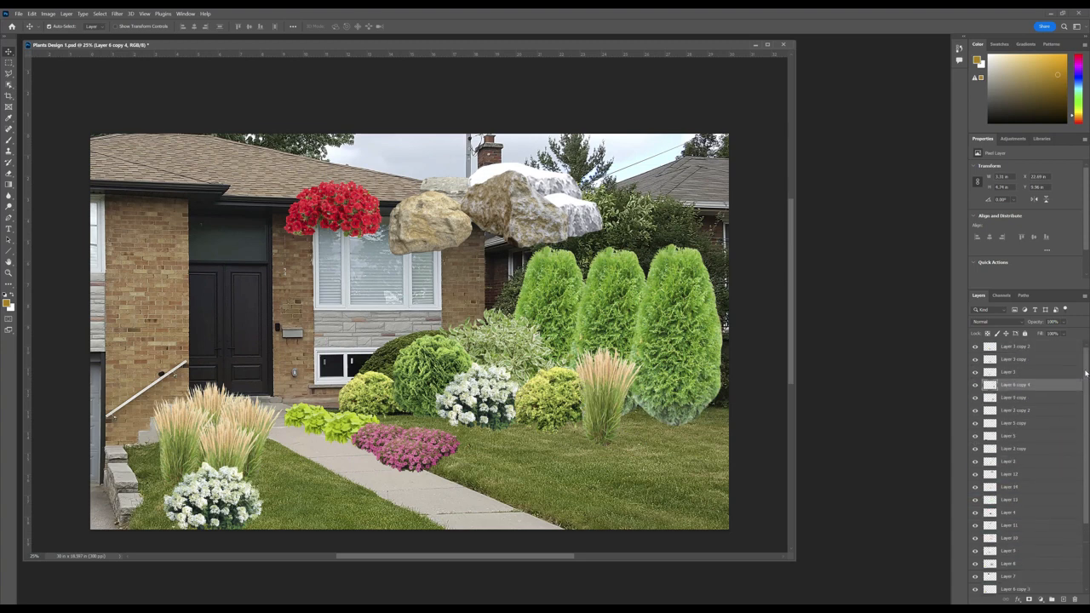
pyautogui.moveTo(1004, 397); pyautogui.dragTo(1055, 354)
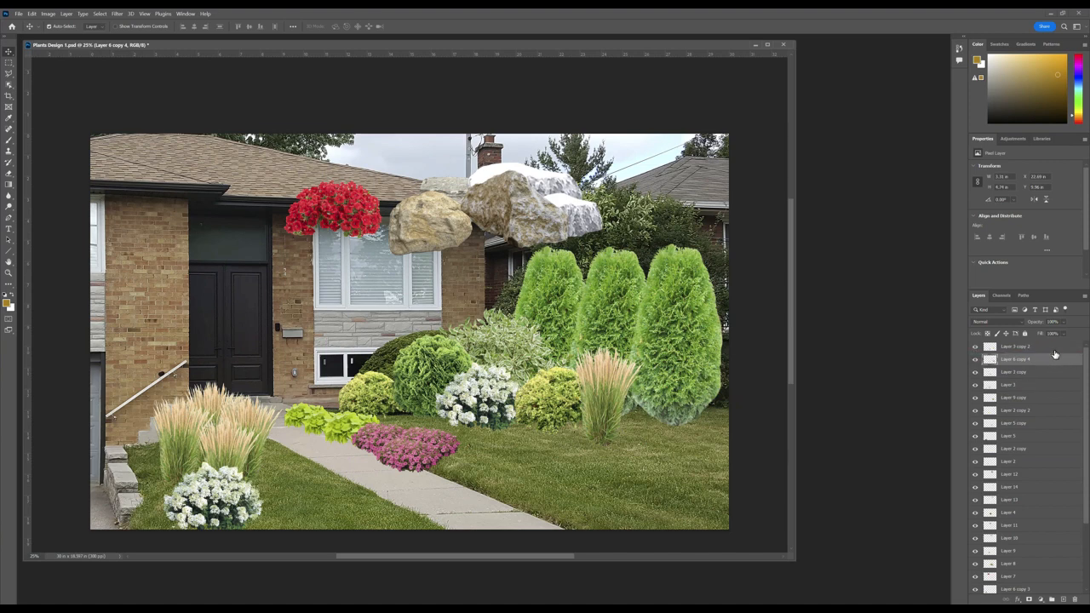
pyautogui.moveTo(605, 400); pyautogui.dragTo(600, 408)
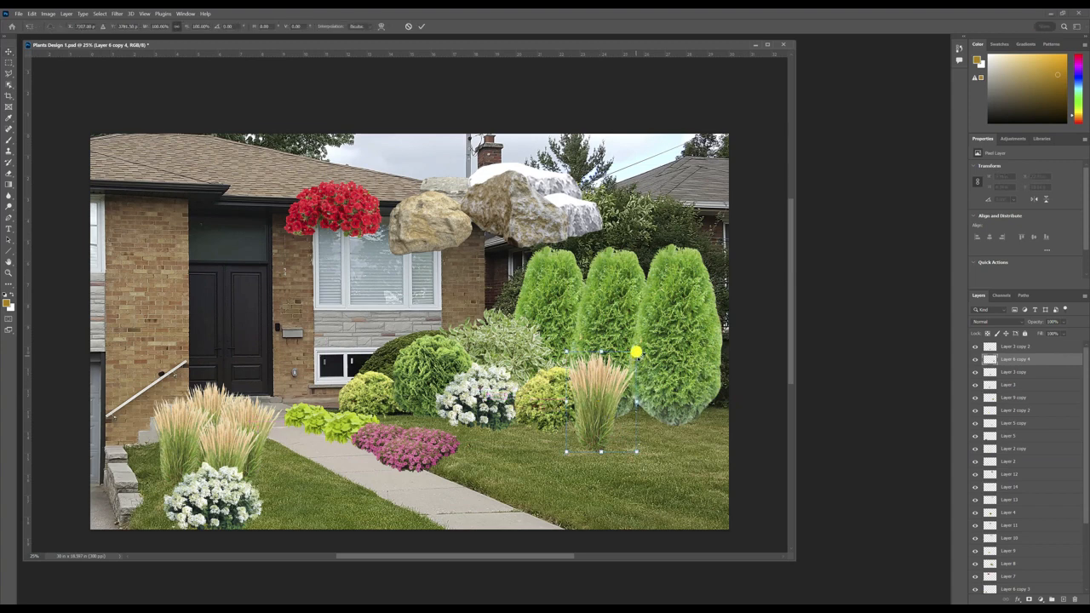
# Step: Shrink and raise the ornamental grass clump beside the yellow-green shrub, and duplicate it into a dense cluster in front of the cedars
pyautogui.hotkey('ctrl', 't')
pyautogui.moveTo(587, 415); pyautogui.dragTo(587, 402)
pyautogui.doubleClick(584, 411)
pyautogui.hotkey('ctrl', 'j')
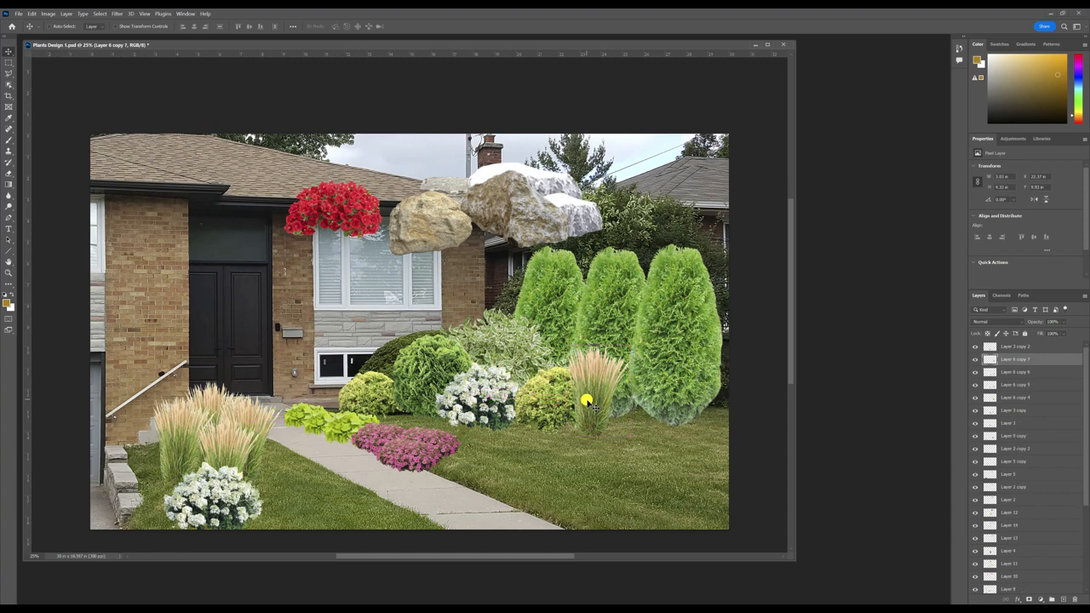
pyautogui.moveTo(587, 402); pyautogui.dragTo(615, 424)
pyautogui.click(618, 412)
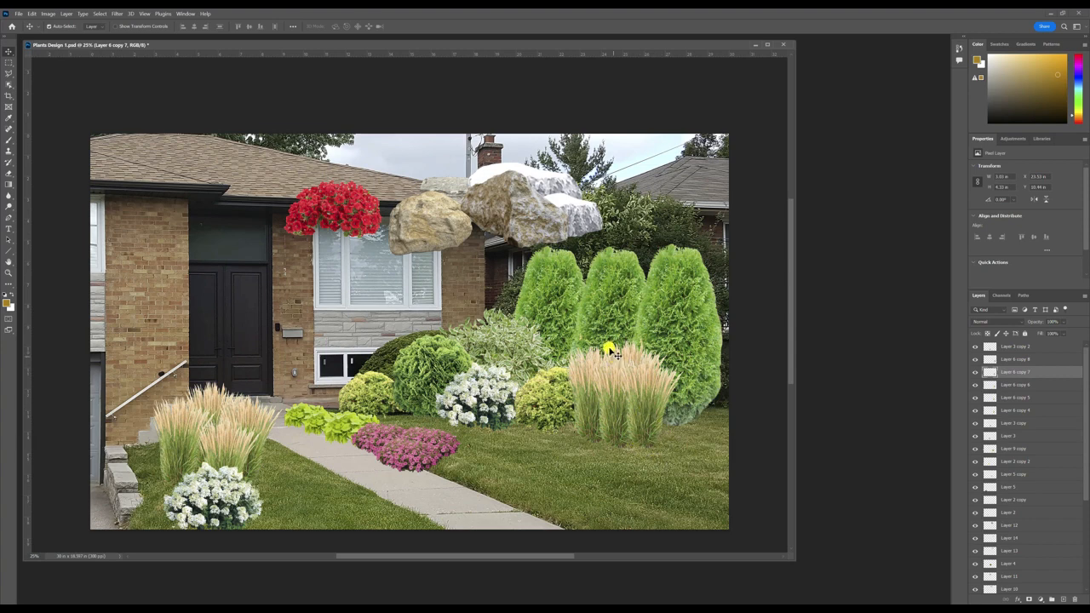
# Step: Duplicate the pink flower clump, place the copy below the yellow-green shrub, and scale it to about 3.46 in wide
pyautogui.click(426, 447)
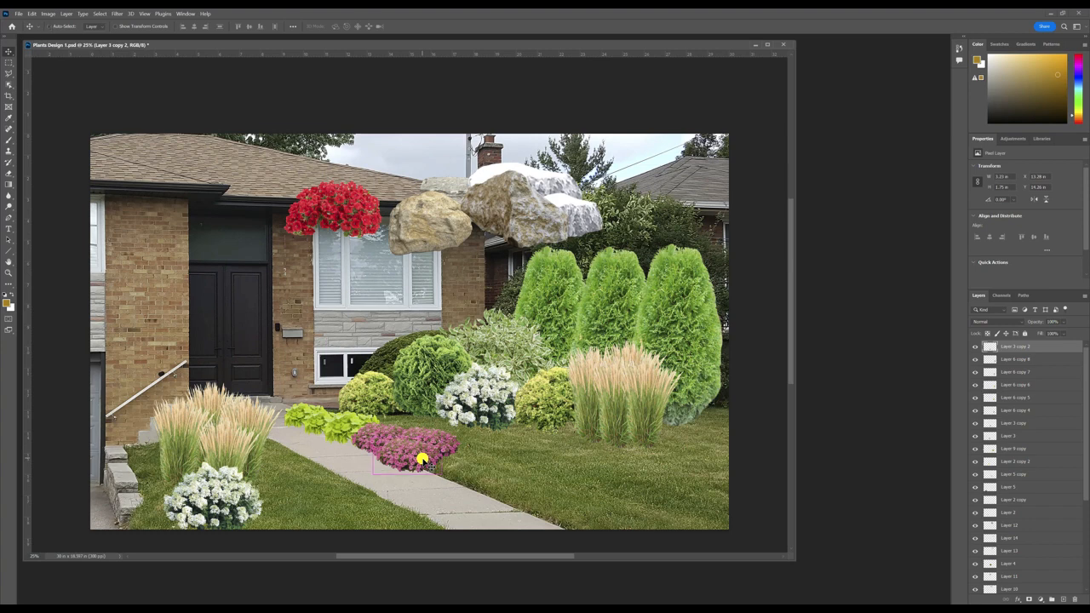
pyautogui.moveTo(423, 462); pyautogui.dragTo(554, 439)
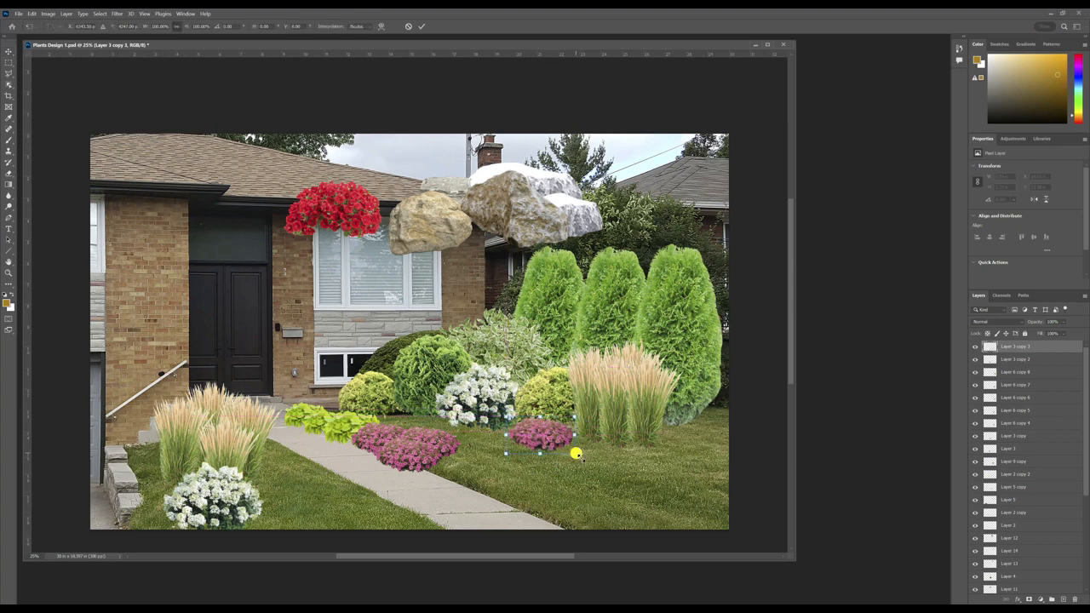
pyautogui.hotkey('ctrl', 't')
pyautogui.press('Return')
pyautogui.moveTo(557, 440); pyautogui.dragTo(569, 443)
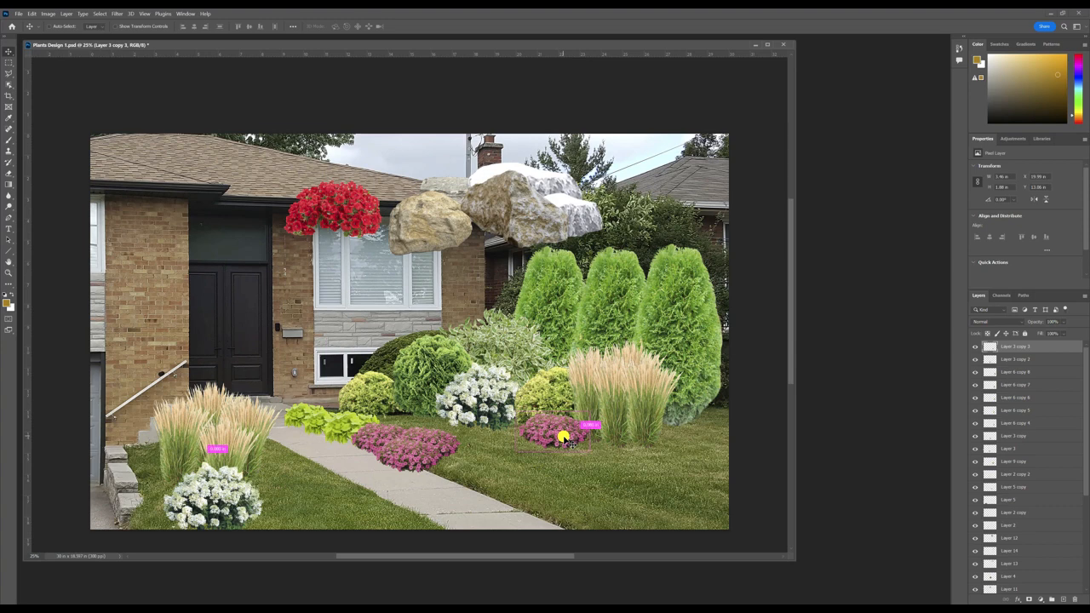
# Step: Duplicate the small pink flower clump along the front of the ornamental grasses and stagger the copies into a curved border
pyautogui.moveTo(564, 437); pyautogui.dragTo(639, 450)
pyautogui.moveTo(654, 451); pyautogui.dragTo(657, 453)
pyautogui.moveTo(587, 446); pyautogui.dragTo(582, 441)
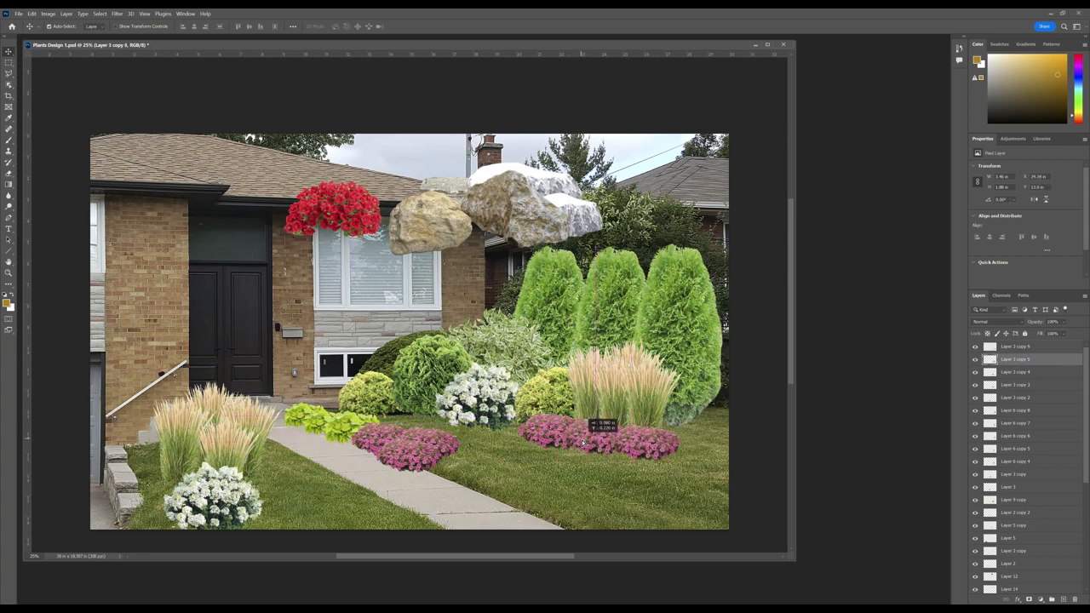
pyautogui.moveTo(587, 446); pyautogui.dragTo(638, 453)
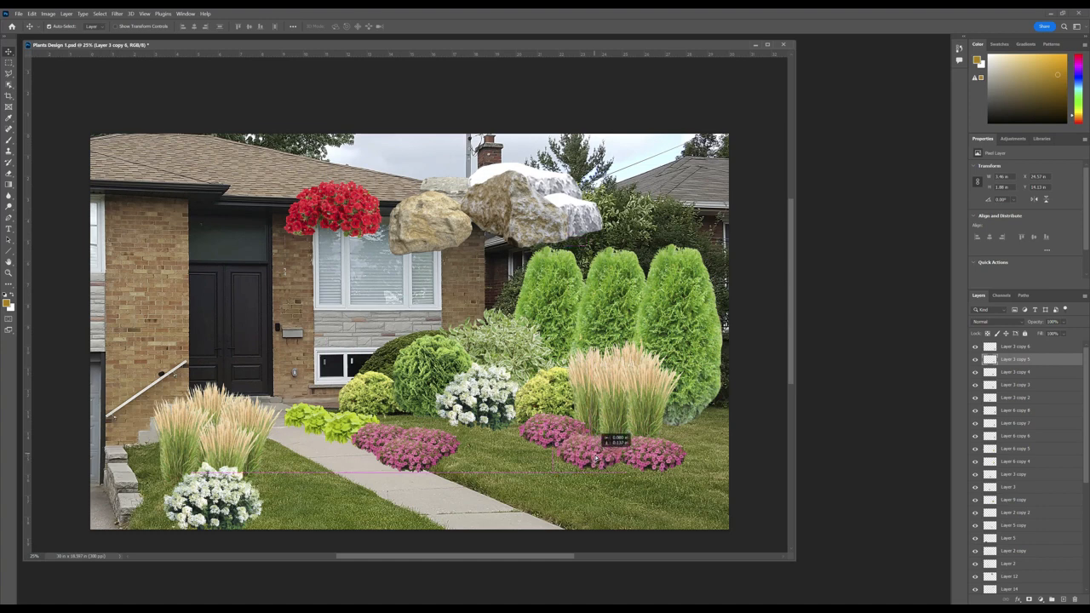
pyautogui.moveTo(543, 439); pyautogui.dragTo(542, 433)
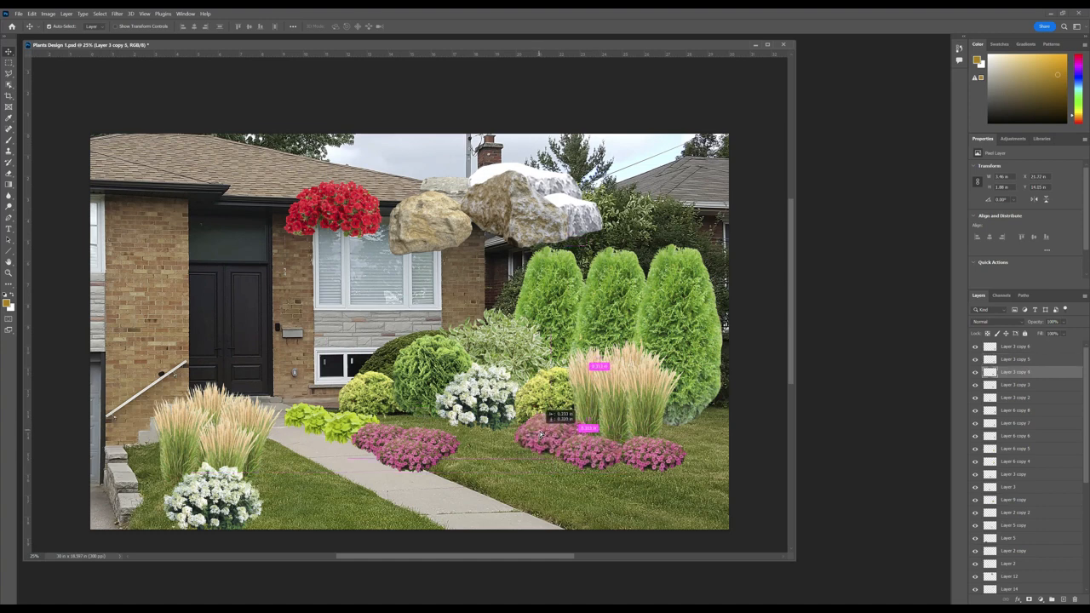
pyautogui.click(650, 449)
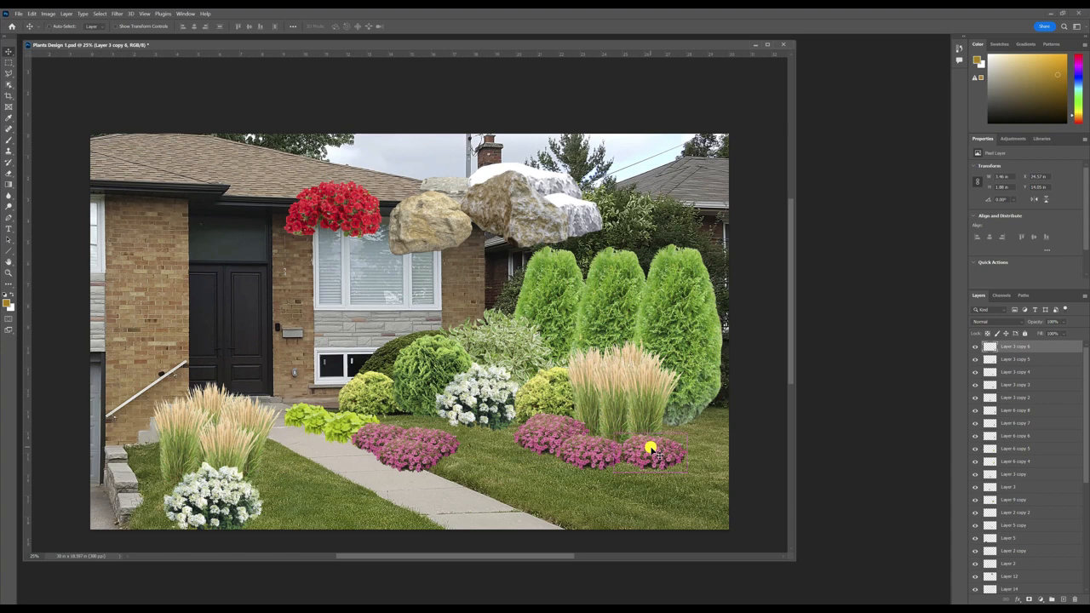
# Step: Extend the pink border with two copies around the grasses' cedar side, layered beneath the grasses, and adjust the front clumps' spacing
pyautogui.moveTo(639, 453); pyautogui.dragTo(669, 433)
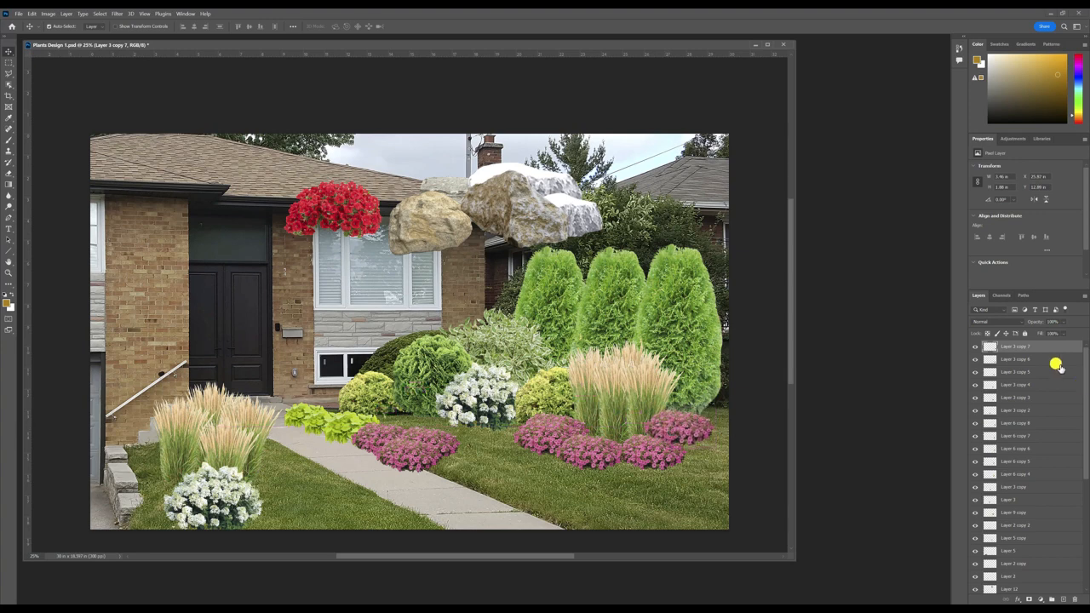
pyautogui.moveTo(1063, 351); pyautogui.dragTo(1062, 486)
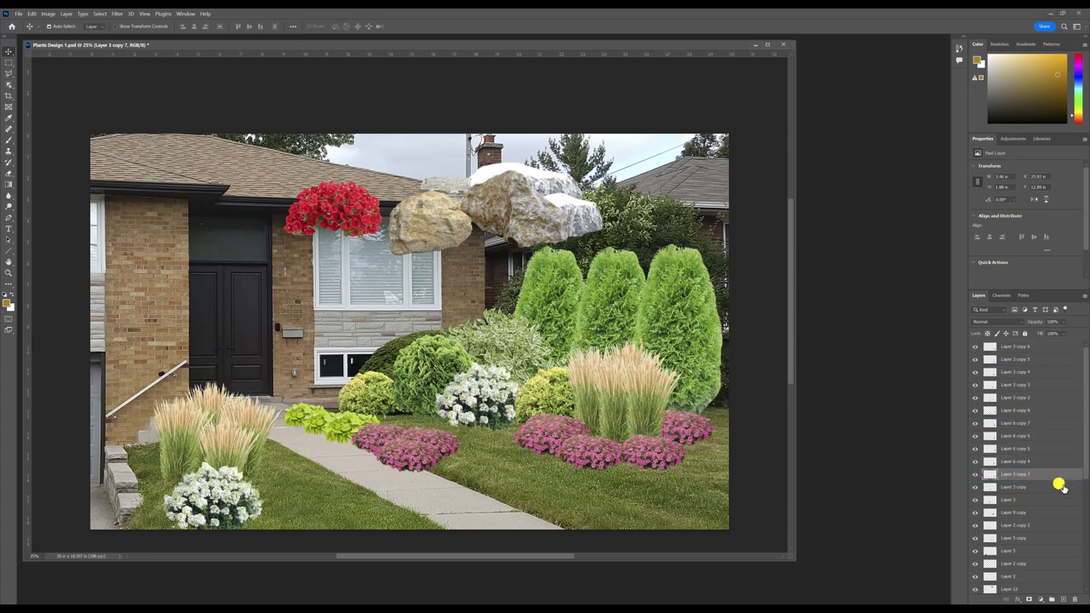
pyautogui.moveTo(725, 419)
pyautogui.mouseDown()
pyautogui.moveTo(702, 444)
pyautogui.moveTo(728, 415)
pyautogui.moveTo(714, 429)
pyautogui.mouseUp()
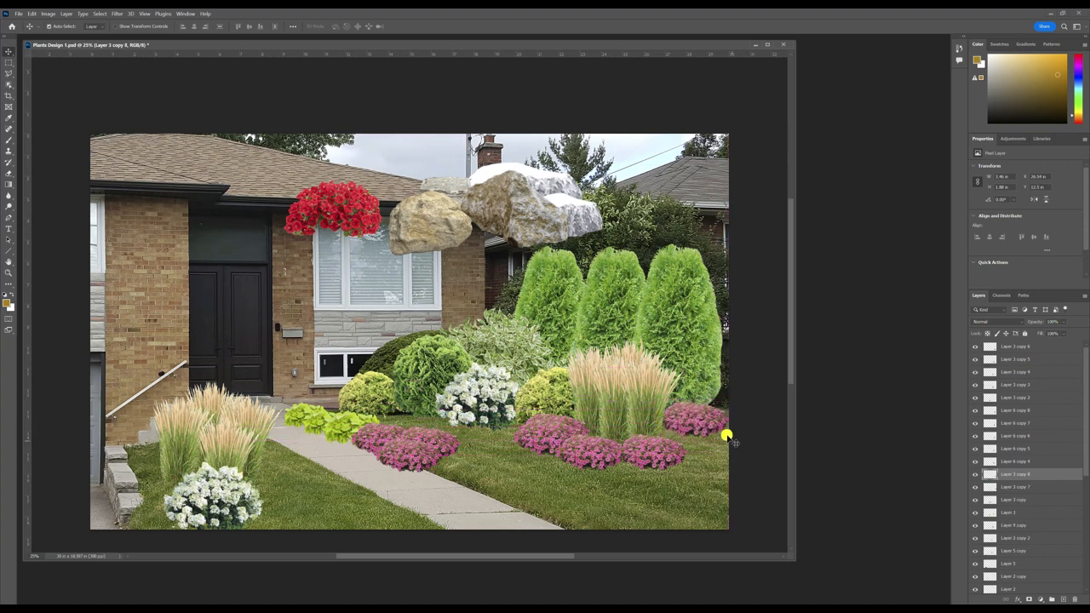
pyautogui.moveTo(699, 431)
pyautogui.mouseDown()
pyautogui.moveTo(678, 434)
pyautogui.moveTo(713, 416)
pyautogui.moveTo(691, 434)
pyautogui.mouseUp()
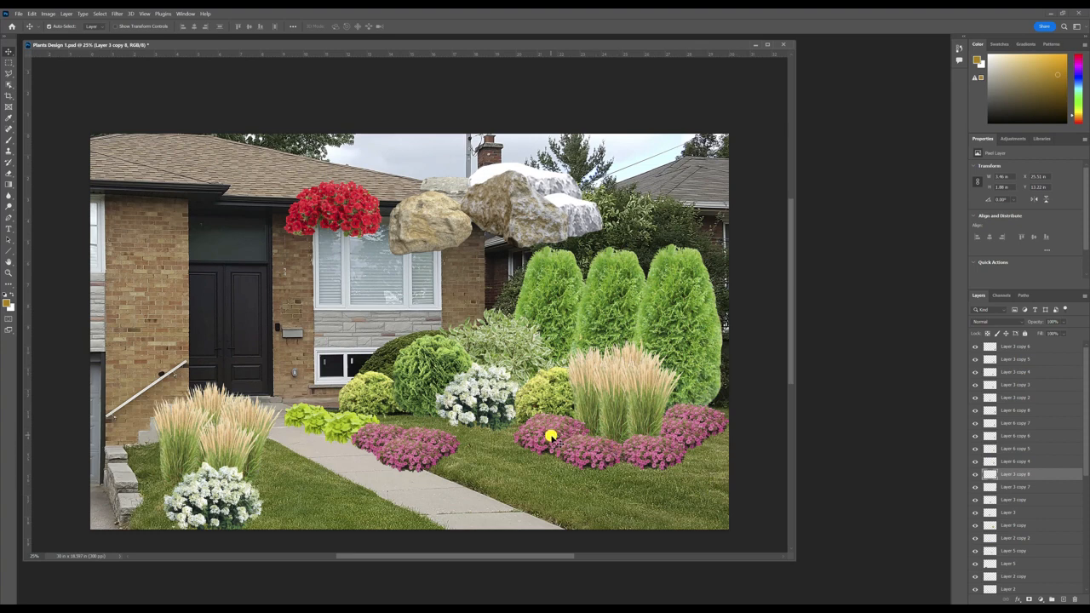
pyautogui.moveTo(555, 440); pyautogui.dragTo(569, 457)
pyautogui.moveTo(649, 461); pyautogui.dragTo(651, 465)
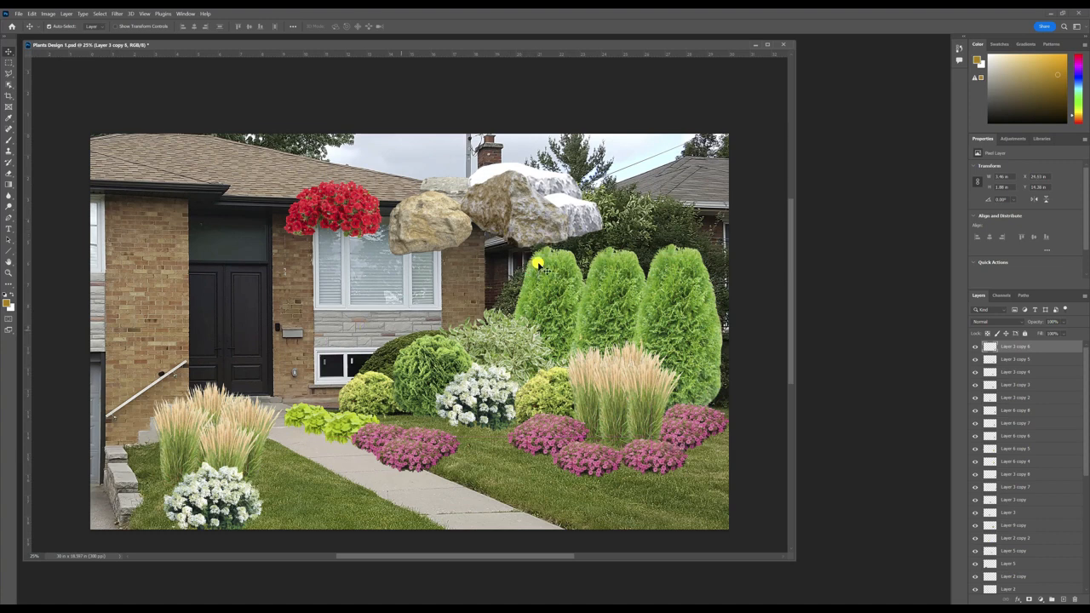
# Step: Place the large white-topped rock in front of the ornamental grasses, with its layer above the grasses but below the front pink flowers
pyautogui.moveTo(569, 218); pyautogui.dragTo(651, 487)
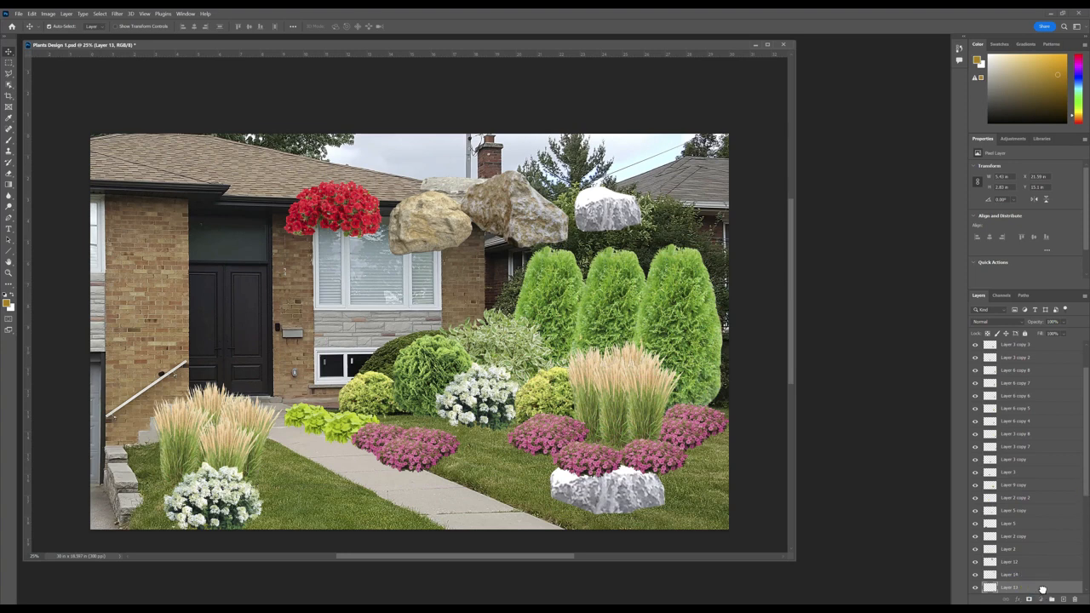
pyautogui.moveTo(1043, 590); pyautogui.dragTo(1035, 354)
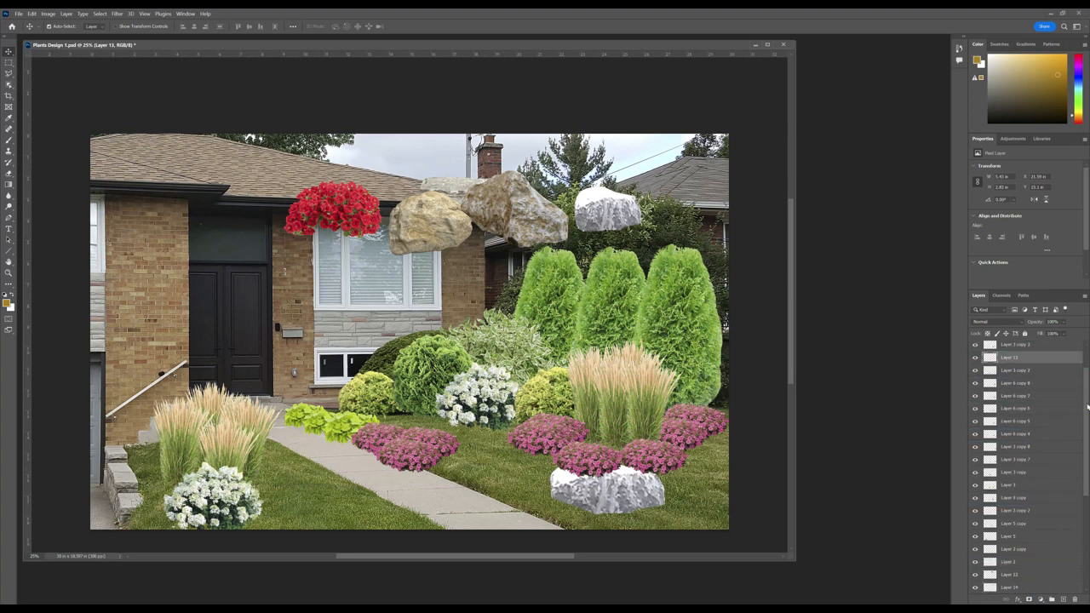
pyautogui.moveTo(1088, 407); pyautogui.dragTo(1067, 350)
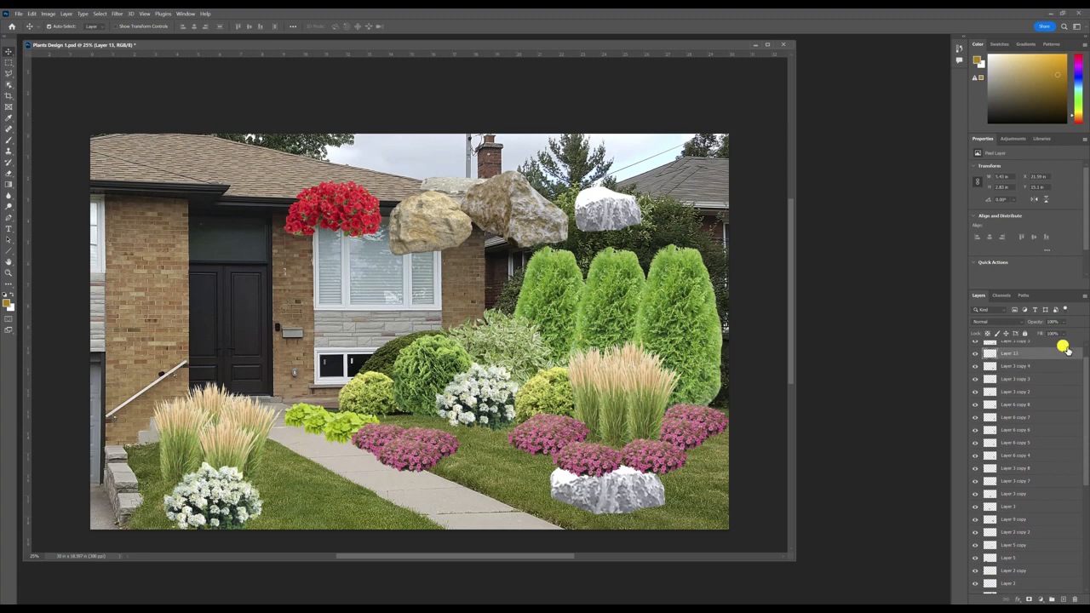
pyautogui.moveTo(1084, 395); pyautogui.dragTo(1056, 349)
pyautogui.moveTo(615, 482); pyautogui.dragTo(620, 423)
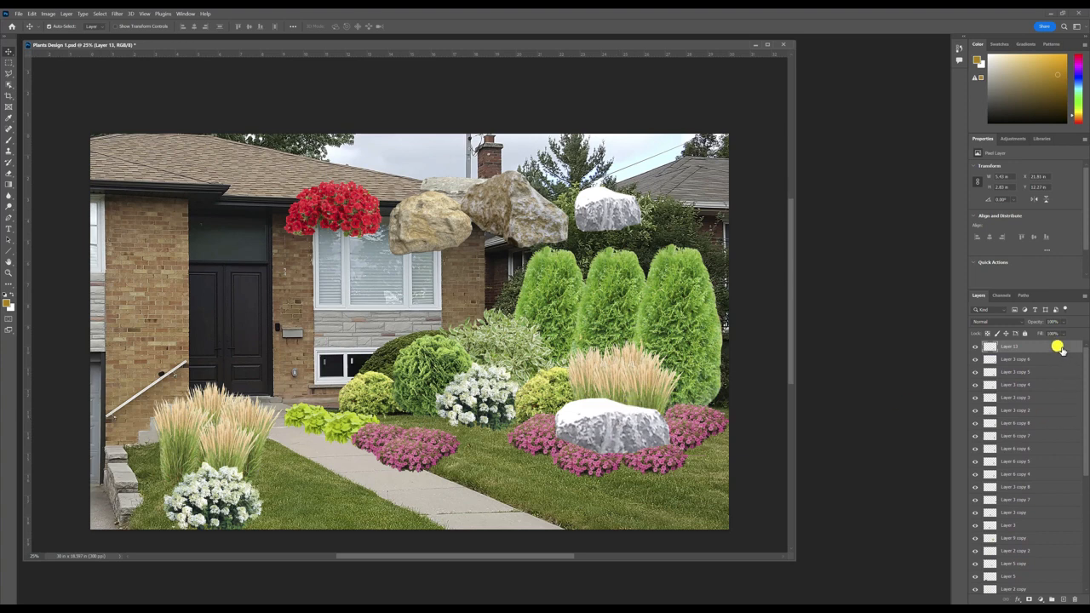
pyautogui.moveTo(1060, 349); pyautogui.dragTo(1059, 414)
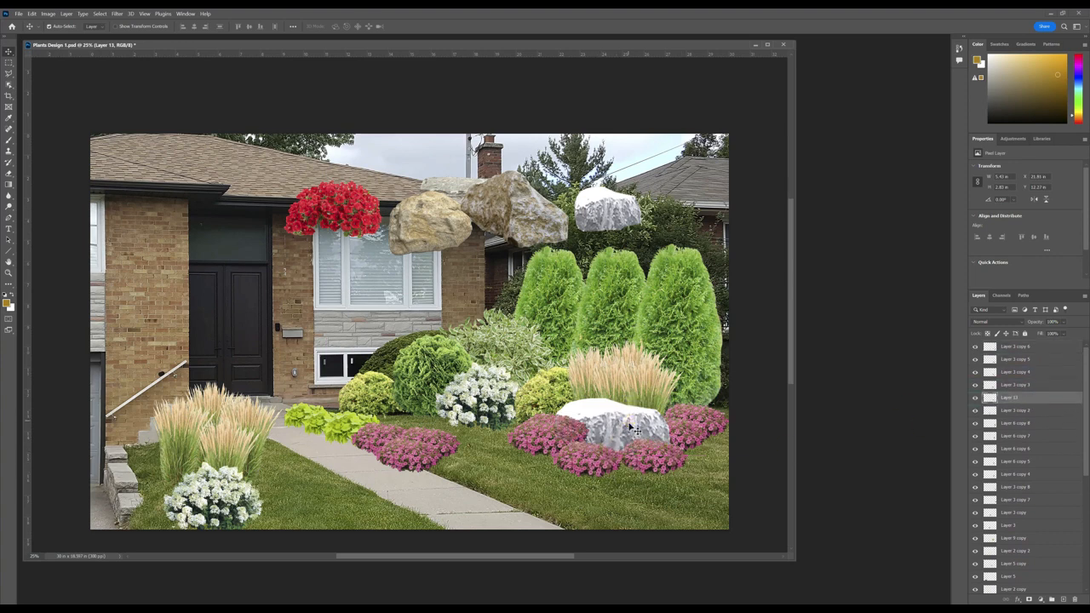
pyautogui.moveTo(629, 425)
pyautogui.mouseDown()
pyautogui.moveTo(626, 438)
pyautogui.moveTo(631, 426)
pyautogui.mouseUp()
# Step: Scale the large white-topped rock down to about 3.5 in wide with Free Transform
pyautogui.hotkey('ctrl', 't')
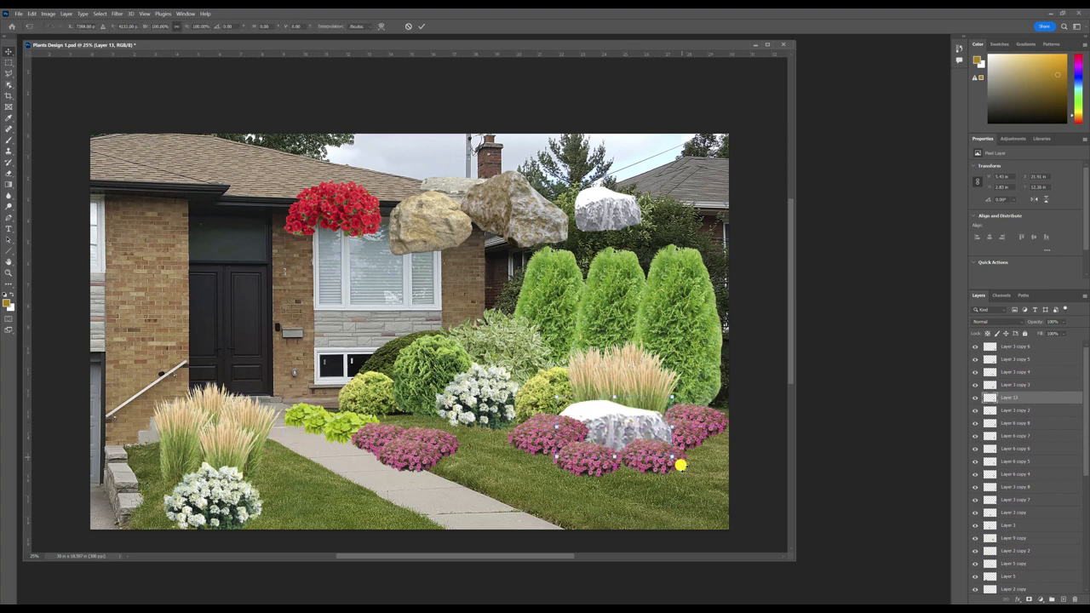
pyautogui.moveTo(672, 456); pyautogui.dragTo(630, 437)
pyautogui.press('Return')
# Step: Place the second white-topped rock beside the first, raise its layer above it, and reposition the pair behind the pink flowers
pyautogui.click(600, 223)
pyautogui.click(602, 205)
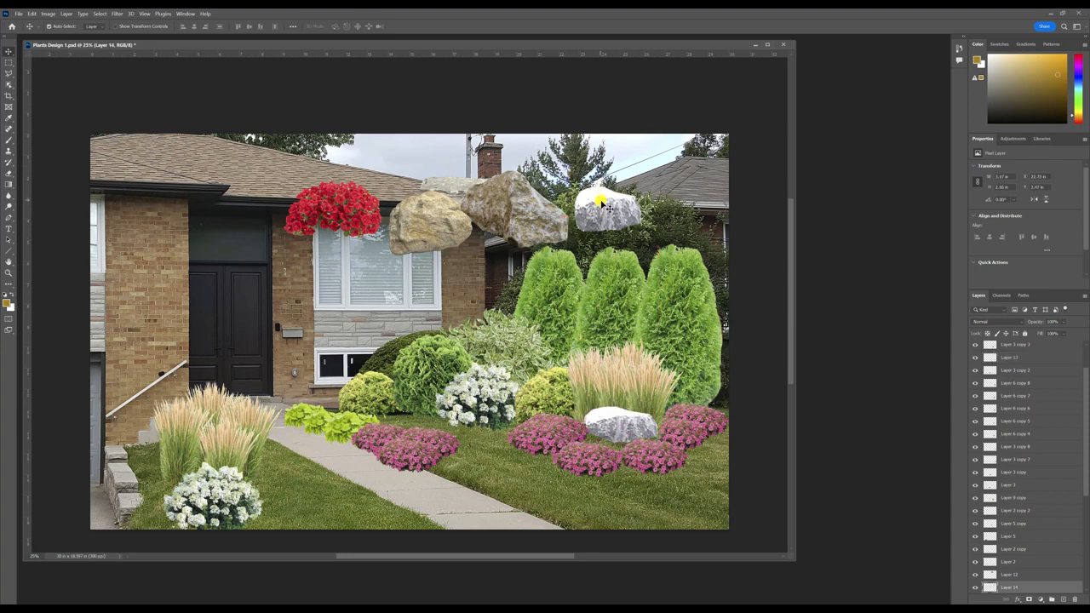
pyautogui.moveTo(602, 204); pyautogui.dragTo(597, 417)
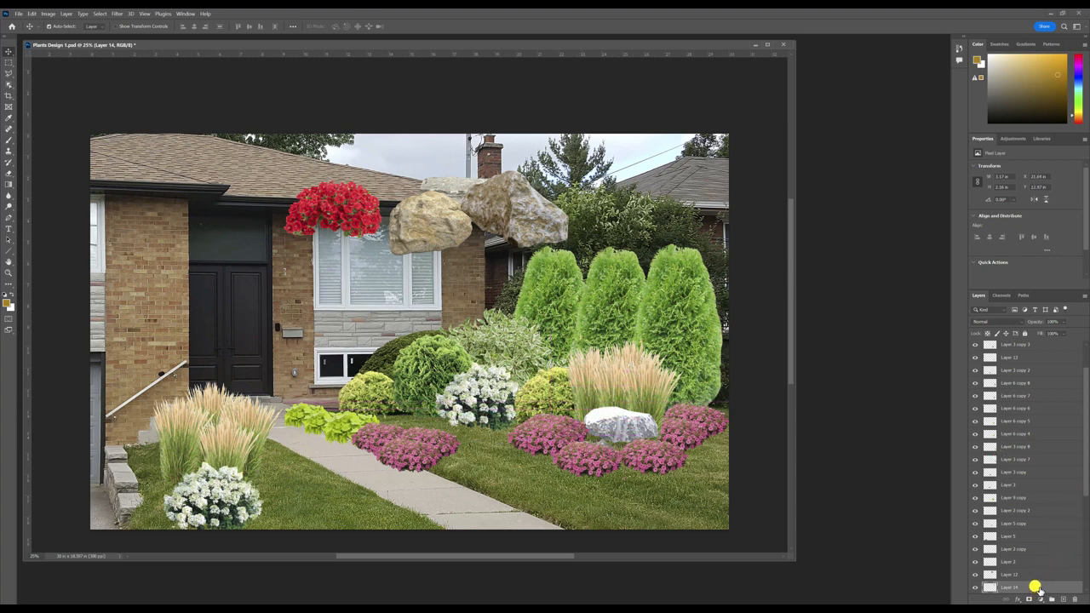
pyautogui.moveTo(1039, 591); pyautogui.dragTo(1056, 359)
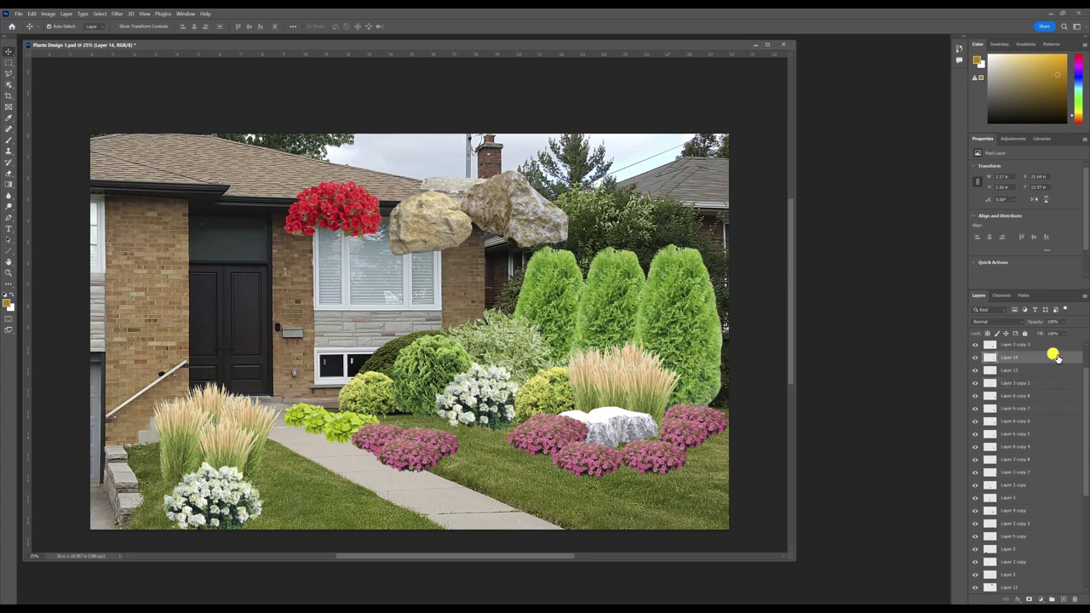
pyautogui.moveTo(600, 435); pyautogui.dragTo(646, 430)
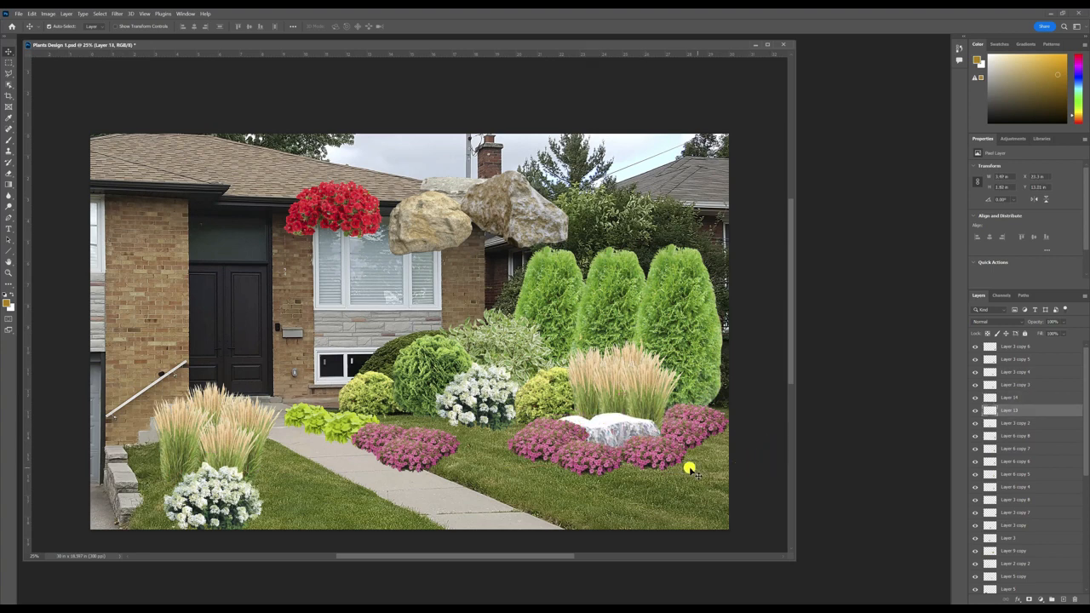
# Step: Enlarge the middle pink flower clump in front of the rocks to about 121%
pyautogui.click(610, 460)
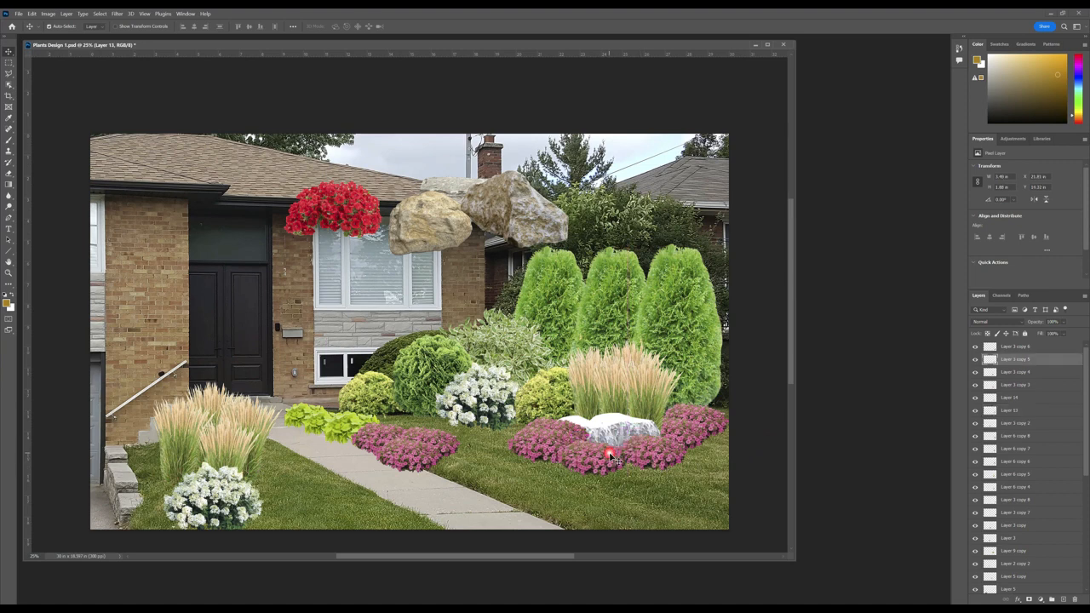
pyautogui.hotkey('ctrl', 't')
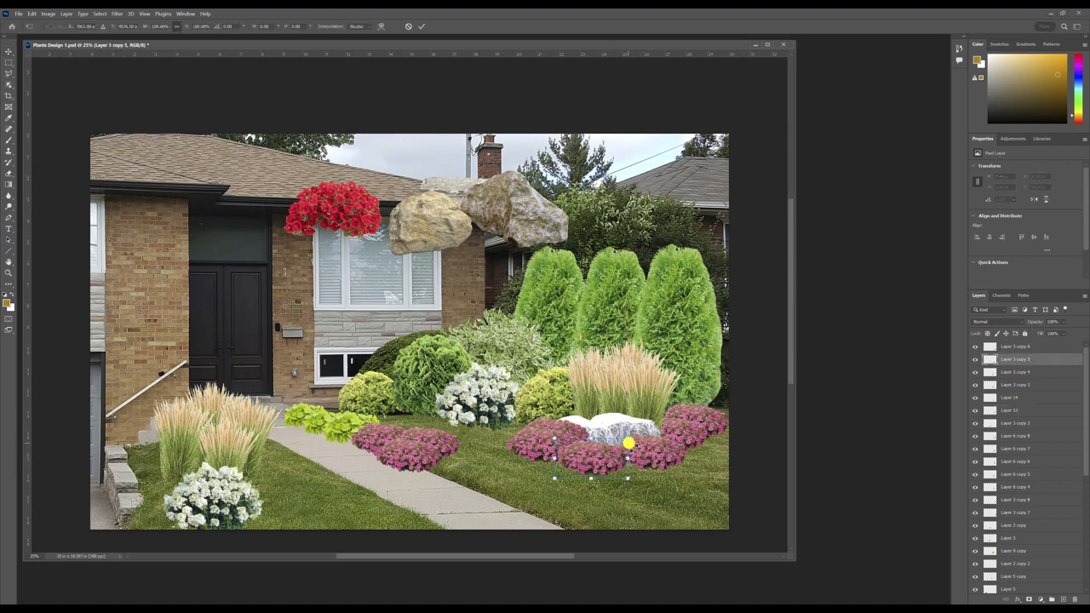
pyautogui.moveTo(629, 443); pyautogui.dragTo(661, 410)
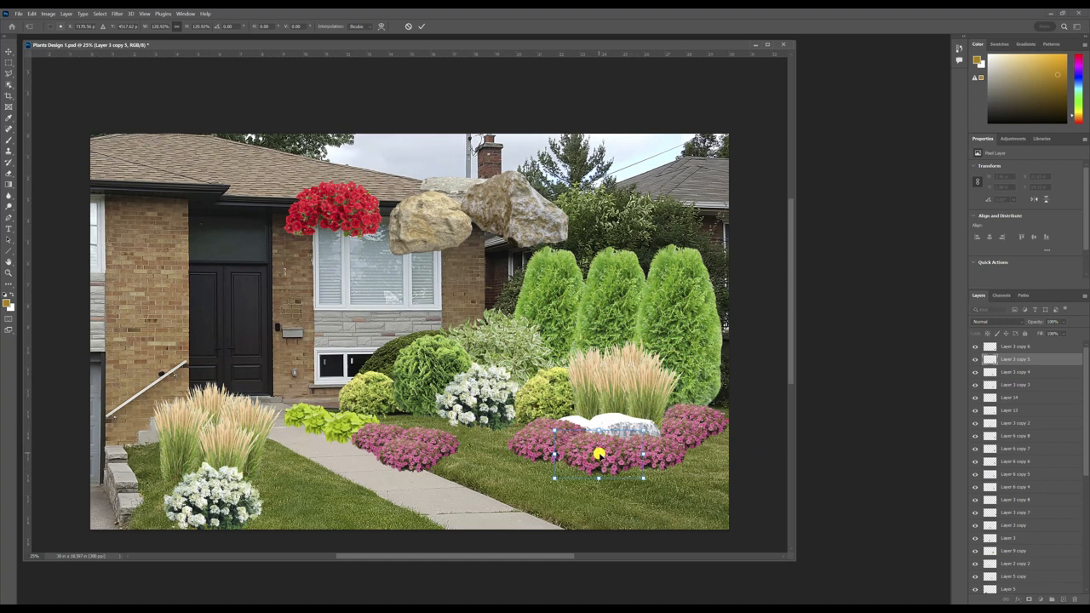
pyautogui.press('Return')
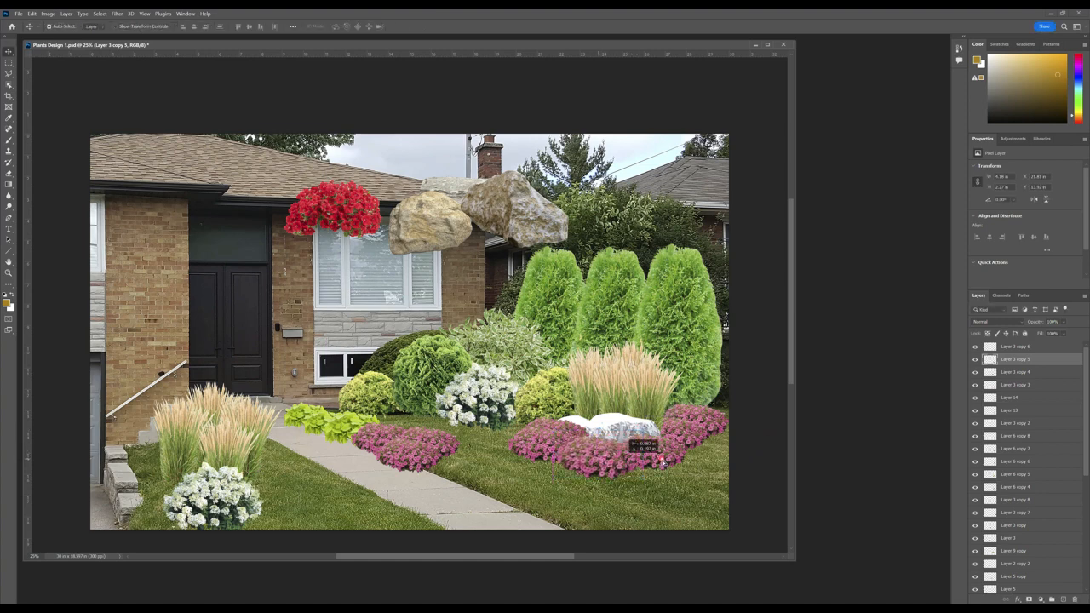
# Step: Enlarge the neighbouring front pink clump to about 111% and nudge the middle clump to even out the border
pyautogui.click(670, 464)
pyautogui.hotkey('ctrl', 't')
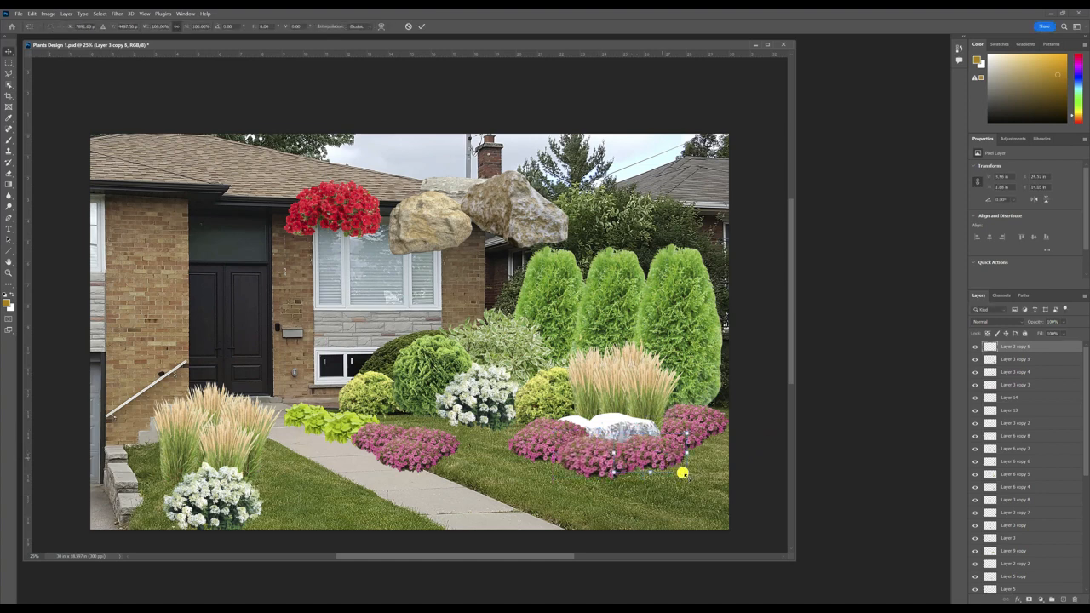
pyautogui.moveTo(684, 474); pyautogui.dragTo(694, 486)
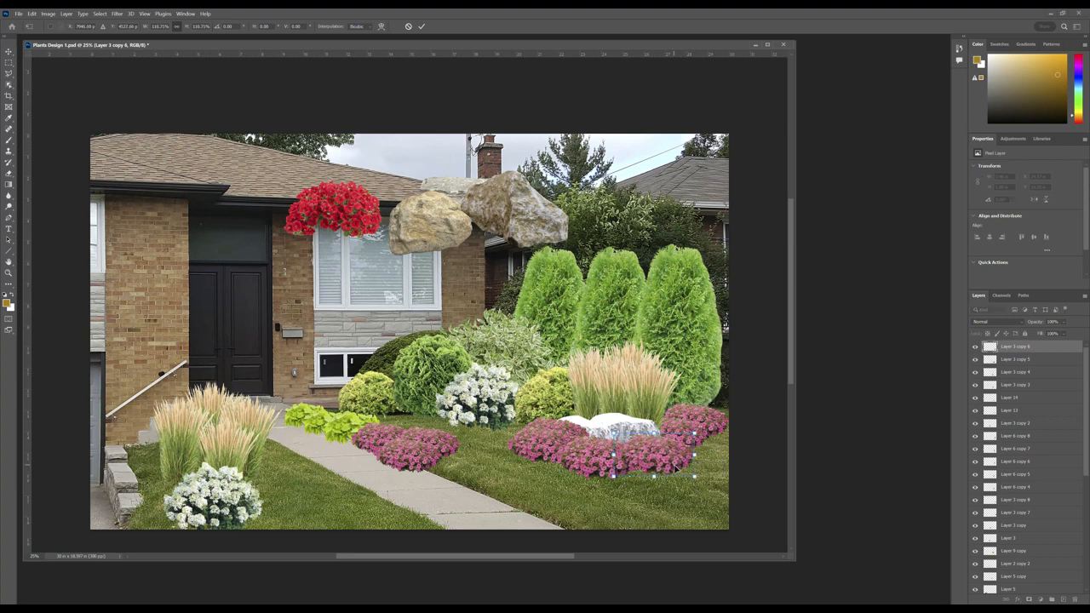
pyautogui.press('Return')
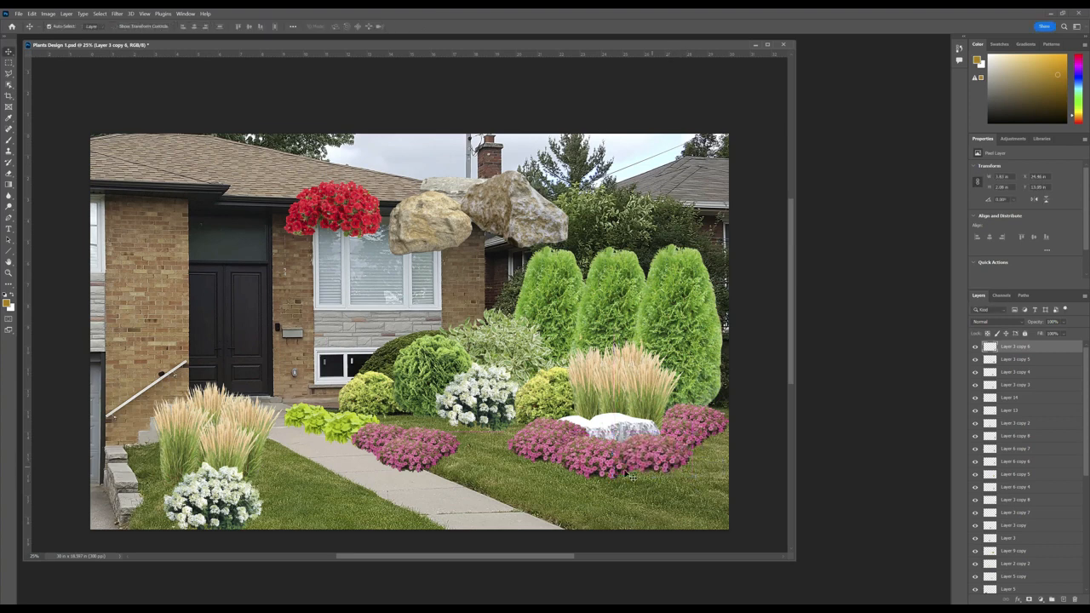
pyautogui.click(595, 470)
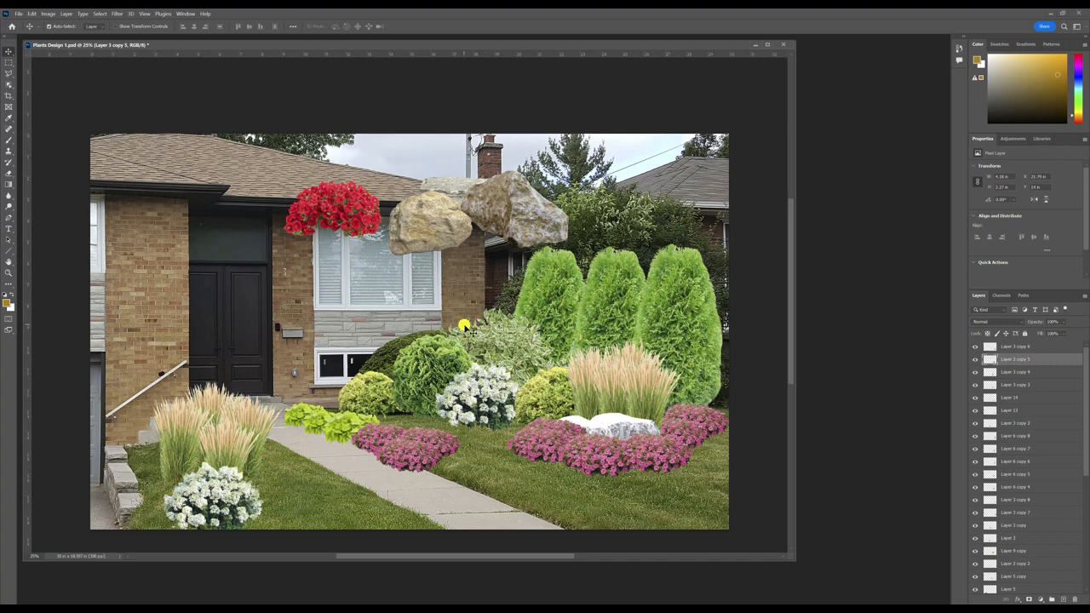
# Step: Move the large brown rock behind the lime-green plants by the walkway and scale it down to about 2.36 in wide
pyautogui.click(521, 230)
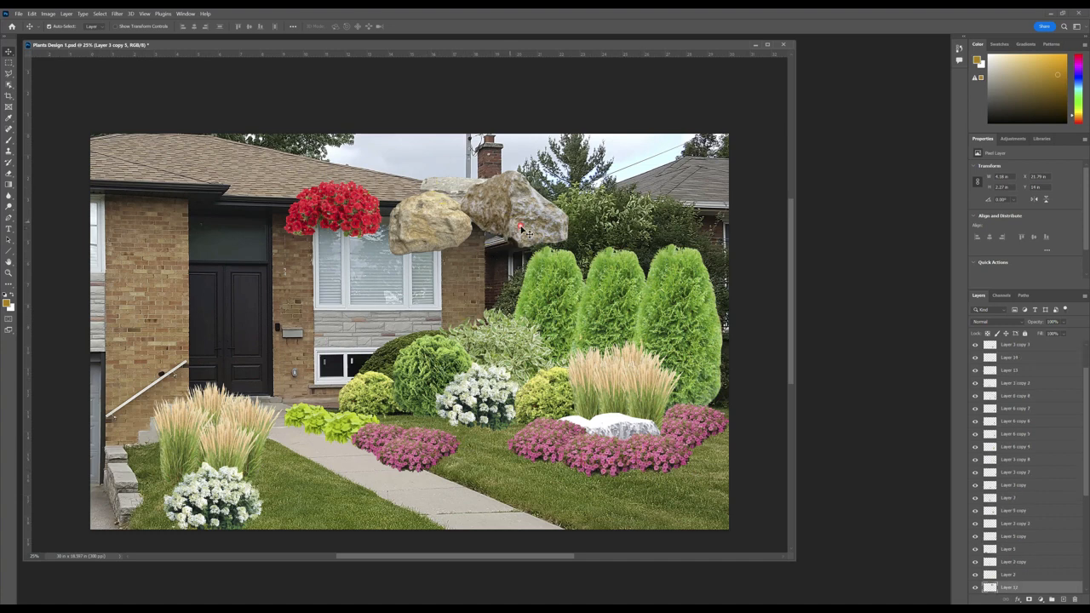
pyautogui.moveTo(522, 236); pyautogui.dragTo(382, 392)
pyautogui.hotkey('ctrl', 't')
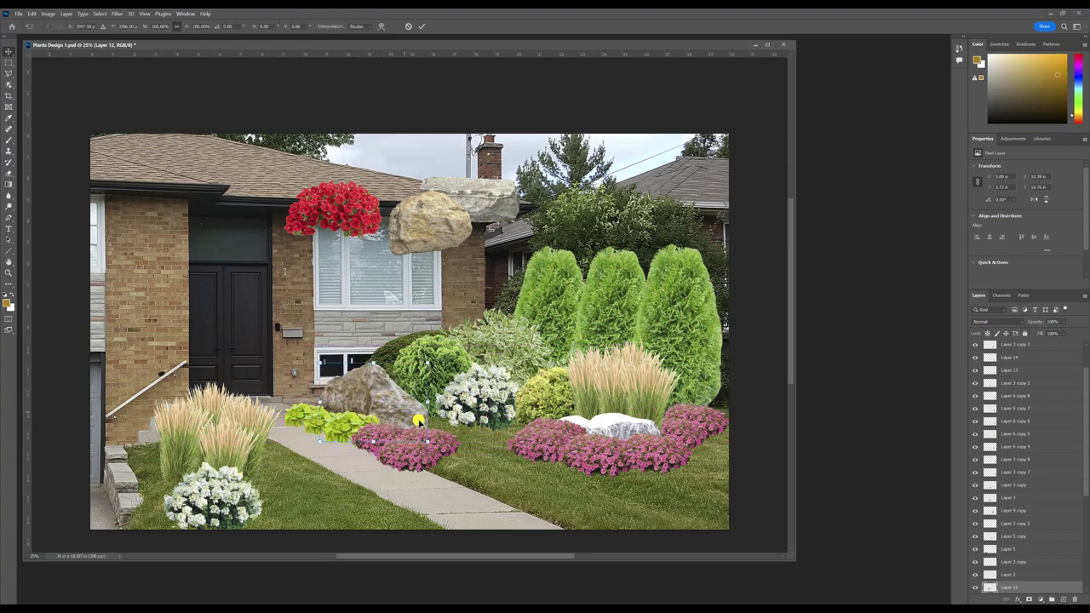
pyautogui.moveTo(428, 442); pyautogui.dragTo(338, 400)
pyautogui.doubleClick(336, 402)
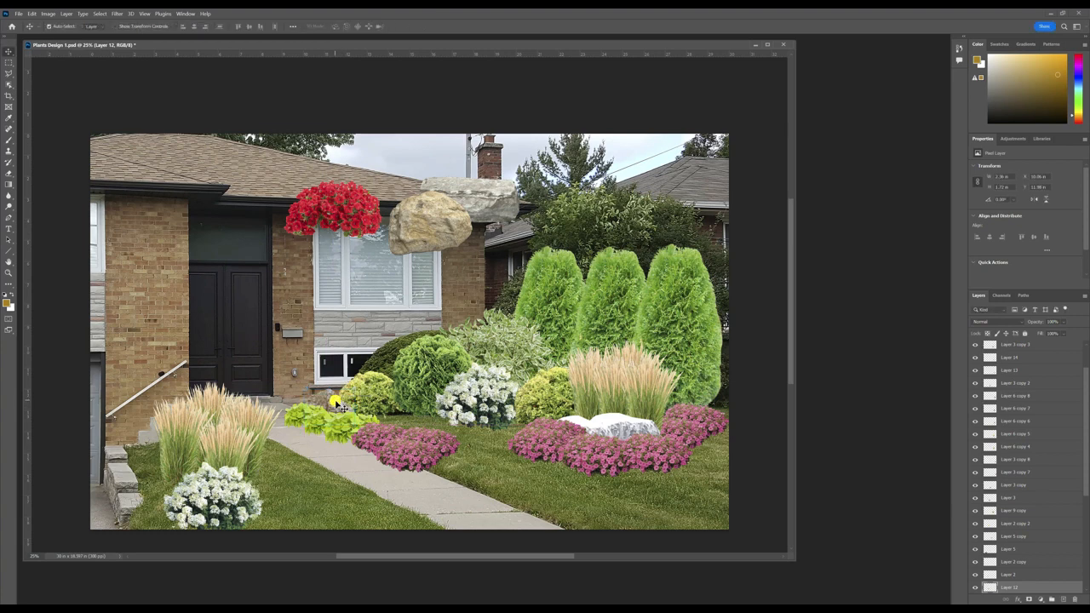
# Step: Duplicate the white-topped rock from the right-hand bed and place the copy at the lower end of the walkway's pink flowers
pyautogui.click(499, 206)
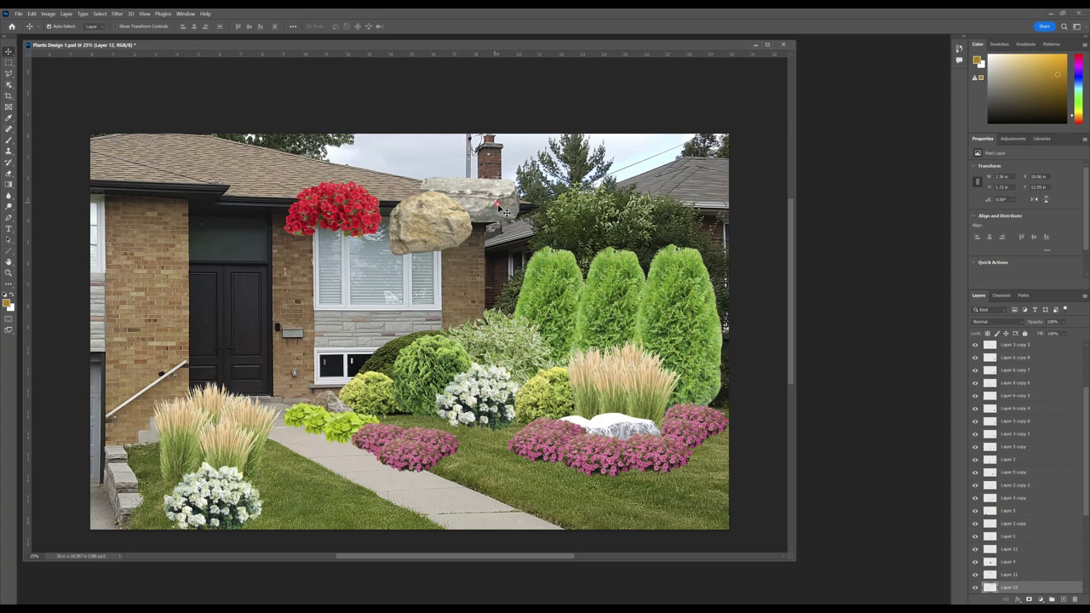
pyautogui.click(633, 433)
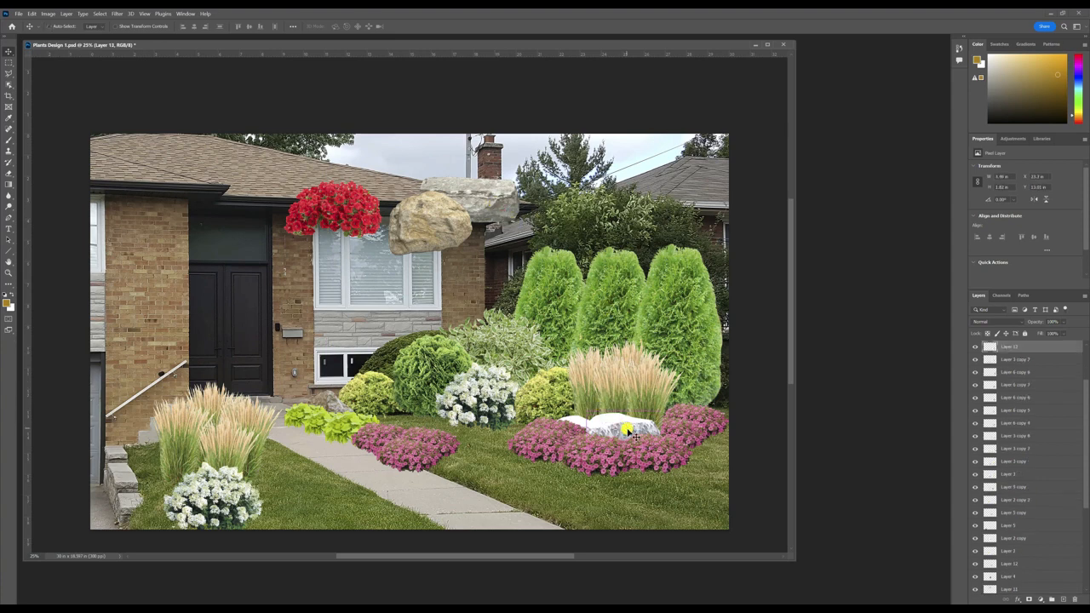
pyautogui.moveTo(633, 433)
pyautogui.mouseDown()
pyautogui.moveTo(630, 401)
pyautogui.moveTo(460, 400)
pyautogui.moveTo(443, 430)
pyautogui.moveTo(445, 463)
pyautogui.moveTo(457, 470)
pyautogui.moveTo(454, 460)
pyautogui.moveTo(403, 457)
pyautogui.moveTo(434, 464)
pyautogui.mouseUp()
pyautogui.click(454, 468)
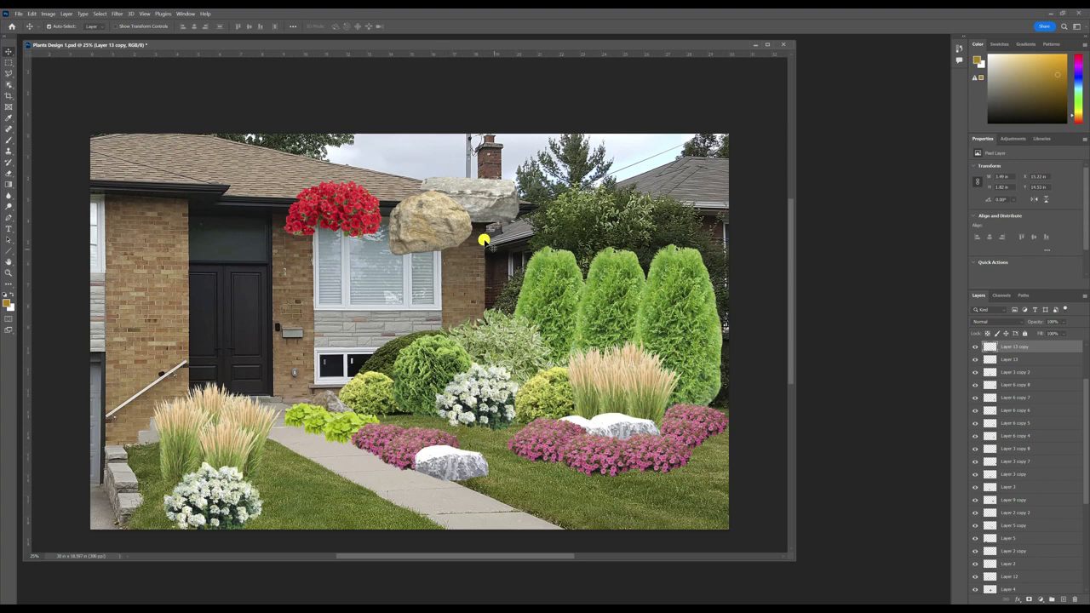
# Step: Move the flat grey stone behind the copied white-topped rock, raise its layer above the pink flowers, and scale it to about 3.13 in wide
pyautogui.click(493, 208)
pyautogui.moveTo(496, 208); pyautogui.dragTo(469, 419)
pyautogui.moveTo(1045, 593); pyautogui.dragTo(1062, 445)
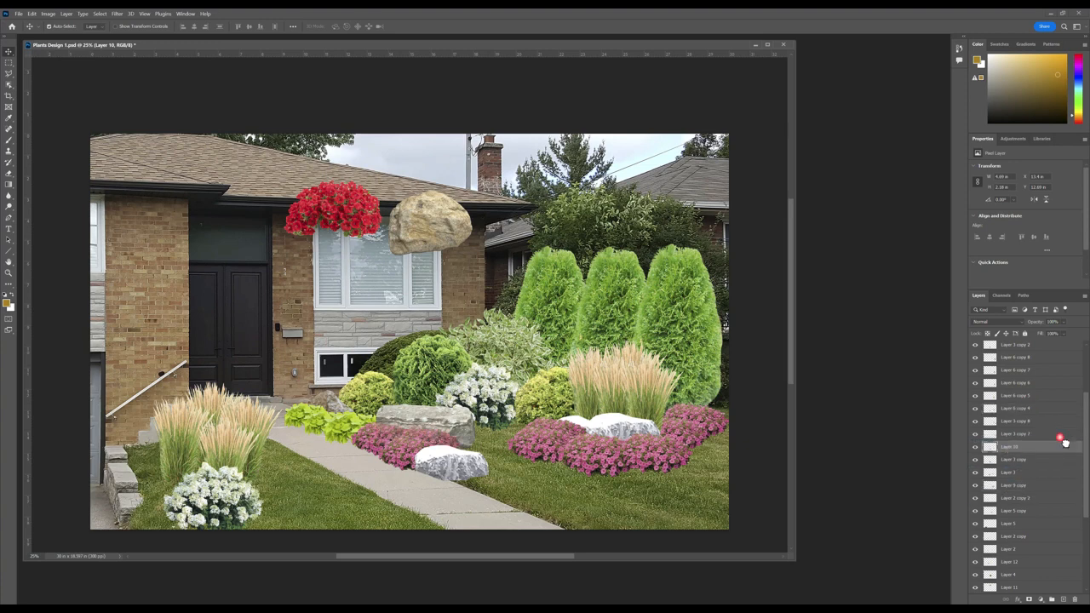
pyautogui.moveTo(466, 423)
pyautogui.mouseDown()
pyautogui.moveTo(481, 430)
pyautogui.moveTo(493, 419)
pyautogui.moveTo(470, 436)
pyautogui.moveTo(462, 417)
pyautogui.moveTo(441, 445)
pyautogui.moveTo(475, 447)
pyautogui.mouseUp()
pyautogui.hotkey('ctrl', 't')
pyautogui.press('Return')
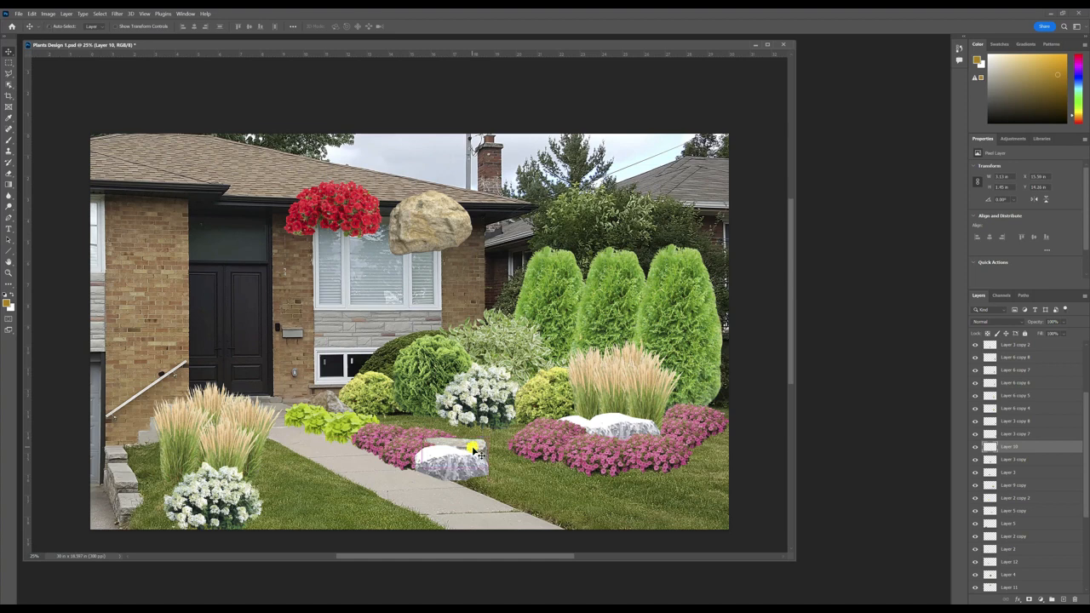
# Step: Duplicate the flat stone, place the copy beside the lime-green plants, and layer it behind the pink flowers, adjusting the adjoining pink clump
pyautogui.moveTo(473, 448); pyautogui.dragTo(416, 417)
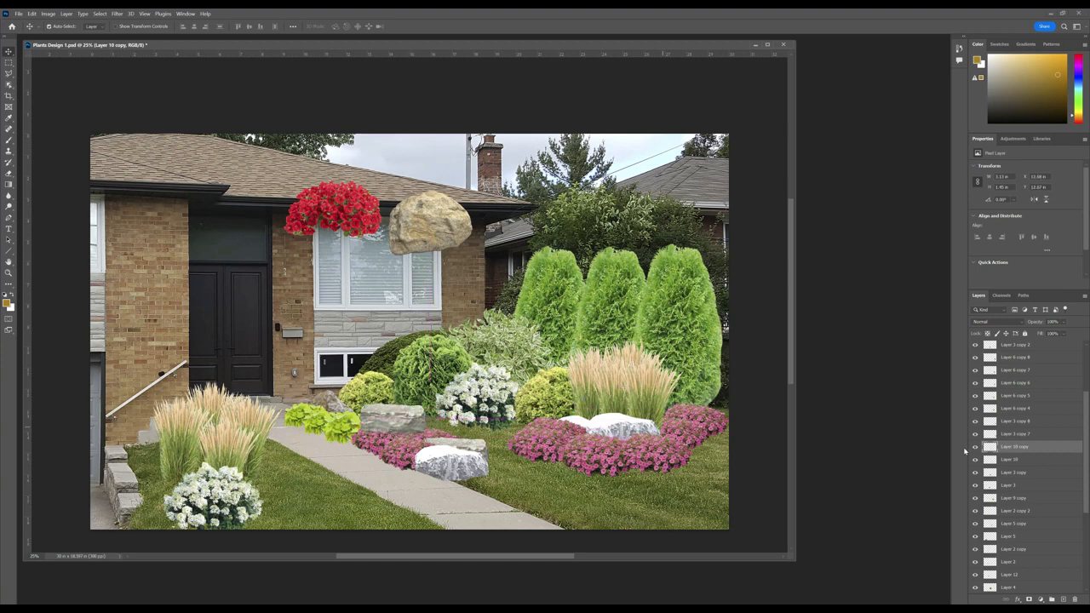
pyautogui.moveTo(1057, 449); pyautogui.dragTo(1050, 528)
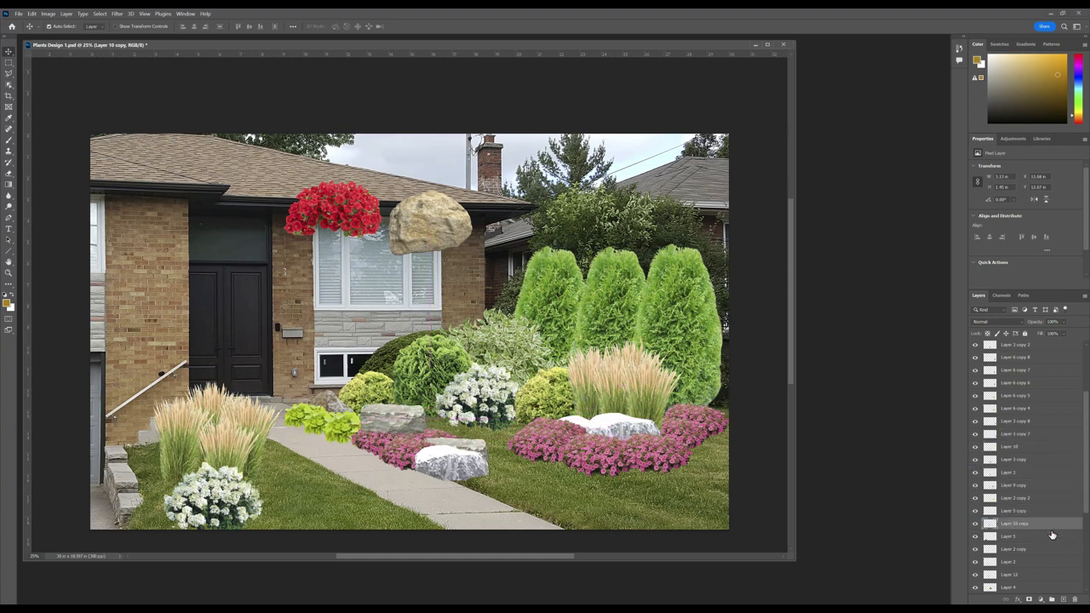
pyautogui.moveTo(418, 415); pyautogui.dragTo(378, 440)
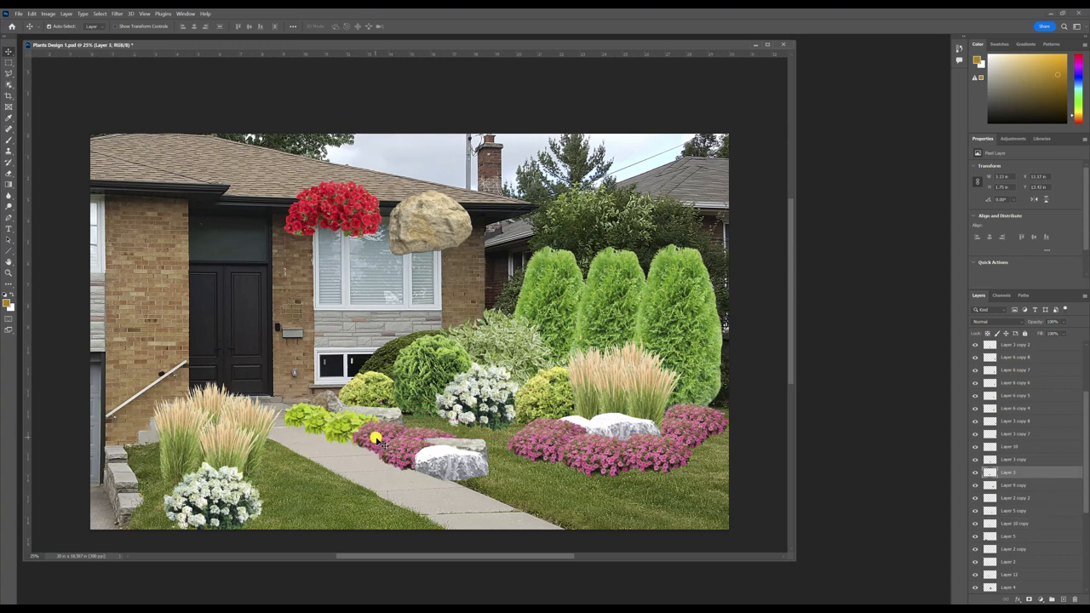
pyautogui.click(697, 439)
# Step: Duplicate the white-topped rock in the right-hand bed and place the copy beside the white flowers in the left front bed
pyautogui.moveTo(791, 322); pyautogui.dragTo(790, 339)
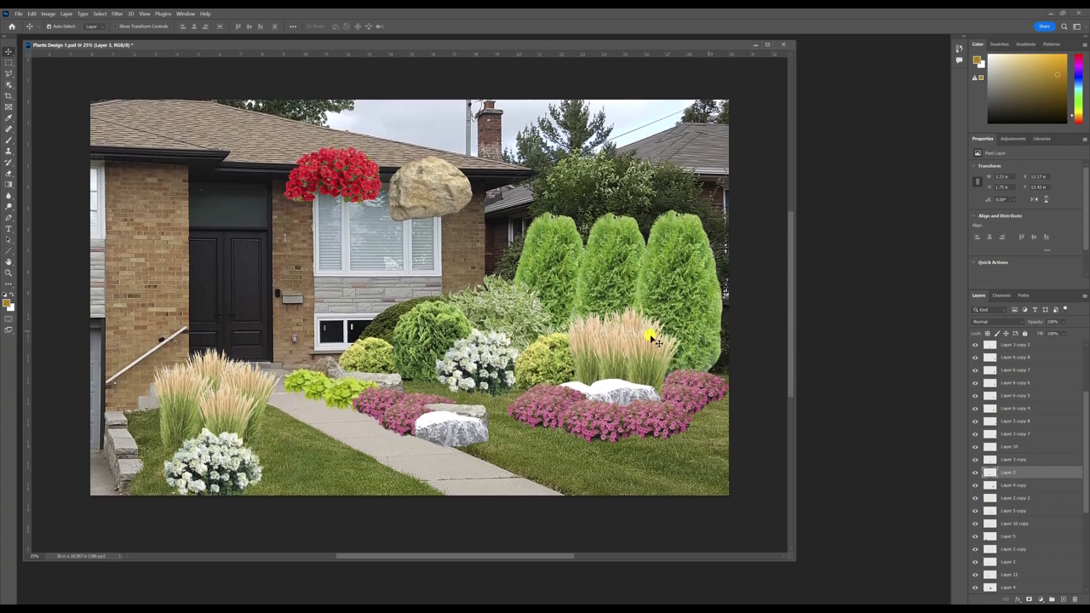
pyautogui.click(606, 404)
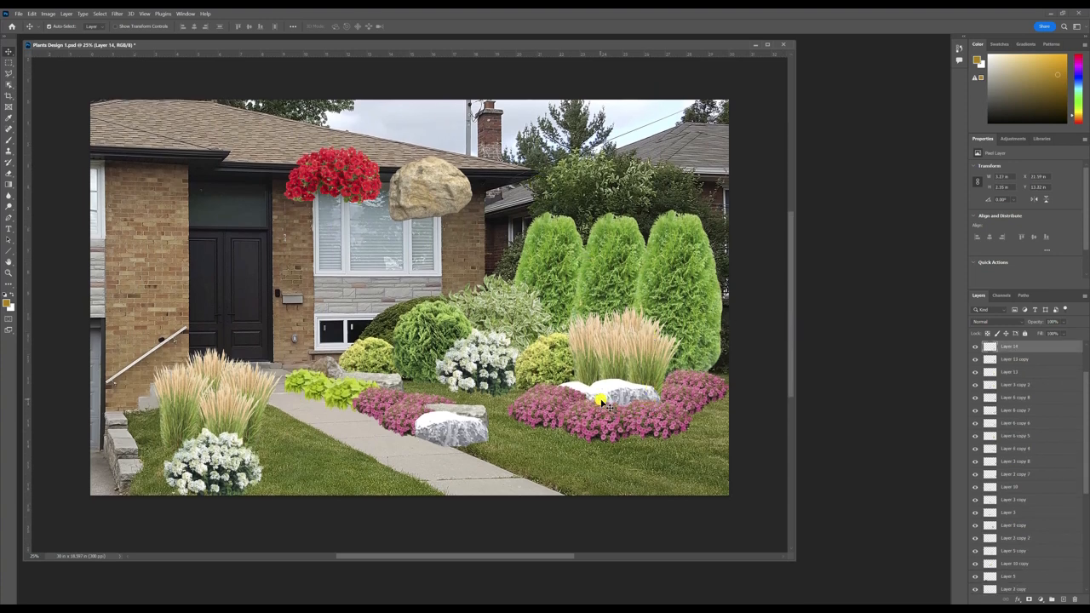
pyautogui.press('ctrl')
pyautogui.hotkey('ctrl', 'j')
pyautogui.moveTo(602, 404); pyautogui.dragTo(194, 440)
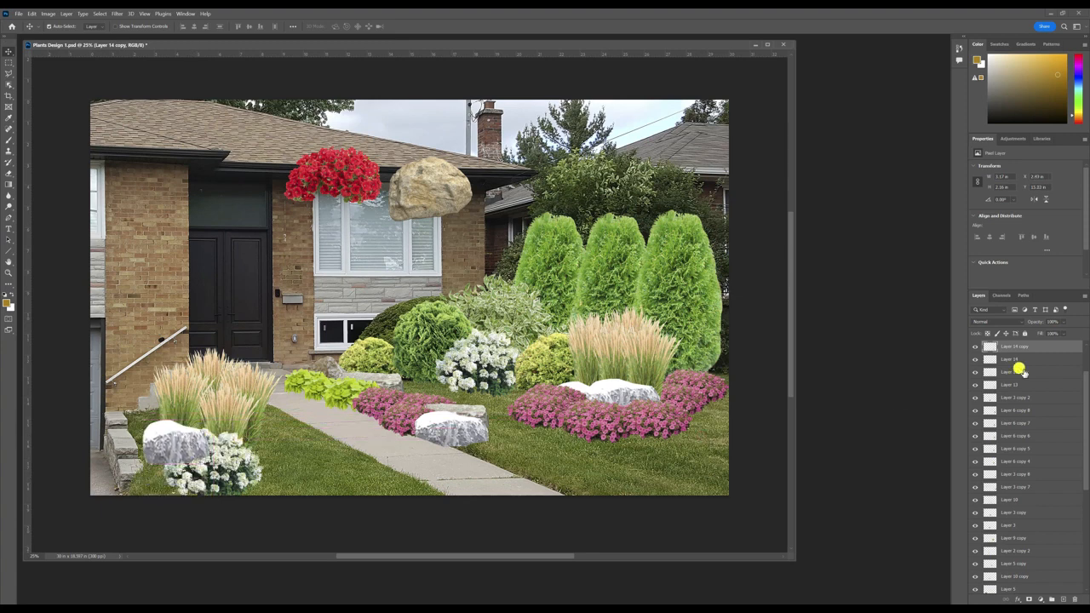
# Step: Lower the copied rock's layer so it sits behind the white flowers in the left front bed
pyautogui.moveTo(1060, 352); pyautogui.dragTo(1053, 545)
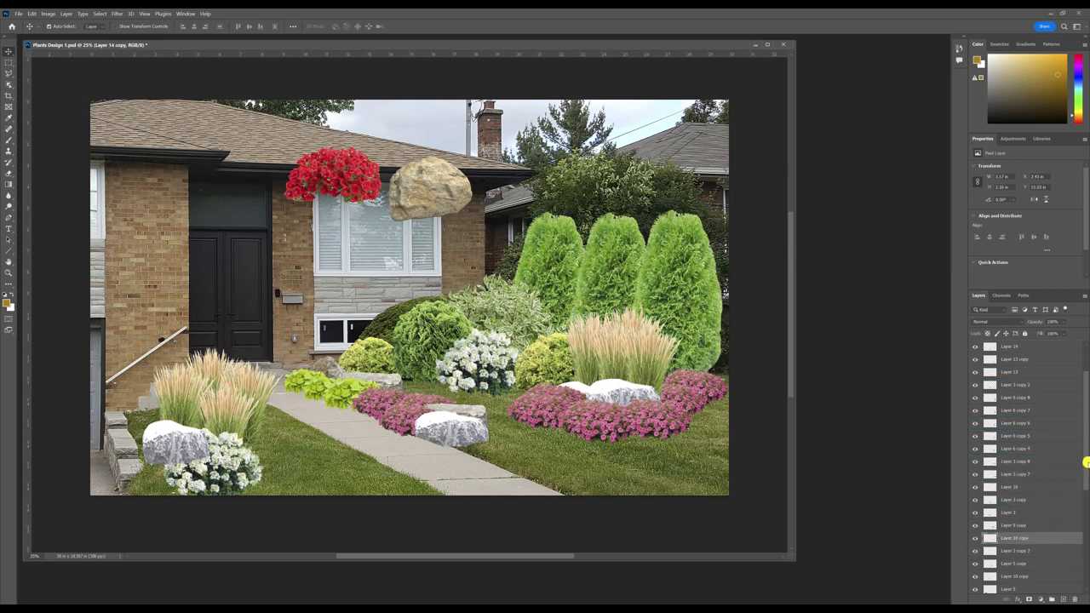
pyautogui.scroll(-5, 1074, 458)
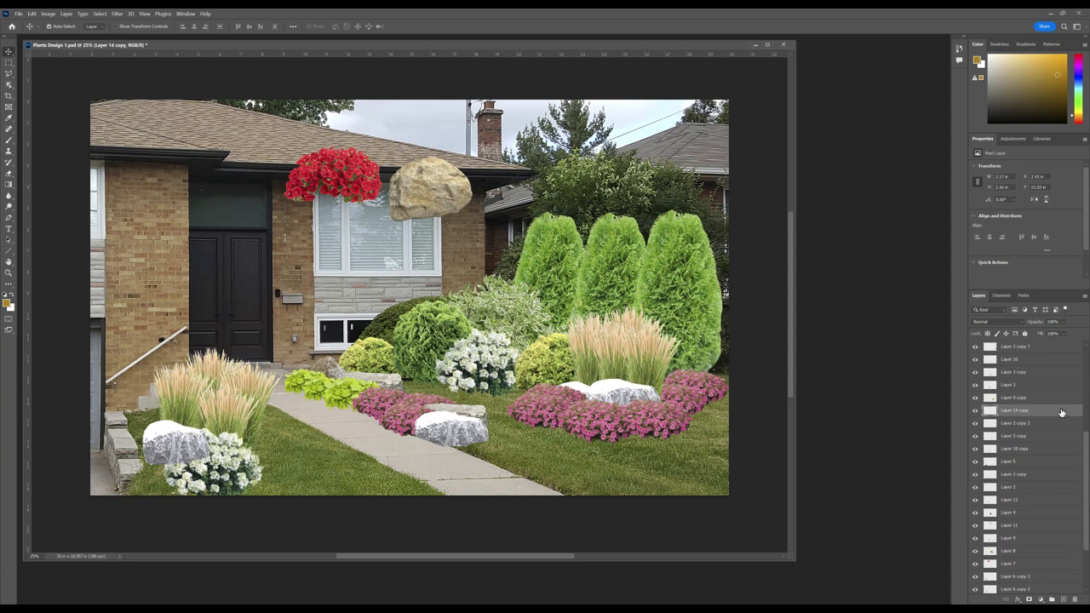
pyautogui.moveTo(1061, 412); pyautogui.dragTo(1040, 540)
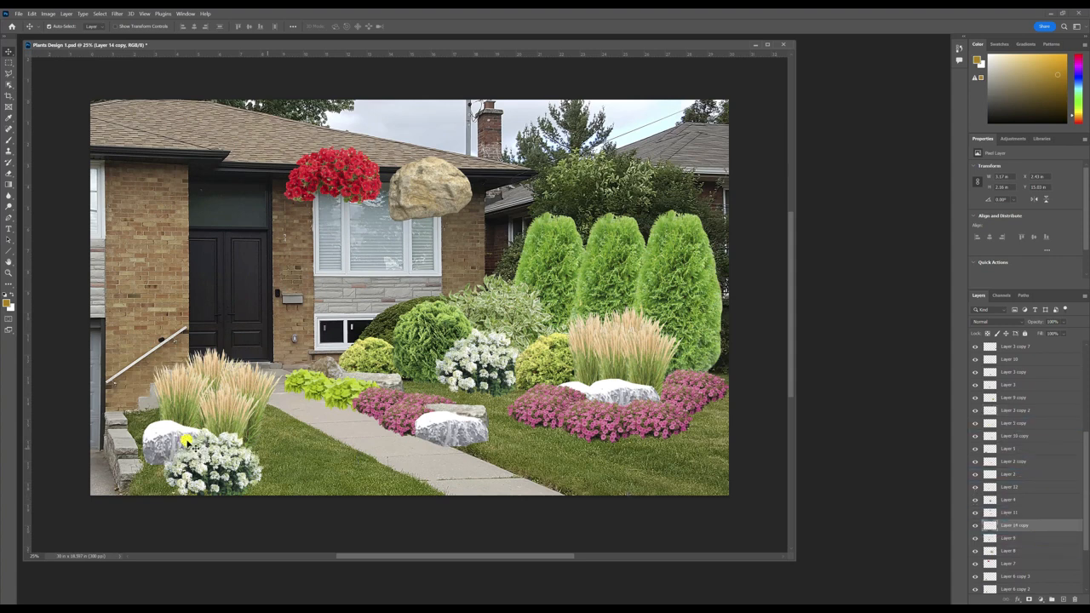
# Step: Scale the left bed's white-topped rock down to about 83% and position it between the retaining wall and the white flowers
pyautogui.moveTo(156, 438); pyautogui.dragTo(163, 448)
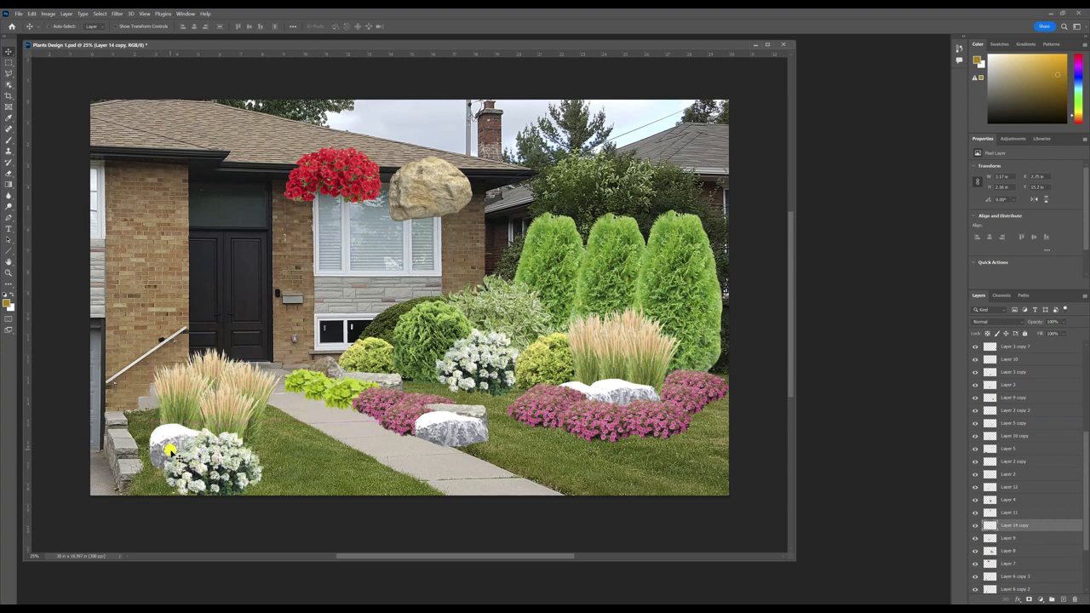
pyautogui.hotkey('ctrl', 't')
pyautogui.moveTo(216, 425); pyautogui.dragTo(161, 455)
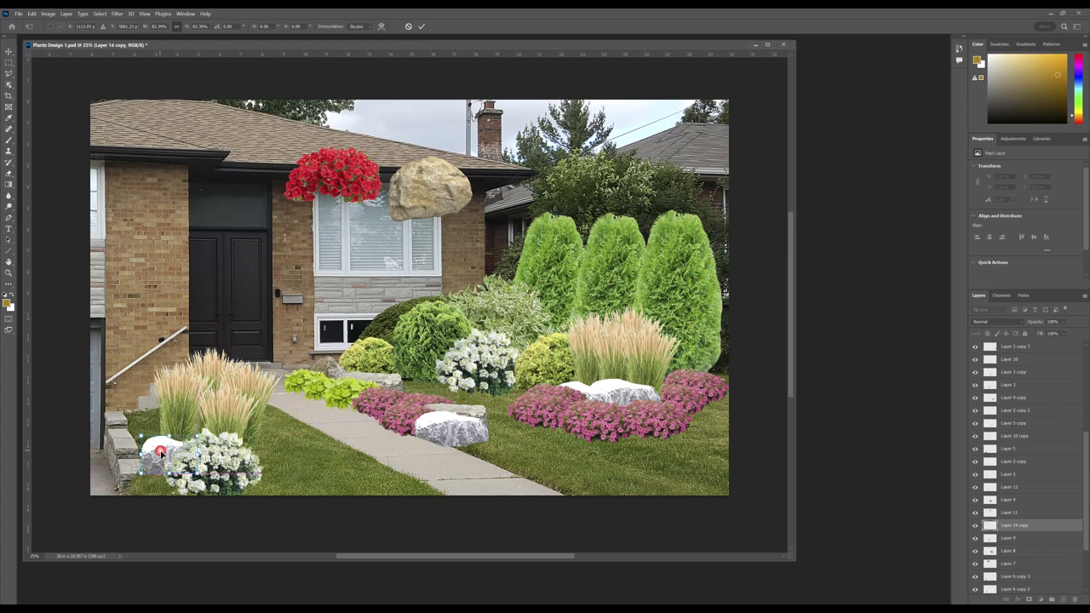
pyautogui.press('Return')
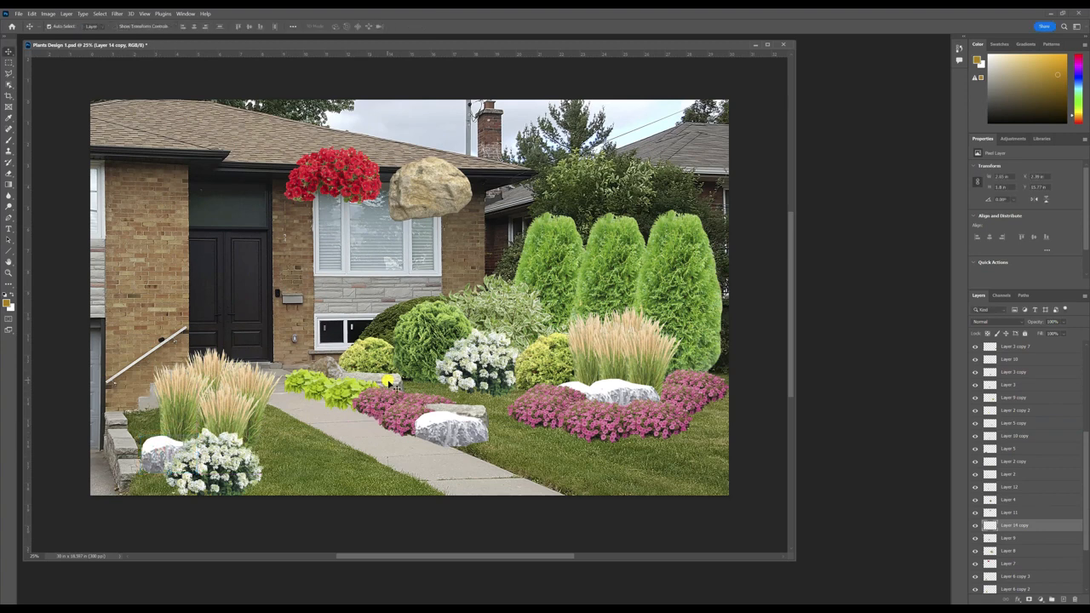
# Step: Duplicate the flat stone by the lime-green plants, place the copy beside the retaining wall, and lower its layer behind the ornamental grasses
pyautogui.click(393, 385)
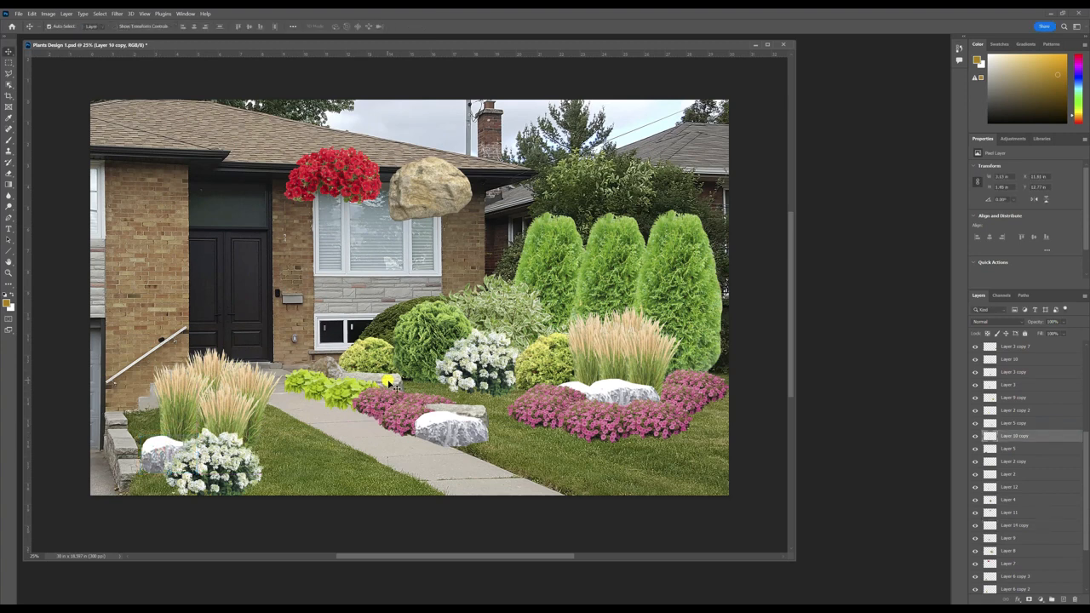
pyautogui.hotkey('ctrl', 'j')
pyautogui.moveTo(390, 384); pyautogui.dragTo(181, 417)
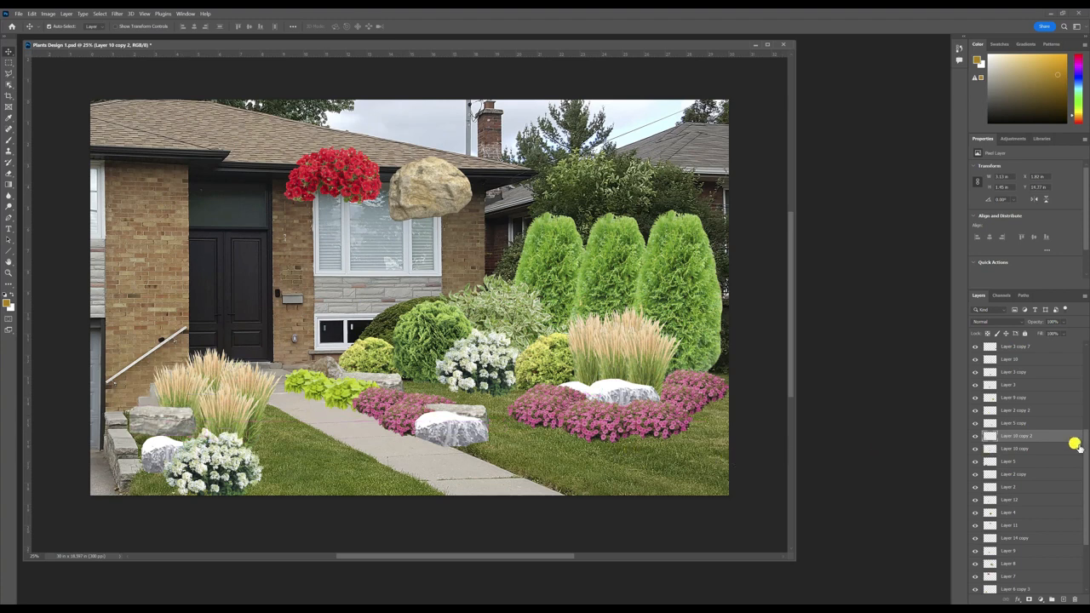
pyautogui.moveTo(1071, 442); pyautogui.dragTo(1061, 552)
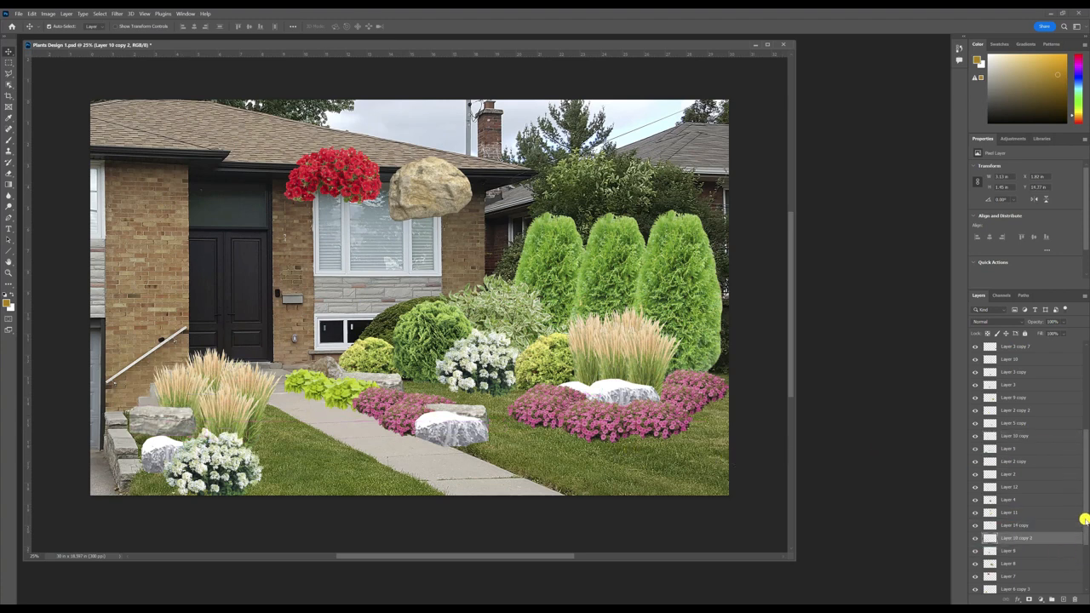
pyautogui.scroll(-3, 1085, 519)
pyautogui.moveTo(1061, 450); pyautogui.dragTo(1056, 562)
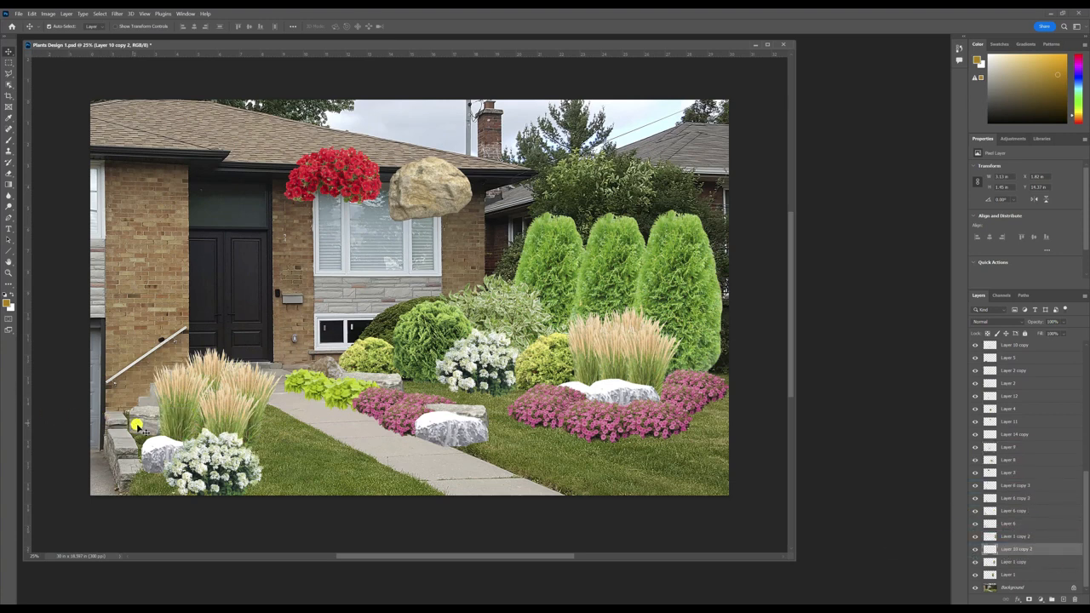
# Step: Nudge the flat stone by the retaining wall and add an offset duplicate to build up a stacked edge behind the grasses
pyautogui.moveTo(144, 428)
pyautogui.mouseDown()
pyautogui.moveTo(163, 434)
pyautogui.moveTo(145, 420)
pyautogui.mouseUp()
pyautogui.hotkey('ctrl', '[')
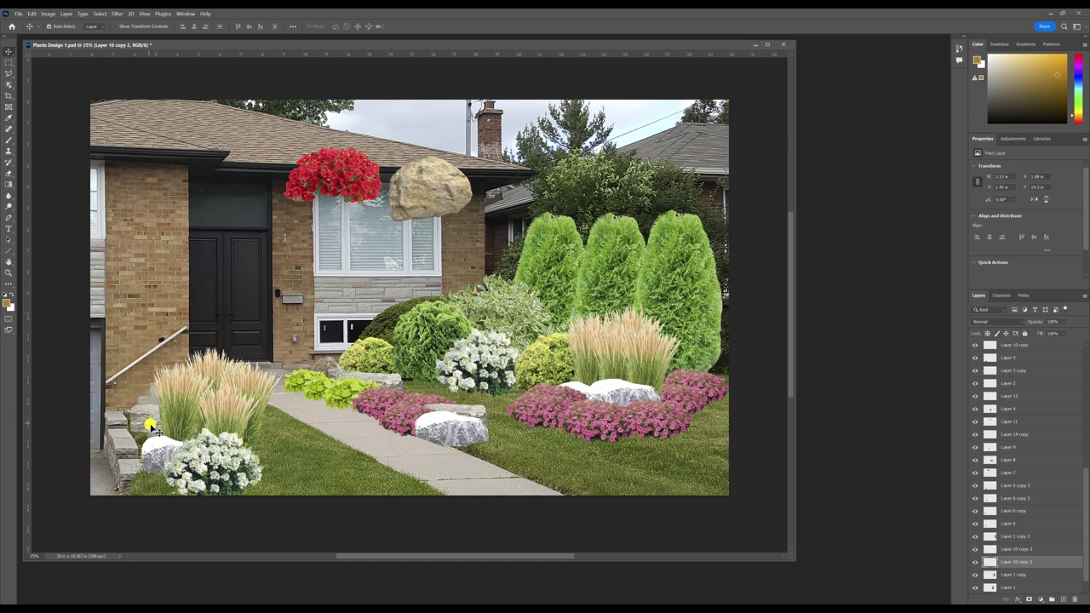
pyautogui.click(151, 426)
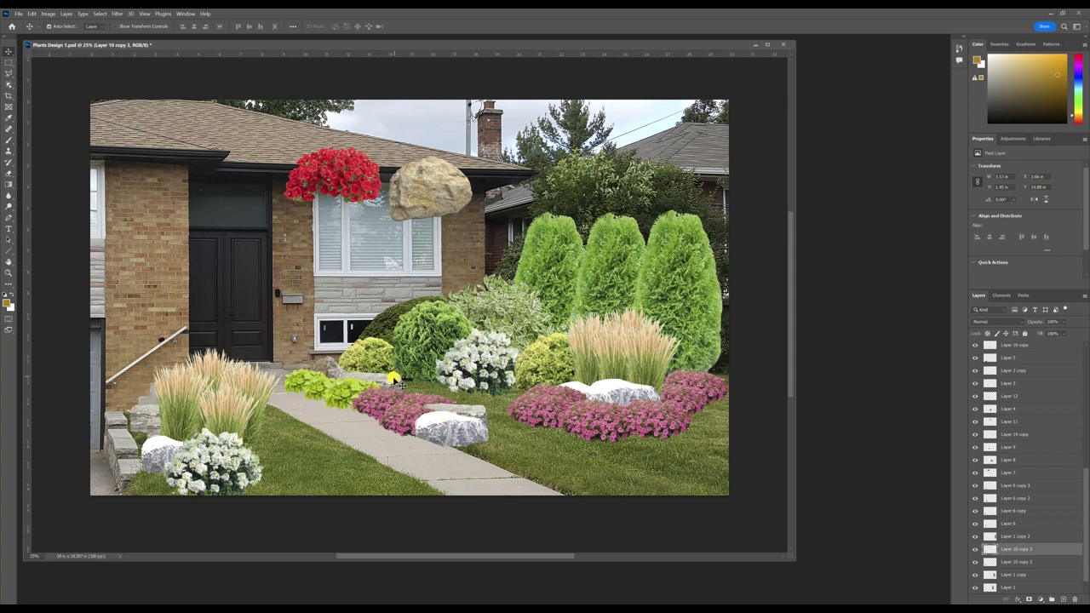
# Step: Move the tan boulder in front of the round green shrub and arrange its layer behind the flat stone and the white flowers
pyautogui.moveTo(443, 181); pyautogui.dragTo(431, 381)
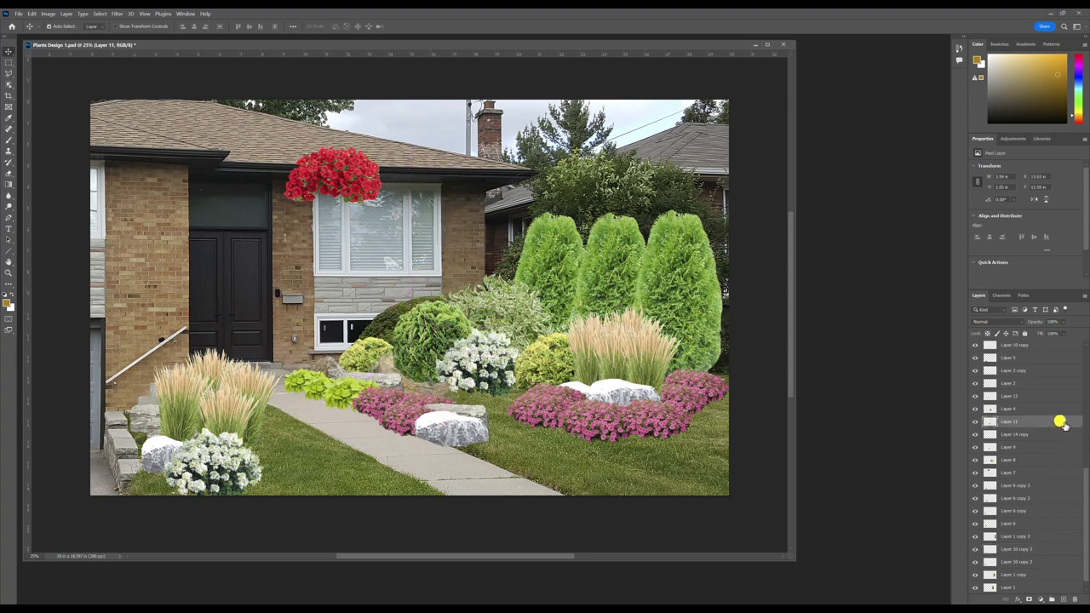
pyautogui.moveTo(1063, 423); pyautogui.dragTo(1077, 353)
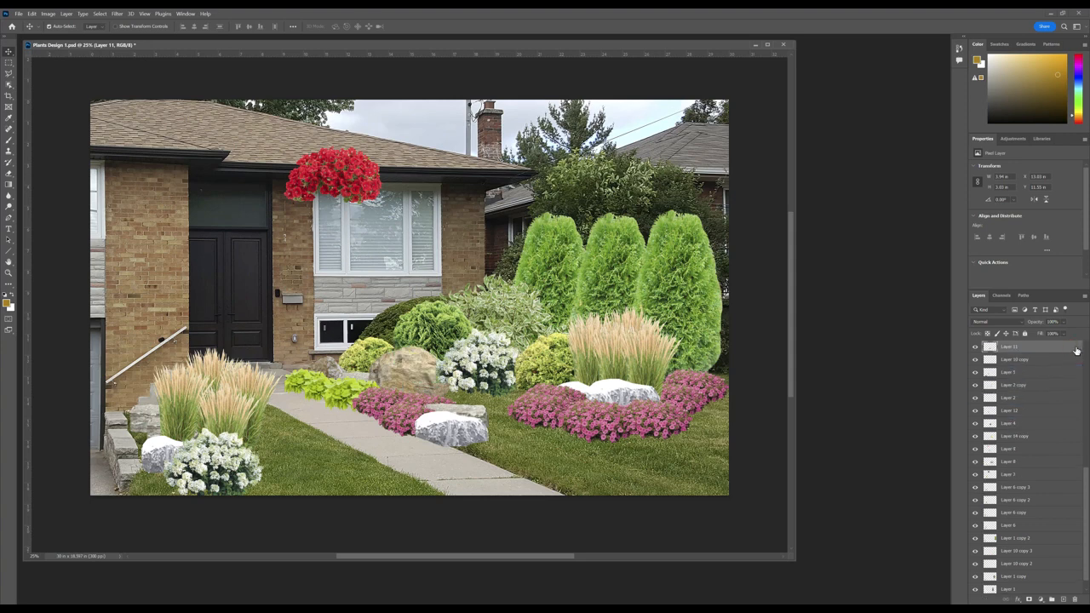
pyautogui.moveTo(411, 376); pyautogui.dragTo(411, 374)
pyautogui.moveTo(1064, 349); pyautogui.dragTo(1066, 409)
pyautogui.moveTo(406, 362); pyautogui.dragTo(409, 364)
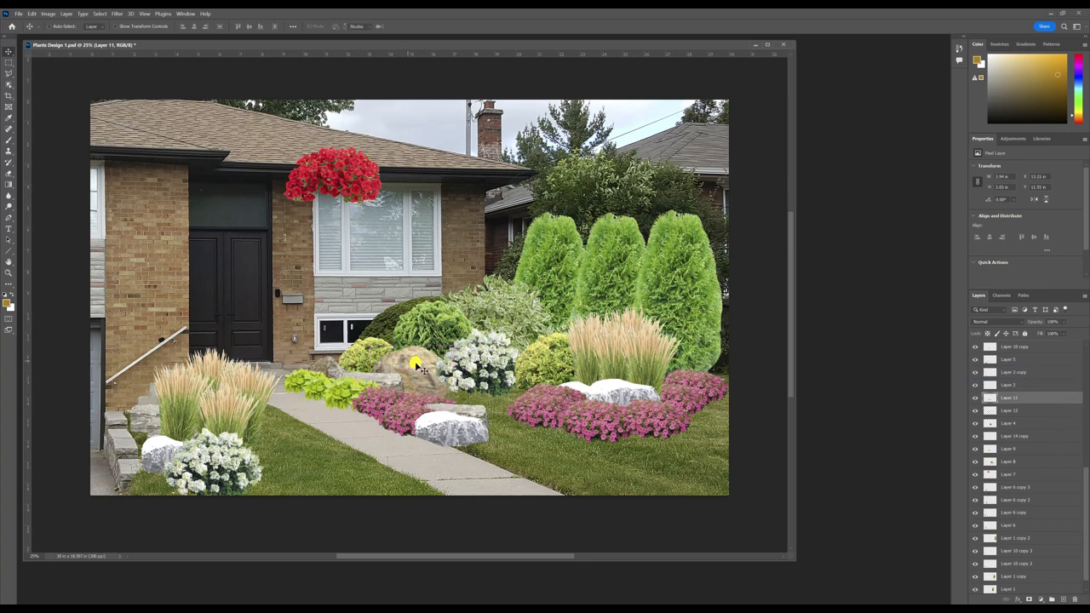
# Step: Scale the tan boulder down to about 2.57 in wide and move it behind the flat stone near the white-topped rock
pyautogui.hotkey('ctrl', 't')
pyautogui.moveTo(453, 409); pyautogui.dragTo(433, 377)
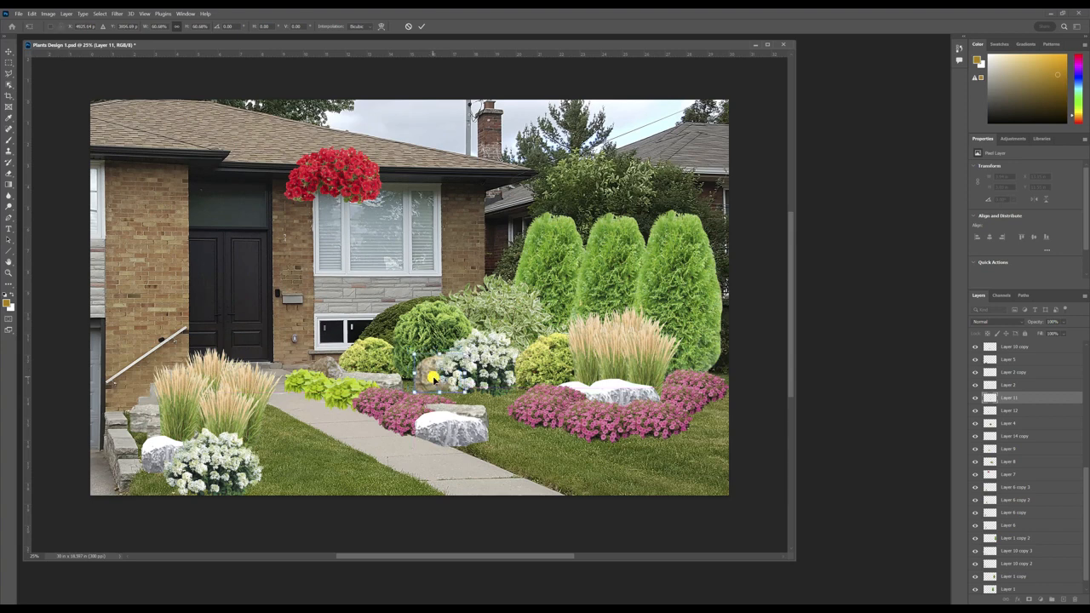
pyautogui.moveTo(436, 382); pyautogui.dragTo(442, 403)
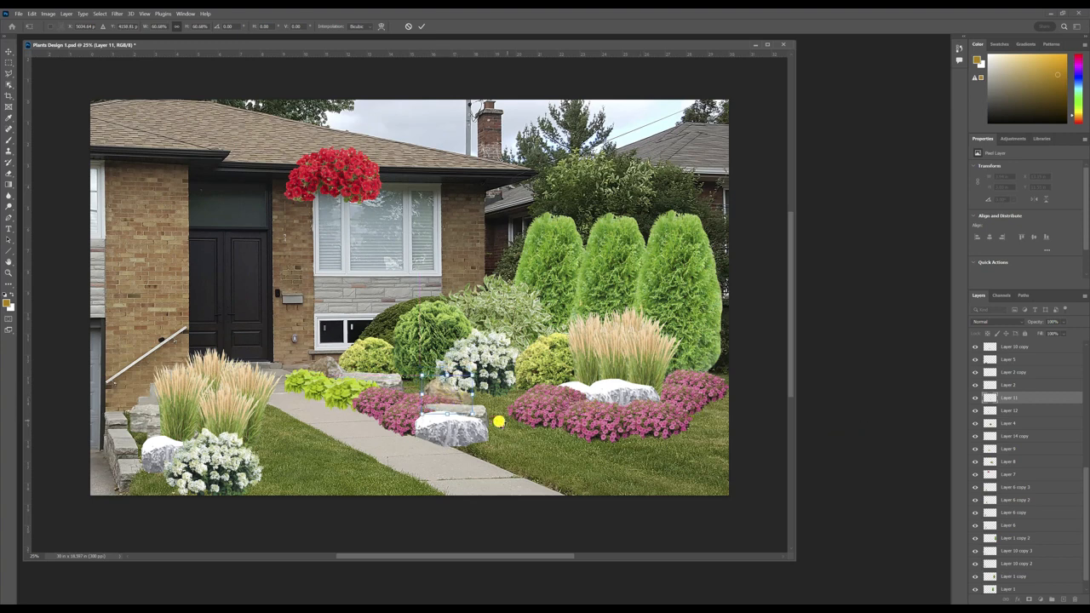
pyautogui.moveTo(473, 372); pyautogui.dragTo(468, 394)
pyautogui.press('Return')
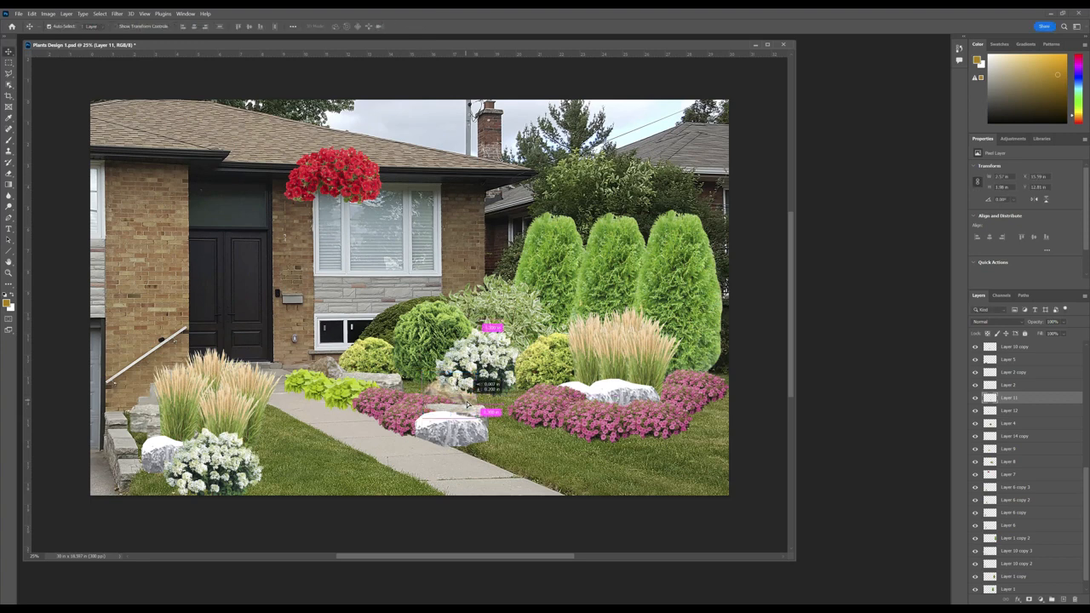
# Step: Raise the tan boulder's layer above the neighbouring pink flowers, directly beneath the flat stone's layer
pyautogui.moveTo(1053, 400); pyautogui.dragTo(1060, 355)
pyautogui.scroll(3, 1085, 477)
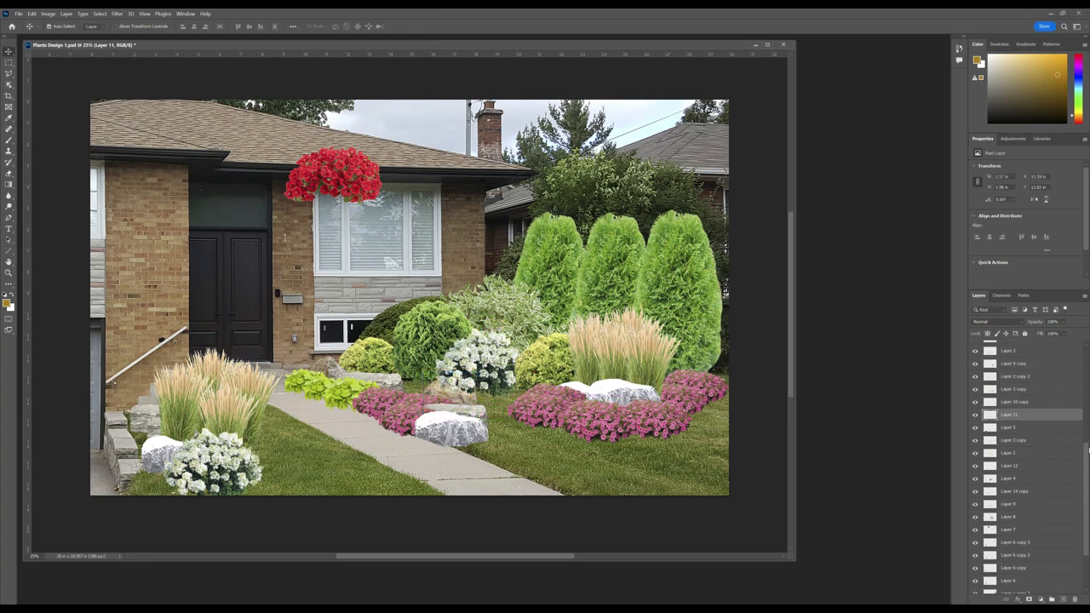
pyautogui.moveTo(1064, 433); pyautogui.dragTo(1064, 358)
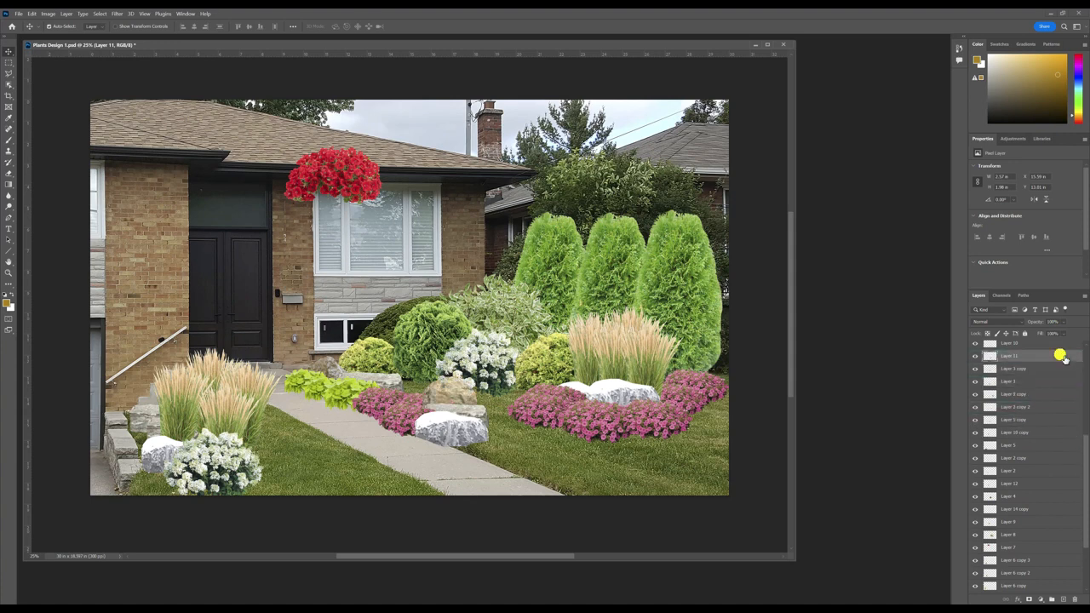
# Step: Move the tan boulder between the upper flat stone and the white flowers, and lower its layer behind both
pyautogui.moveTo(457, 389); pyautogui.dragTo(423, 372)
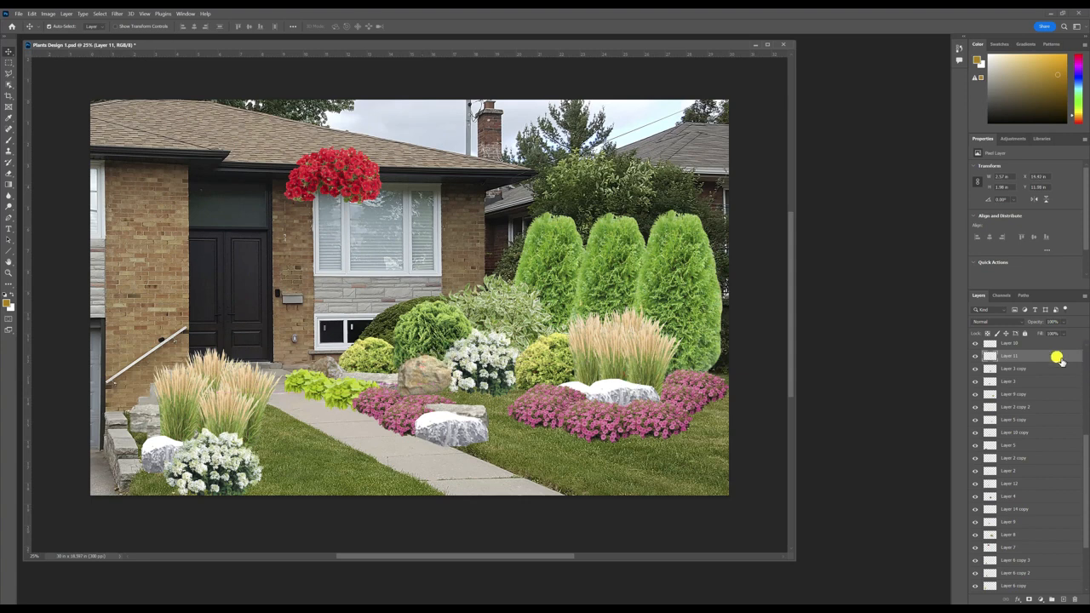
pyautogui.moveTo(1058, 362); pyautogui.dragTo(1063, 497)
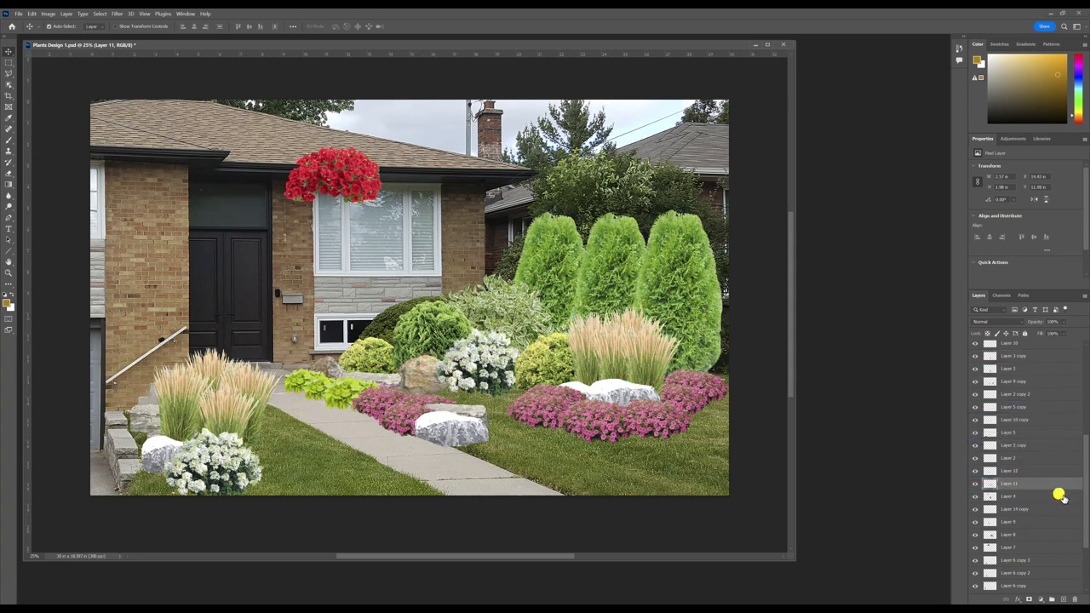
pyautogui.moveTo(417, 373)
pyautogui.mouseDown()
pyautogui.moveTo(408, 382)
pyautogui.moveTo(420, 377)
pyautogui.moveTo(407, 365)
pyautogui.moveTo(415, 371)
pyautogui.moveTo(404, 378)
pyautogui.mouseUp()
# Step: Scale the tan boulder down to about 2.08 in wide, then select the red flower clump above the window
pyautogui.click(455, 400)
pyautogui.hotkey('ctrl', 't')
pyautogui.press('Return')
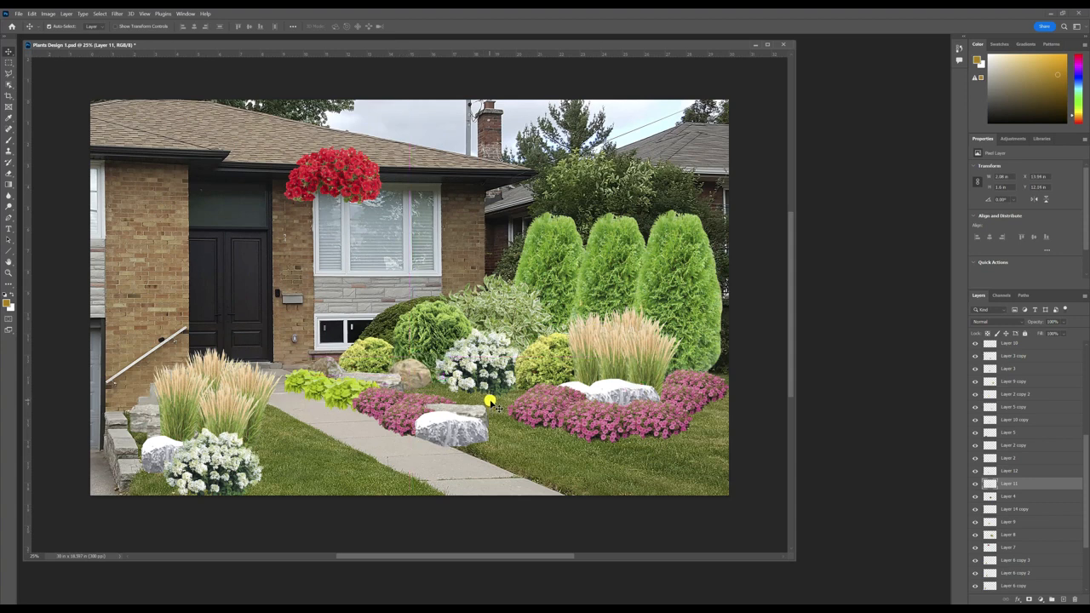
pyautogui.click(343, 196)
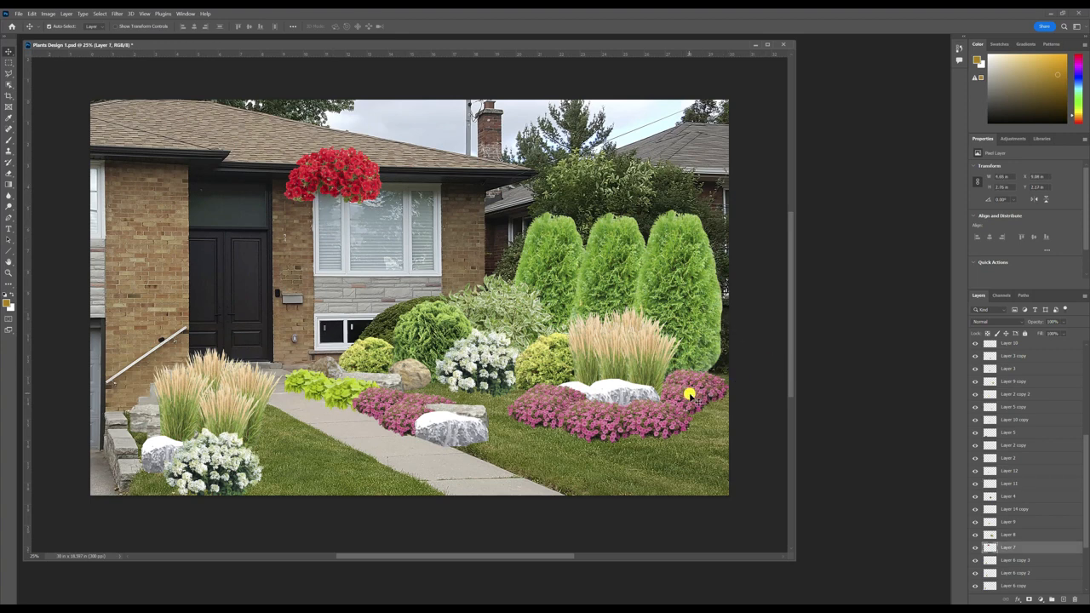
# Step: Move the red flower clump from above the window to the outer end of the right pink flower bed and raise its layer above the pink flowers
pyautogui.moveTo(689, 393); pyautogui.dragTo(697, 389)
pyautogui.click(350, 176)
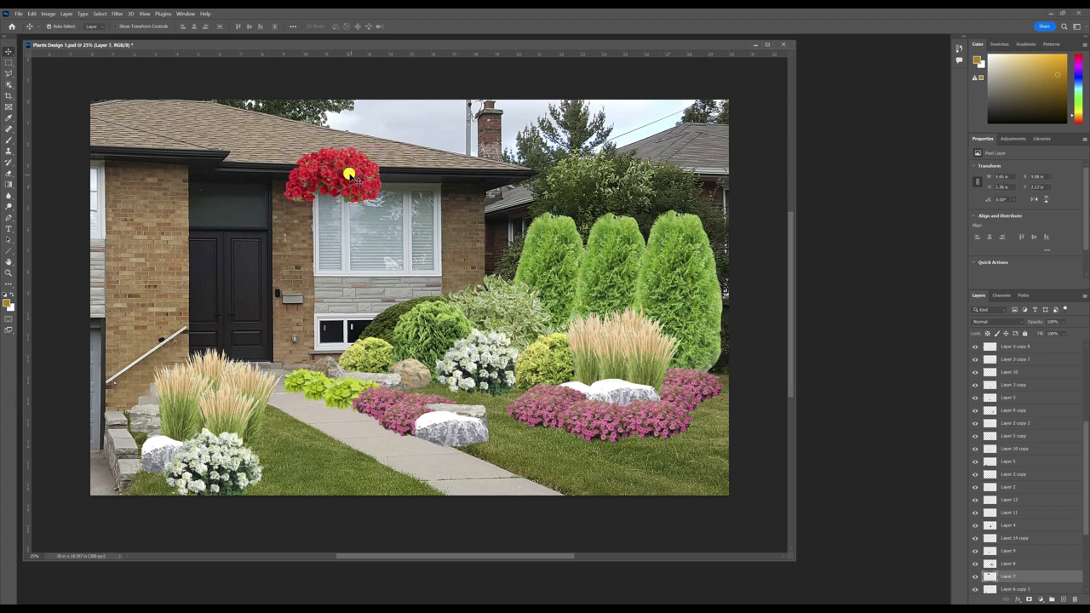
pyautogui.moveTo(351, 176); pyautogui.dragTo(703, 409)
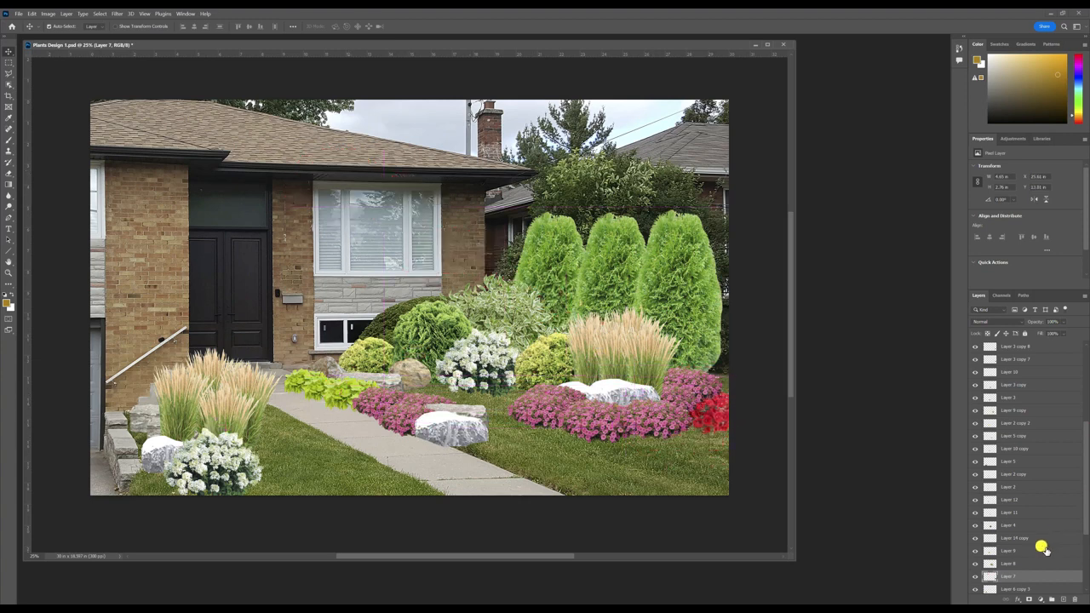
pyautogui.moveTo(1039, 576); pyautogui.dragTo(1039, 360)
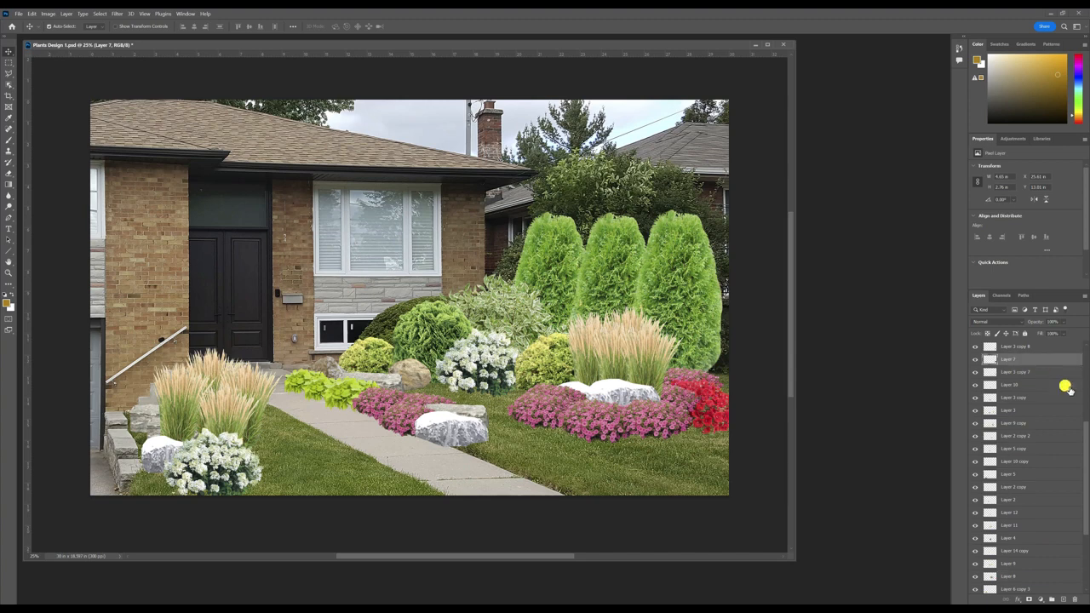
pyautogui.moveTo(1083, 467); pyautogui.dragTo(1060, 354)
pyautogui.moveTo(716, 405)
pyautogui.mouseDown()
pyautogui.moveTo(730, 384)
pyautogui.moveTo(711, 411)
pyautogui.mouseUp()
# Step: Scale the red flower clump down to about 3.35 in wide, then duplicate it at the outer end of the pink bed
pyautogui.hotkey('ctrl', 't')
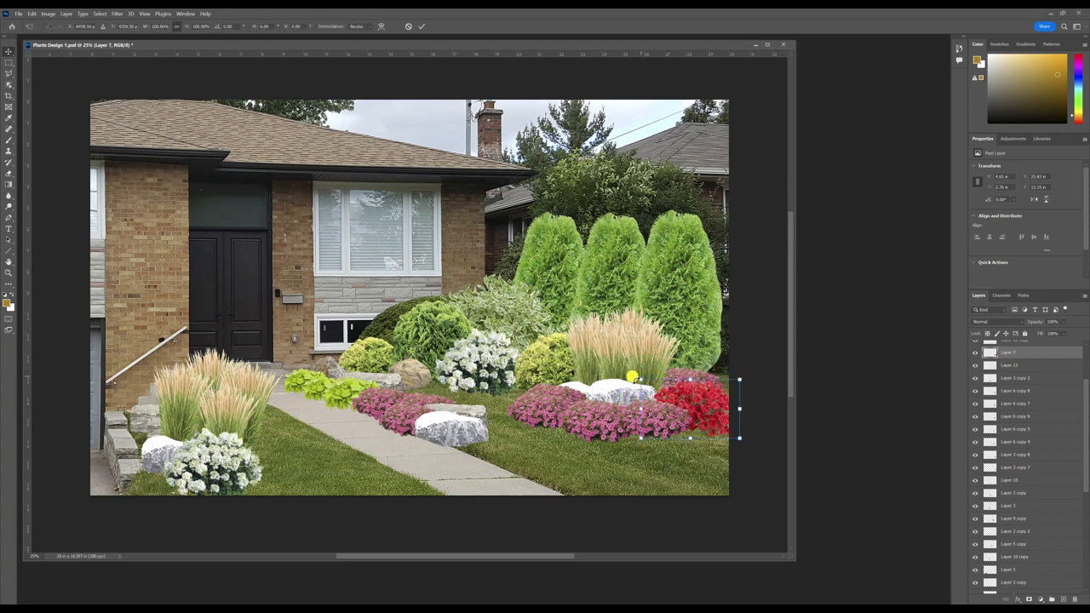
pyautogui.moveTo(640, 379); pyautogui.dragTo(668, 398)
pyautogui.moveTo(725, 421); pyautogui.dragTo(716, 419)
pyautogui.press('Return')
pyautogui.moveTo(714, 419)
pyautogui.mouseDown()
pyautogui.moveTo(706, 411)
pyautogui.moveTo(722, 407)
pyautogui.moveTo(712, 430)
pyautogui.moveTo(703, 425)
pyautogui.mouseUp()
pyautogui.keyDown('alt'); pyautogui.click(711, 406); pyautogui.keyUp('alt')
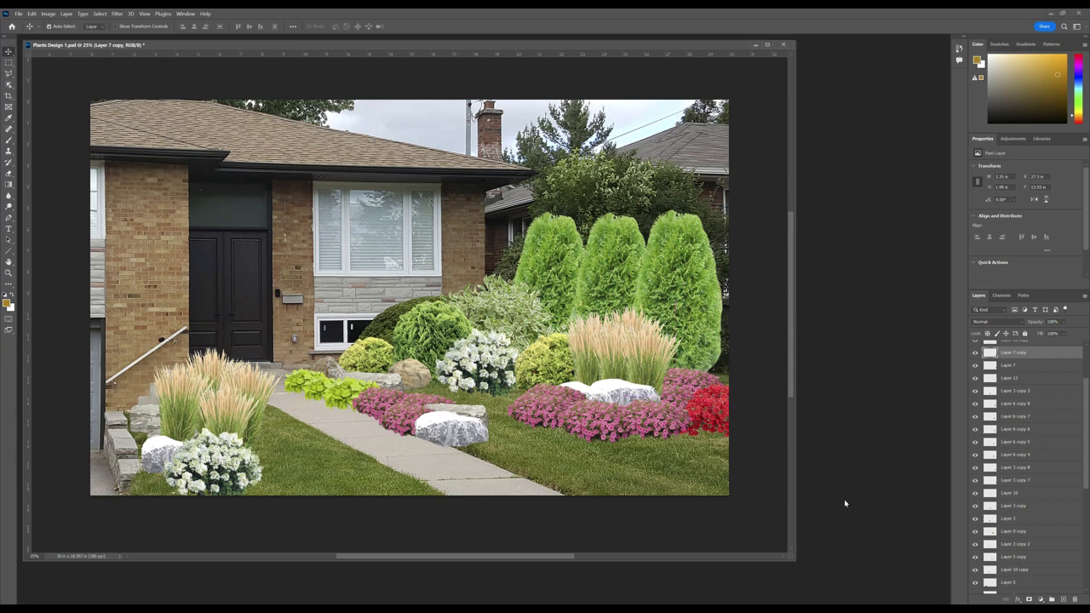
pyautogui.click(722, 397)
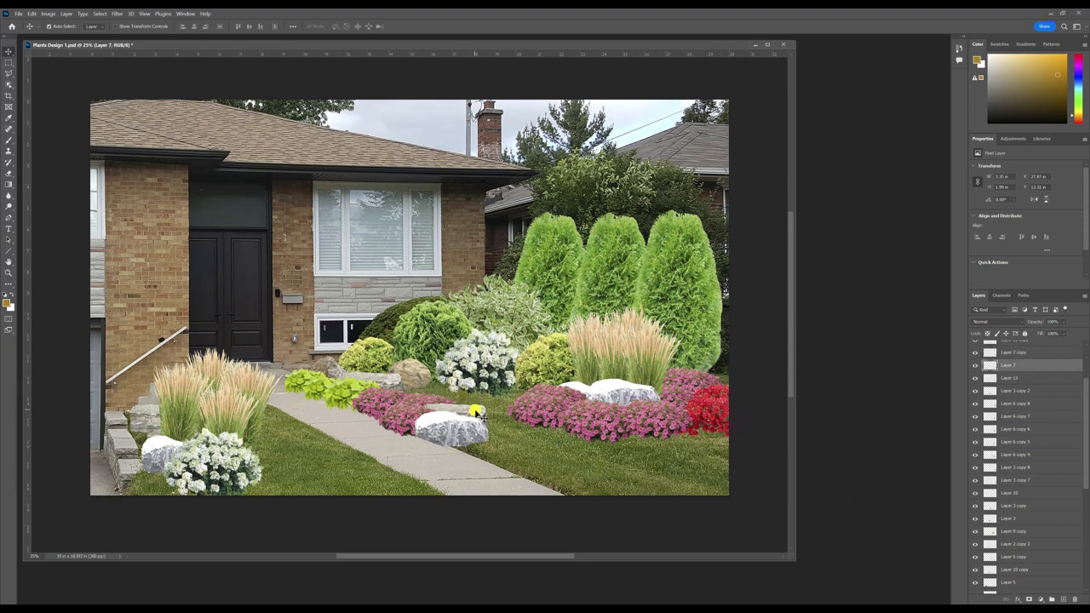
# Step: Duplicate the flat stone beside the tan boulder and place the copy between the white flowers and the right pink flower bed
pyautogui.moveTo(415, 376); pyautogui.dragTo(419, 378)
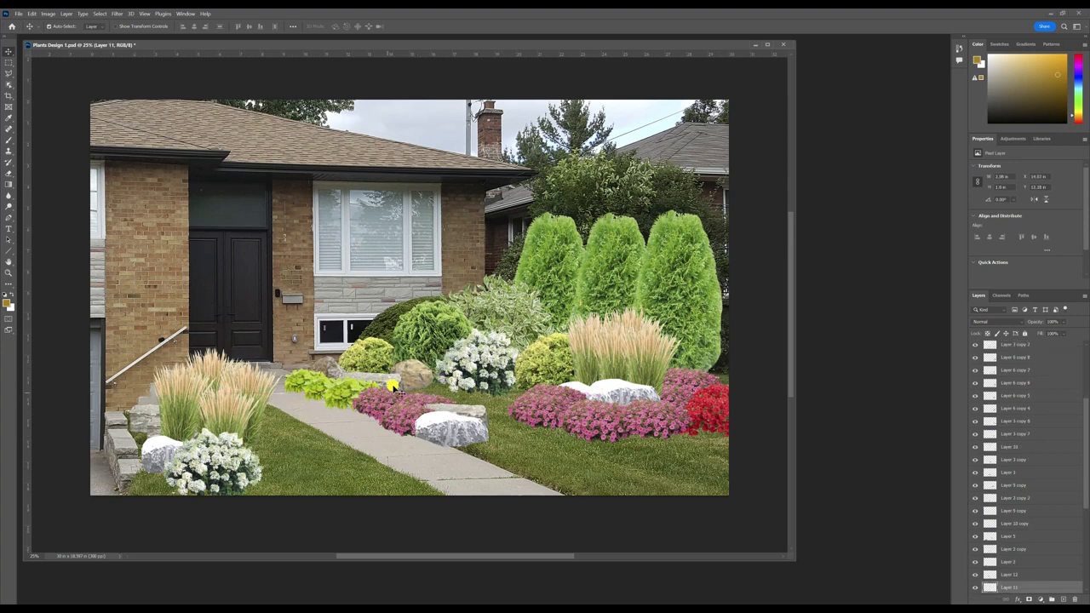
pyautogui.click(394, 388)
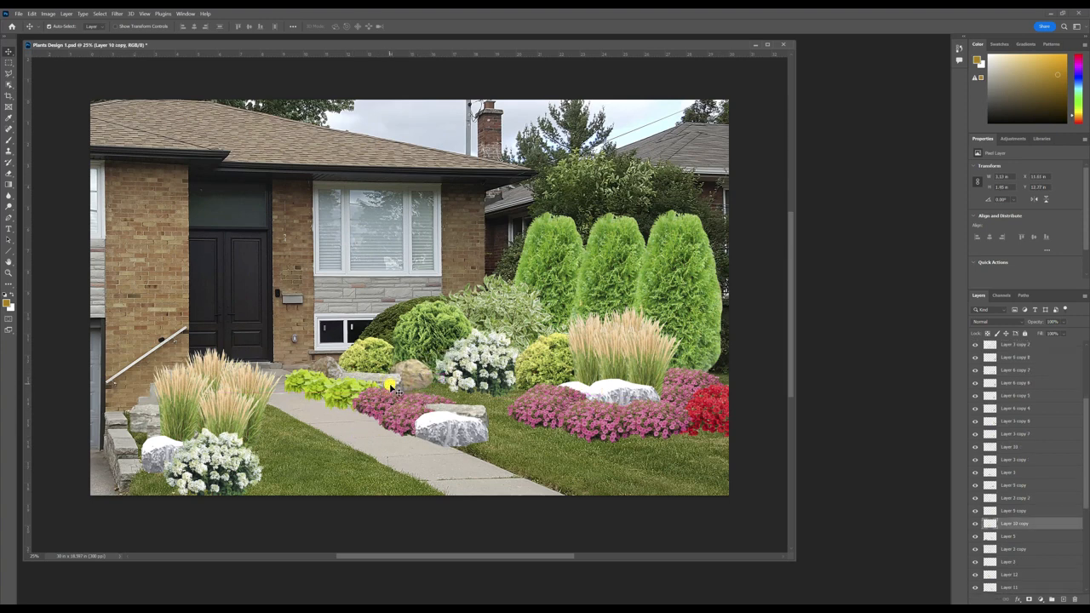
pyautogui.hotkey('ctrl', 'j')
pyautogui.moveTo(398, 389); pyautogui.dragTo(538, 393)
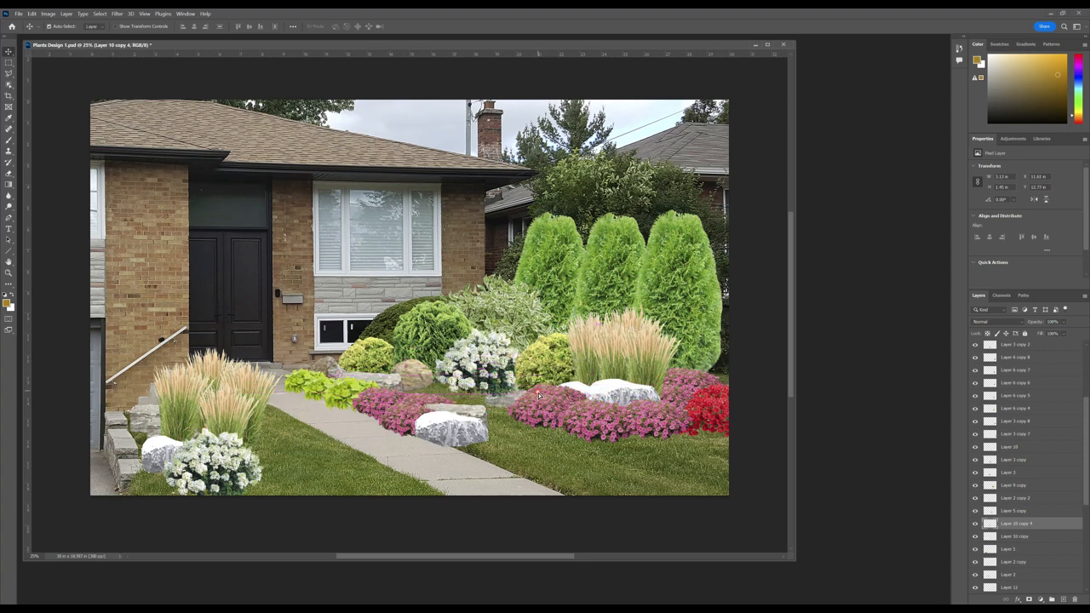
# Step: Move the flat stone copy's layer directly beneath Layer 10 and fit the stone against the edge of the right pink flower bed
pyautogui.moveTo(1056, 523); pyautogui.dragTo(1059, 391)
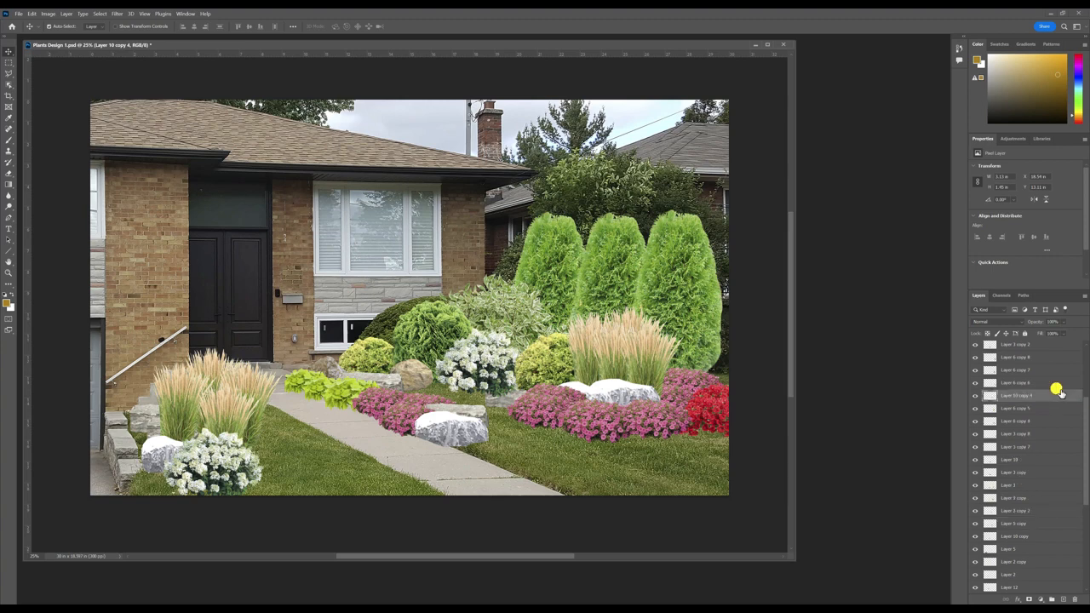
pyautogui.moveTo(509, 401); pyautogui.dragTo(496, 397)
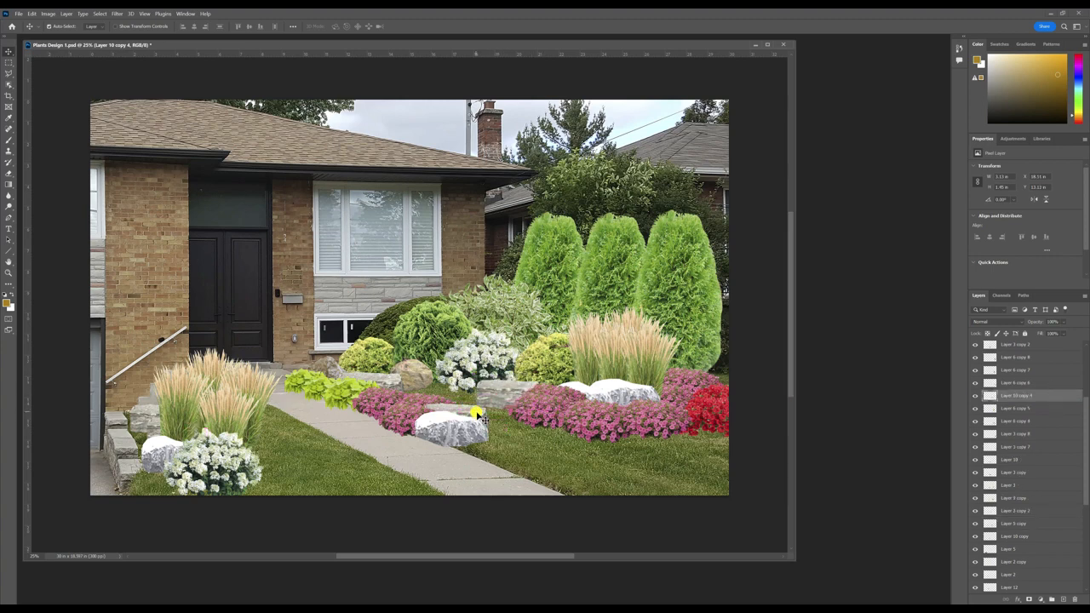
pyautogui.click(477, 415)
pyautogui.click(491, 400)
pyautogui.moveTo(1065, 449); pyautogui.dragTo(1064, 468)
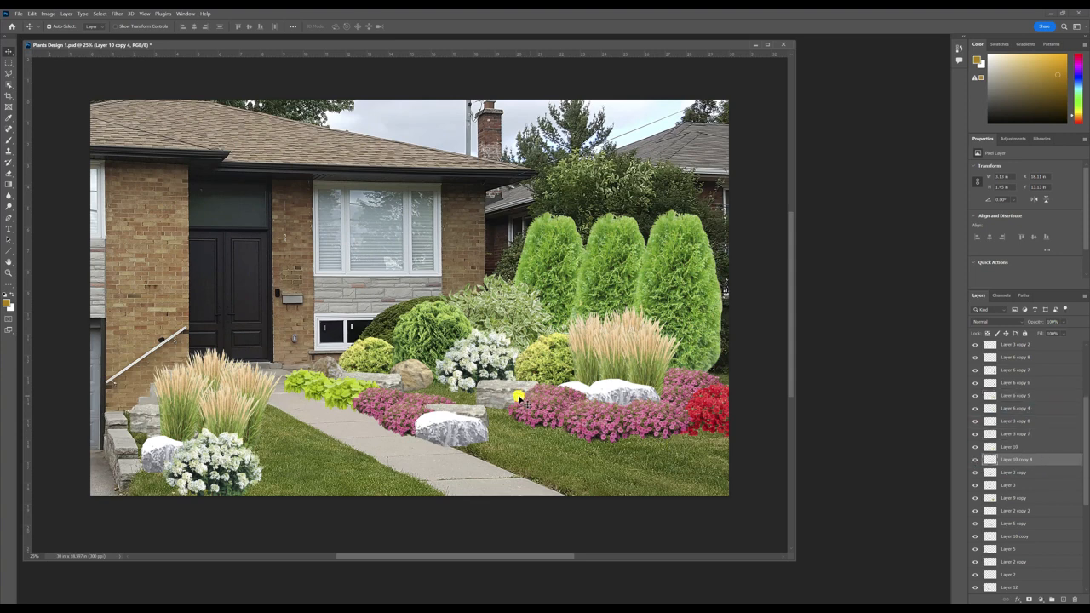
pyautogui.moveTo(501, 391)
pyautogui.mouseDown()
pyautogui.moveTo(492, 395)
pyautogui.moveTo(524, 398)
pyautogui.moveTo(512, 395)
pyautogui.mouseUp()
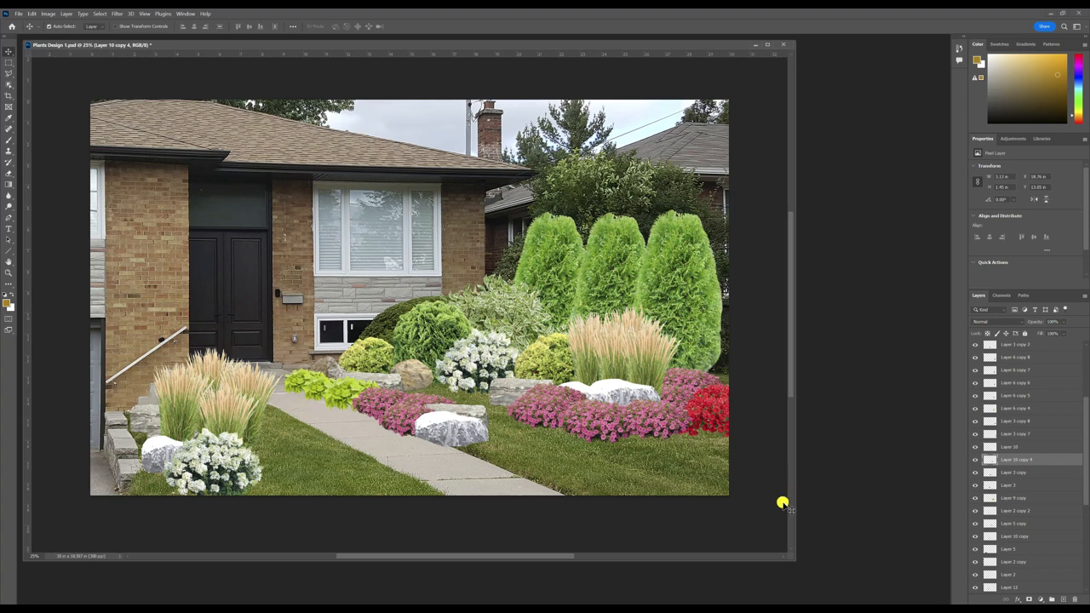
# Step: Shift the rear ornamental grass clump slightly up in the group beside the entrance steps
pyautogui.moveTo(793, 378)
pyautogui.mouseDown()
pyautogui.moveTo(792, 415)
pyautogui.moveTo(792, 384)
pyautogui.mouseUp()
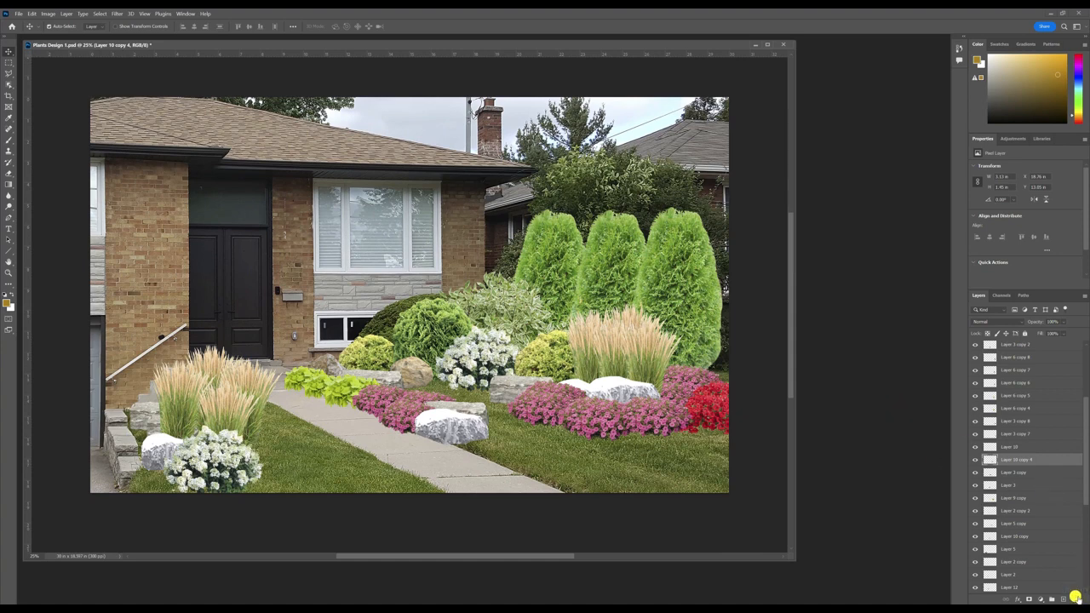
pyautogui.moveTo(212, 359); pyautogui.dragTo(175, 402)
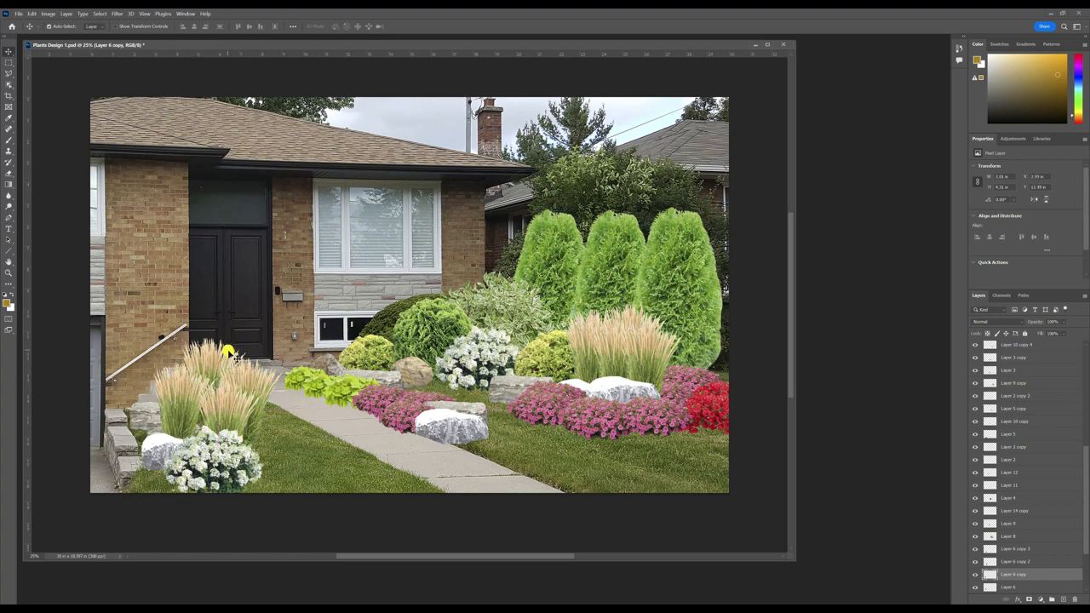